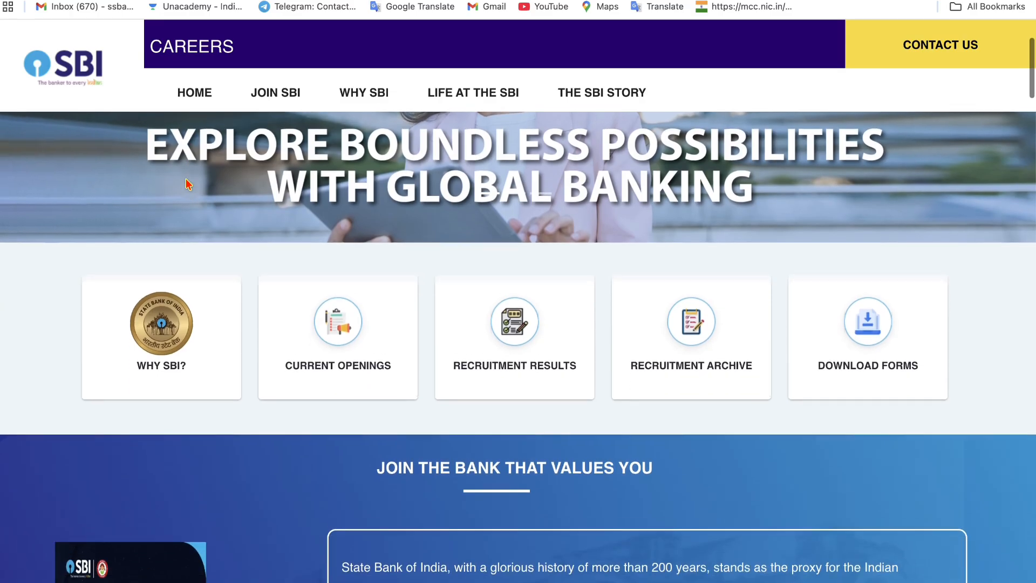
- Scroll through the SBI Circle Based Officers advertisement PDF to page 2
scroll(187, 184, "down", 4)
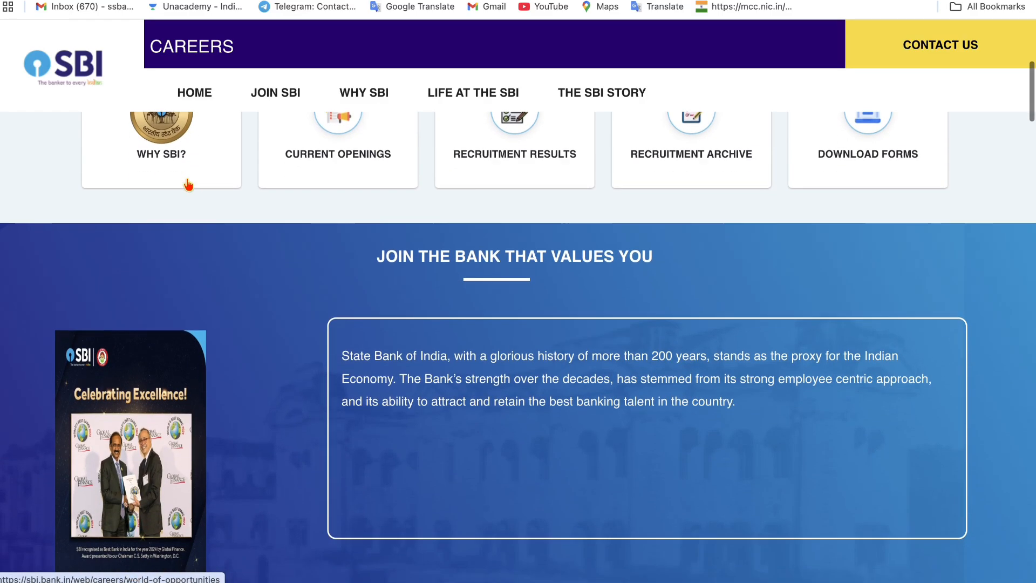
scroll(187, 184, "down", 4)
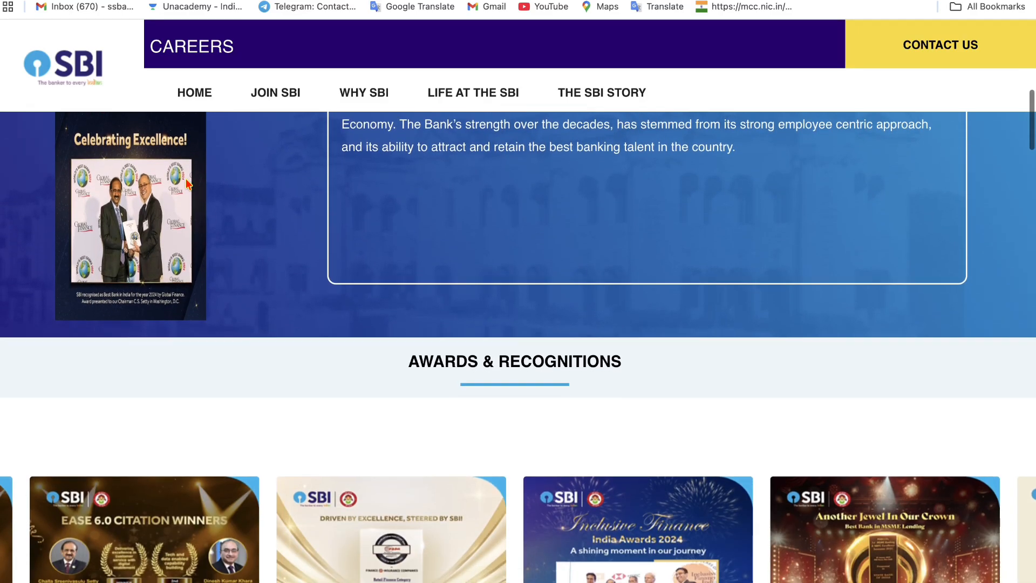
scroll(187, 185, "down", 2)
scroll(186, 184, "down", 3)
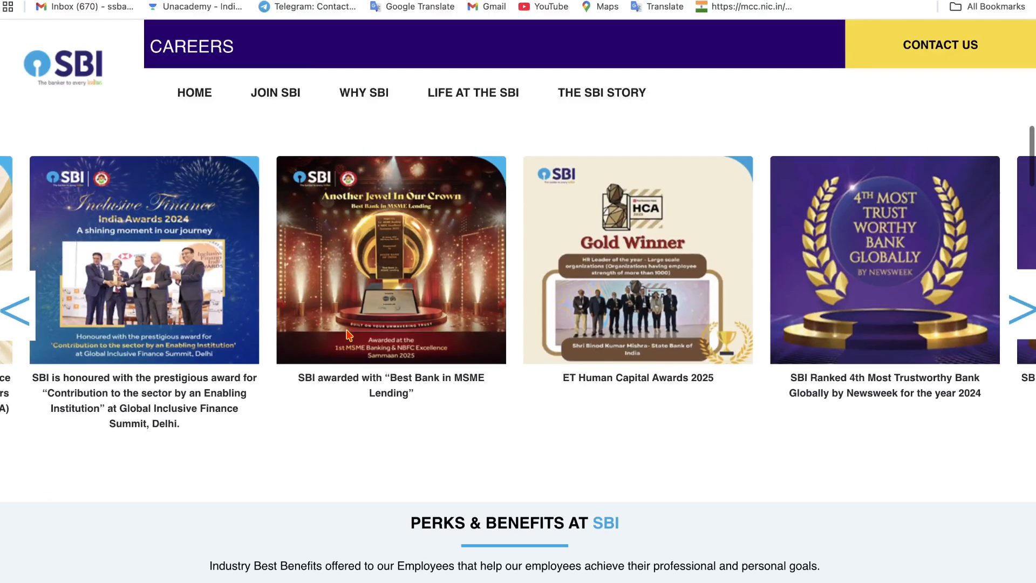
scroll(348, 334, "up", 3)
scroll(348, 335, "up", 9)
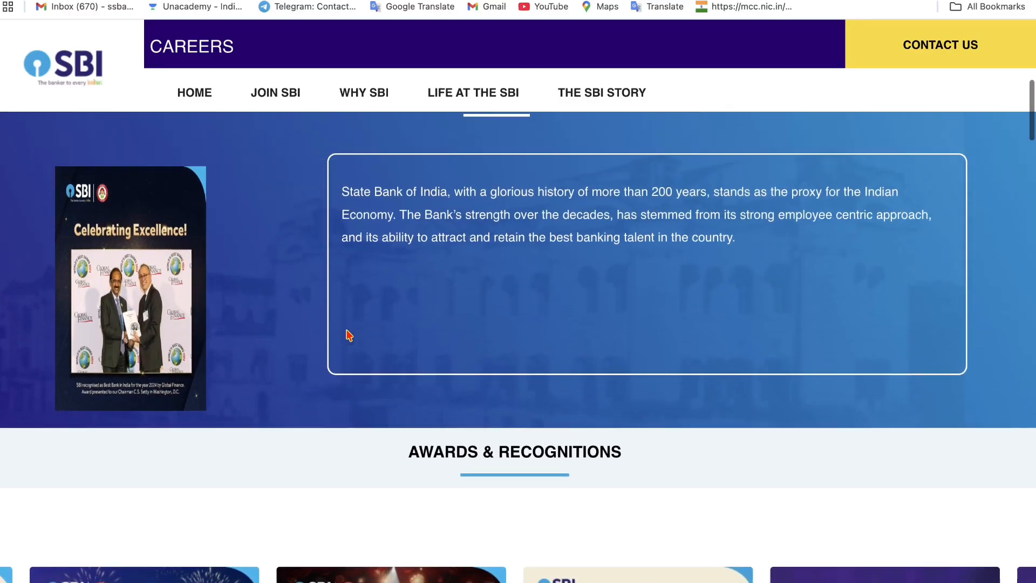
scroll(346, 330, "up", 2)
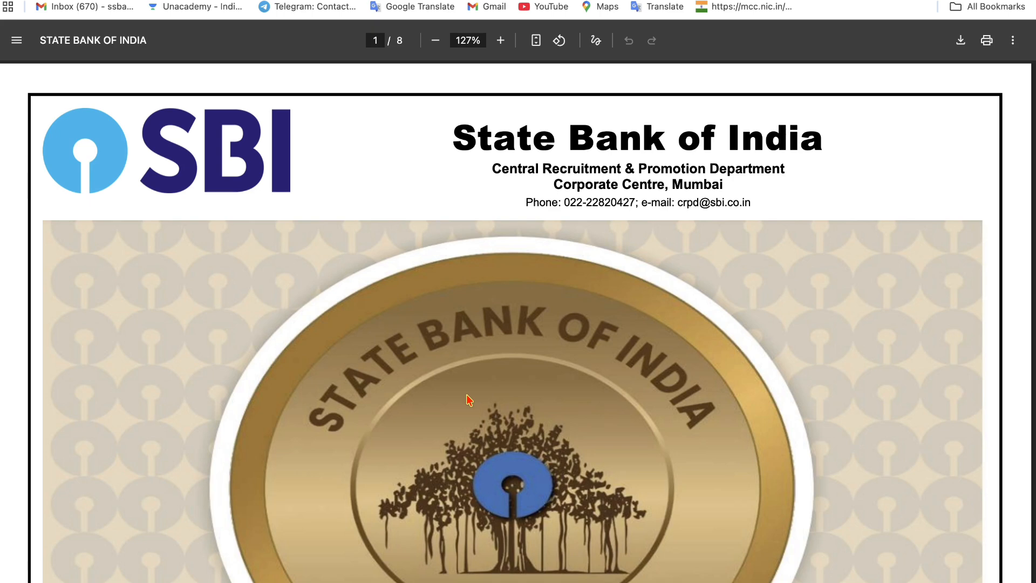
scroll(469, 400, "down", 6)
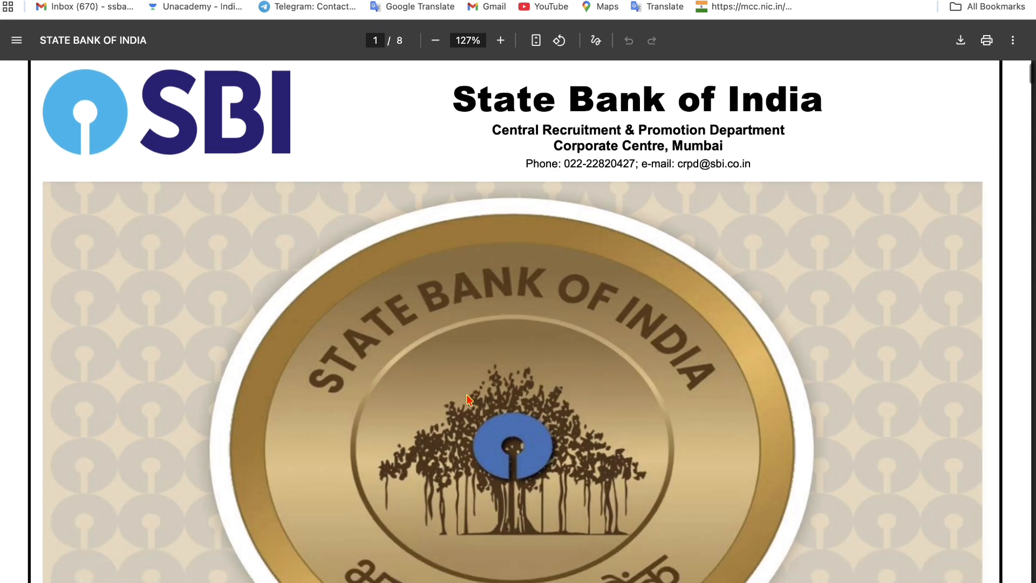
scroll(468, 399, "down", 15)
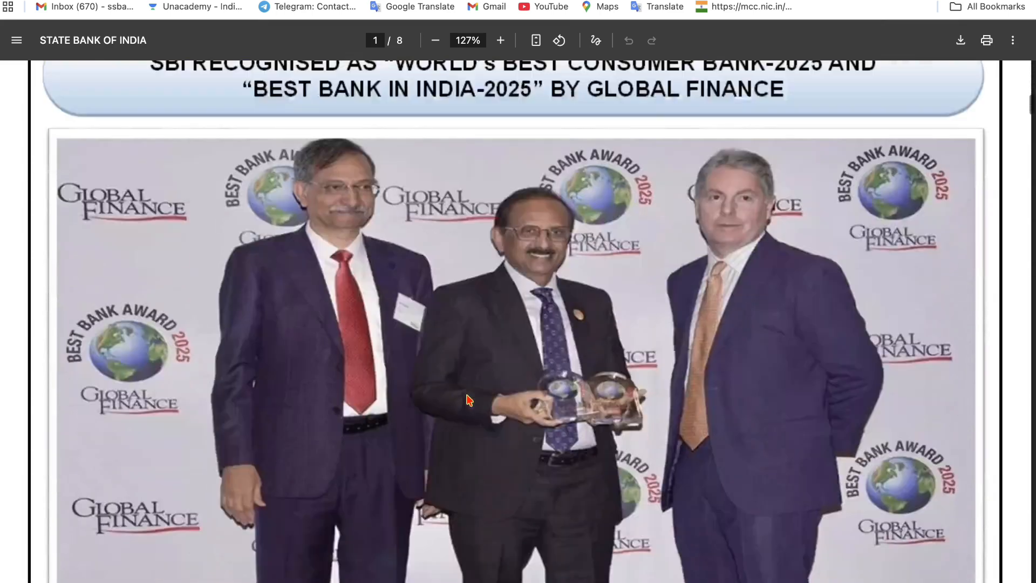
scroll(469, 400, "down", 11)
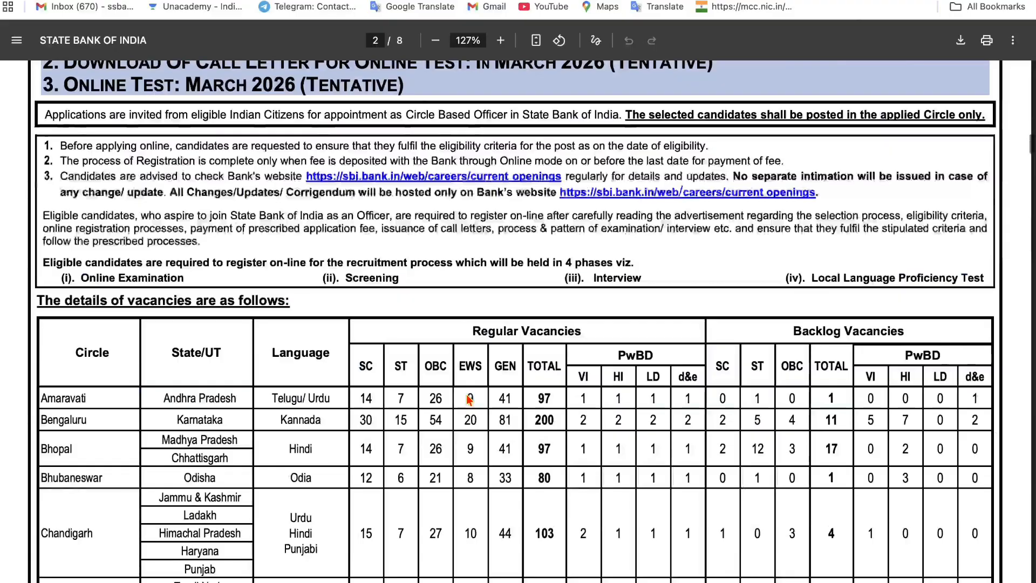
scroll(469, 400, "up", 3)
scroll(467, 395, "down", 1)
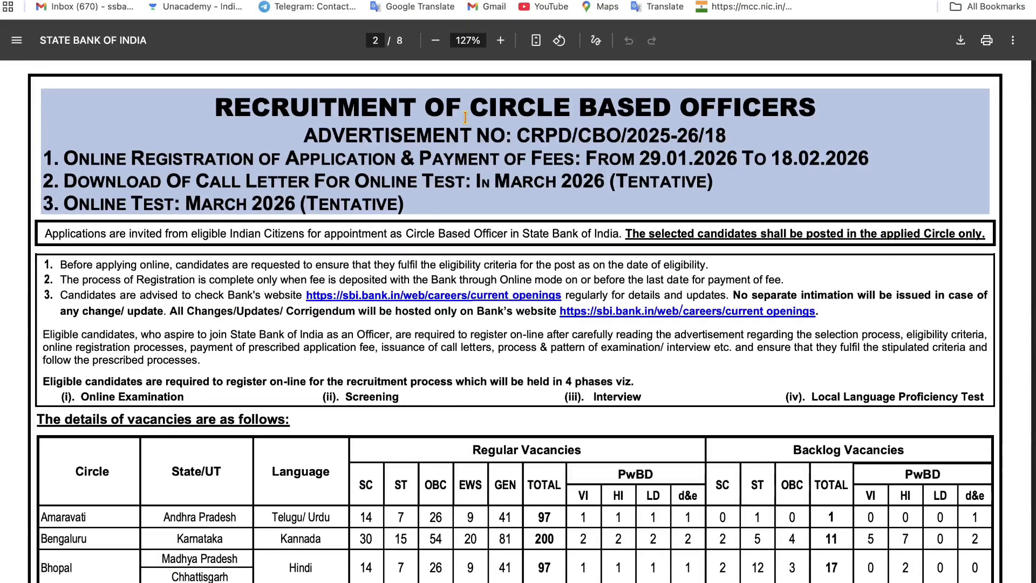
- Highlight the Circle Based Officers title, registration dates 29.01.2026–18.02.2026, call letter schedule and March 2026 test
left_click_drag(468, 105, 812, 94)
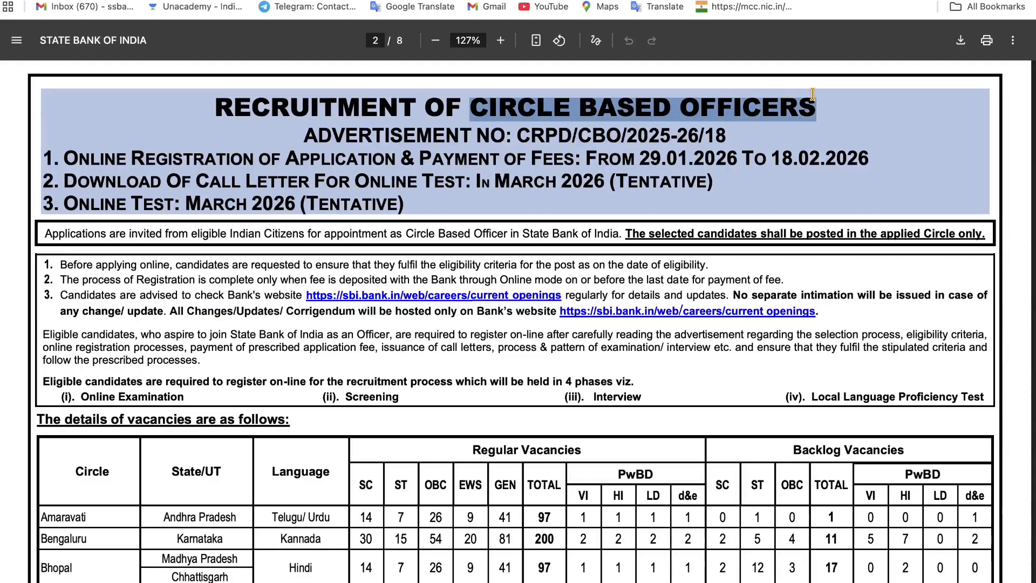
left_click_drag(472, 135, 705, 155)
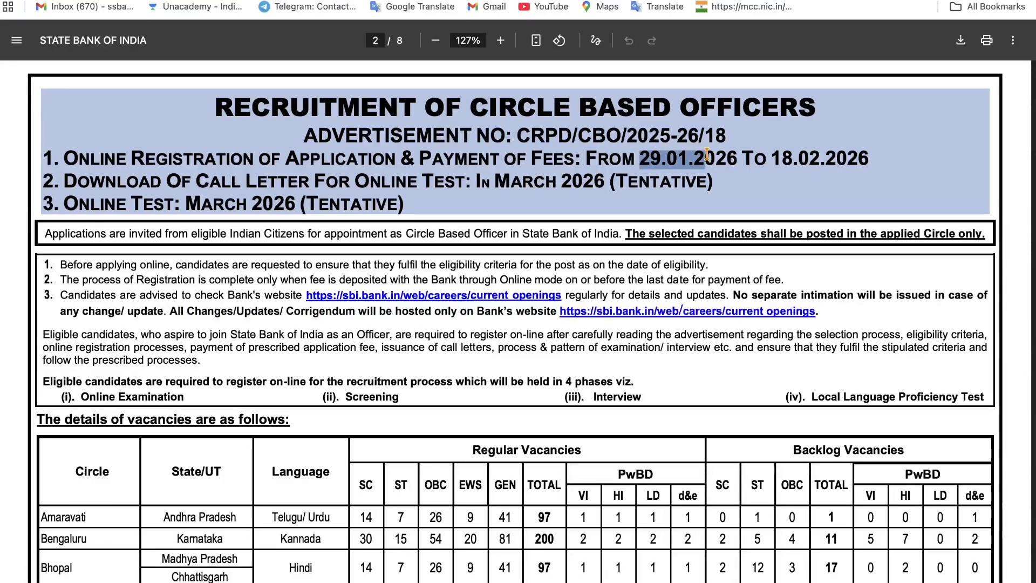
left_click_drag(772, 156, 858, 156)
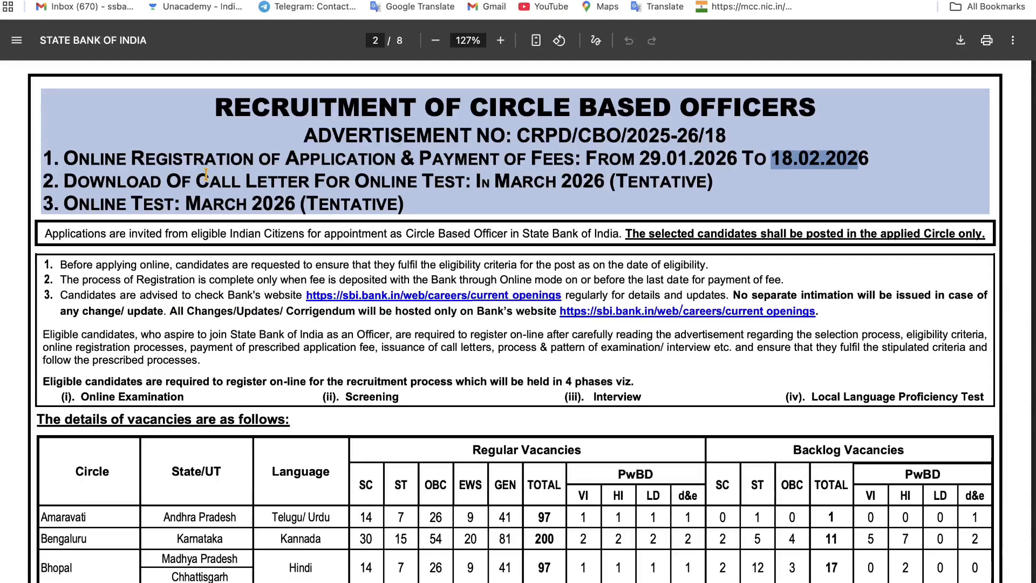
left_click_drag(206, 175, 567, 178)
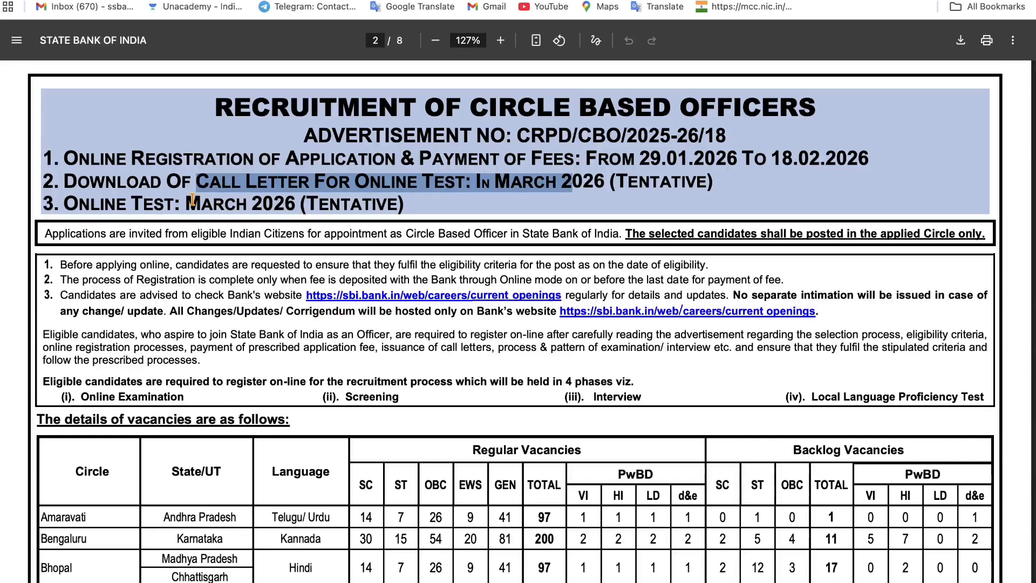
left_click_drag(185, 200, 292, 197)
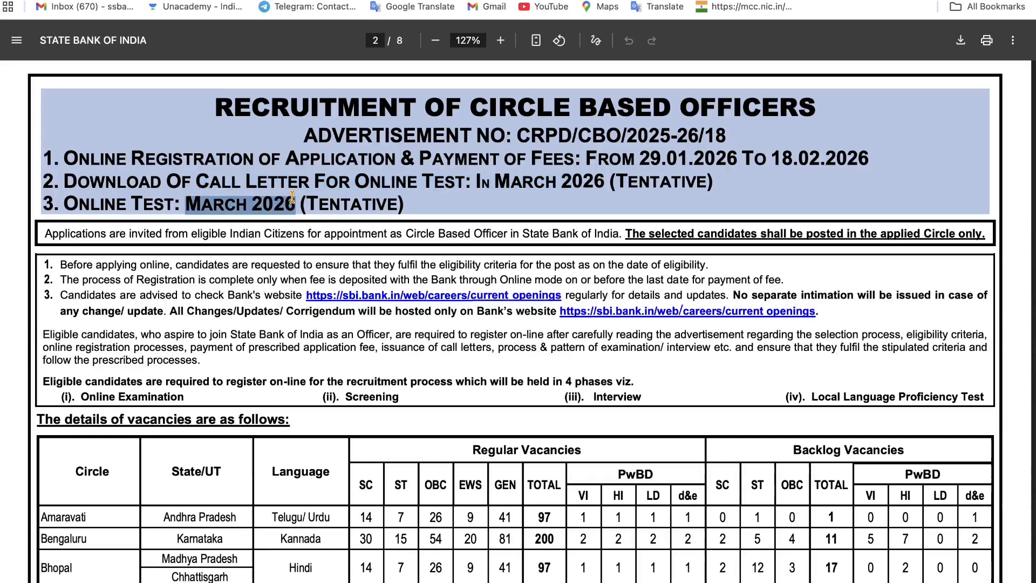
scroll(292, 197, "down", 6)
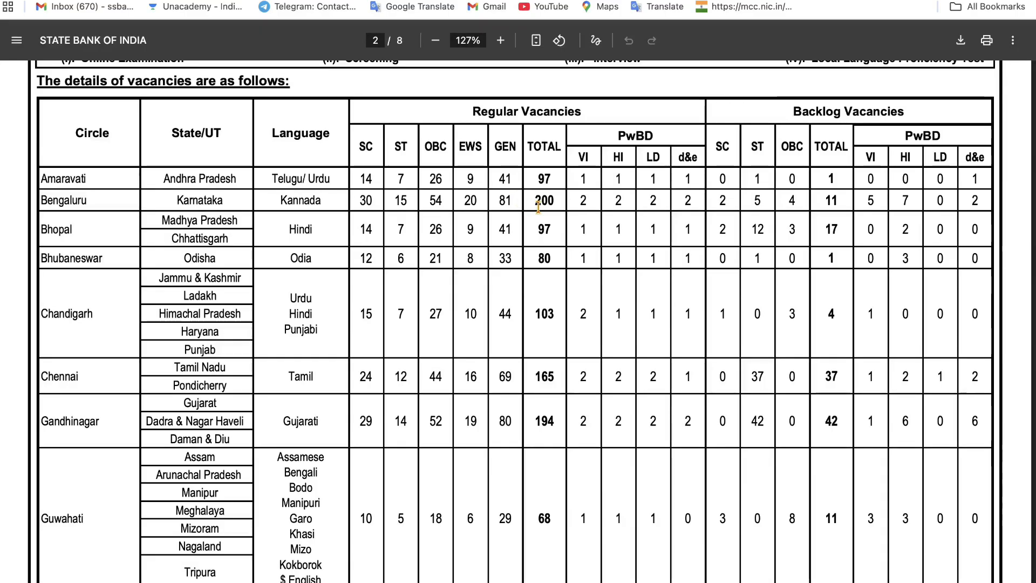
- Mark the Backlog Vacancies columns in the page-2 vacancy table, then continue to page 3's reservation notes
scroll(687, 264, "down", 12)
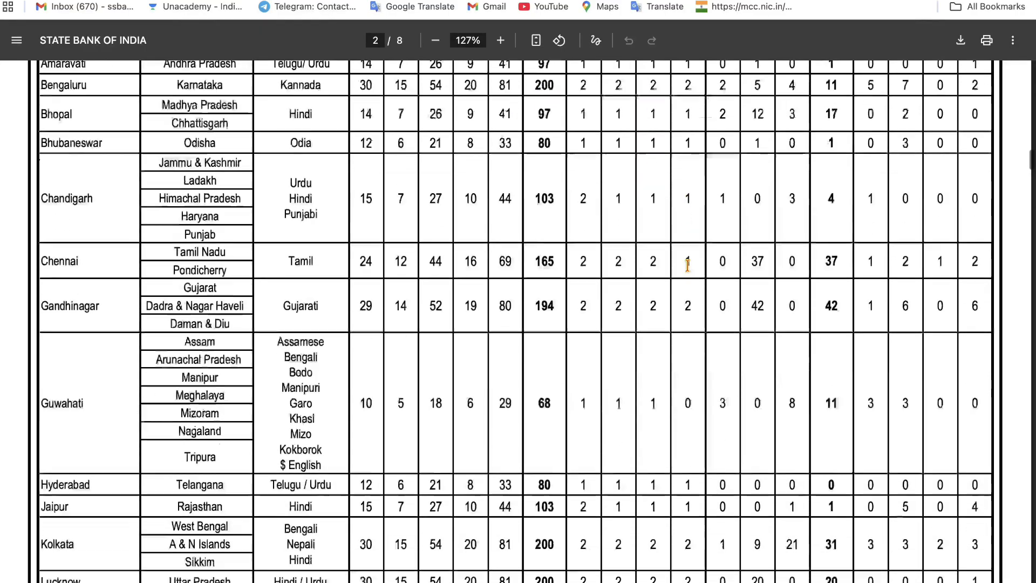
scroll(688, 265, "up", 1)
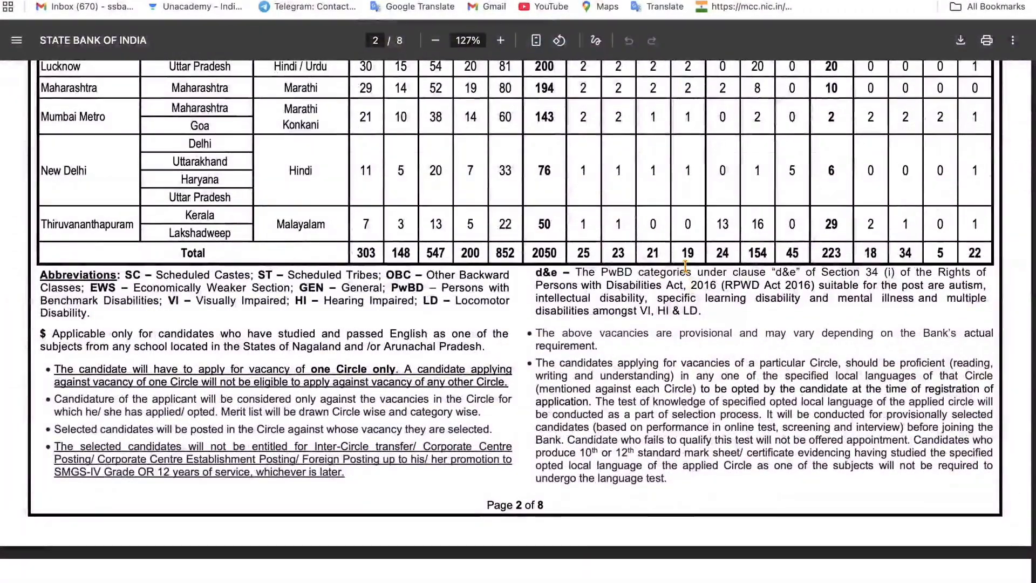
scroll(593, 232, "up", 12)
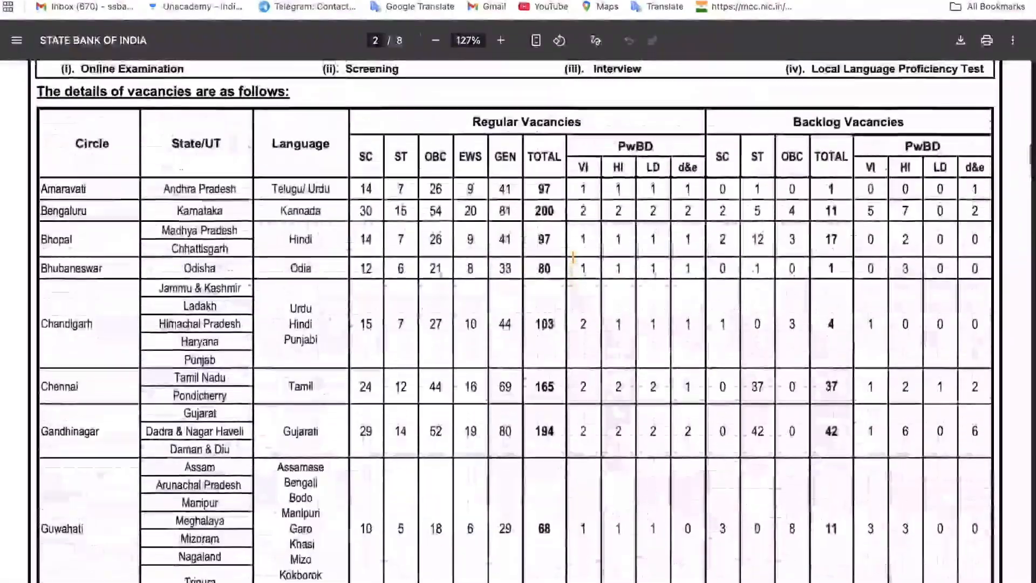
left_click_drag(474, 145, 602, 146)
scroll(600, 149, "down", 8)
scroll(599, 151, "down", 3)
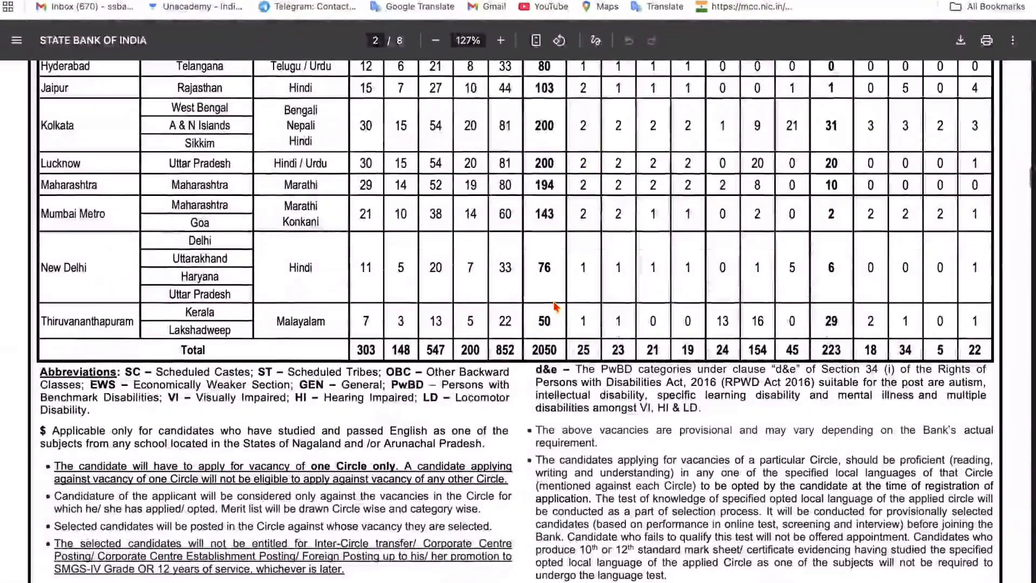
scroll(540, 345, "up", 12)
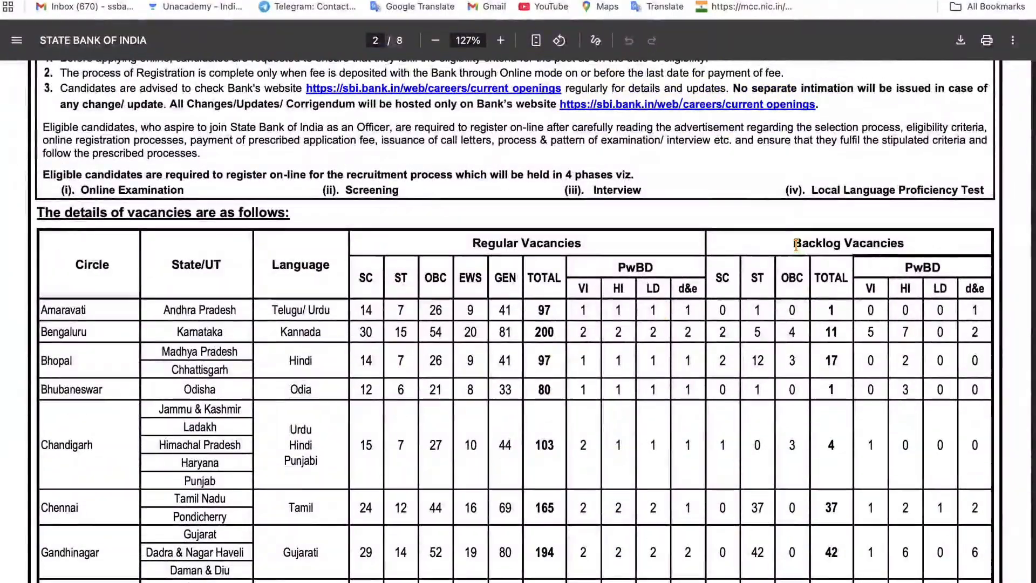
left_click_drag(792, 238, 843, 242)
scroll(843, 242, "down", 10)
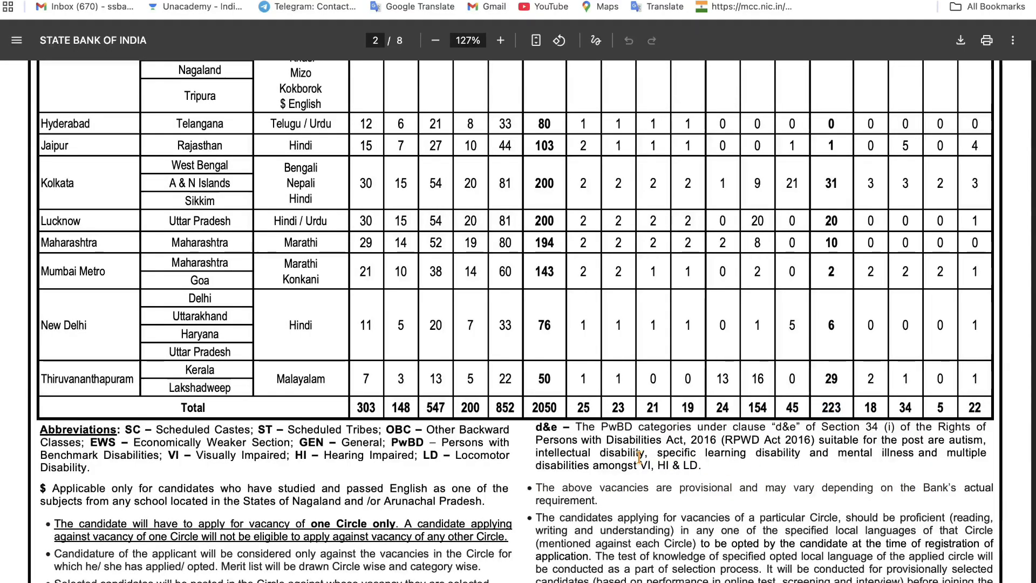
scroll(730, 408, "down", 9)
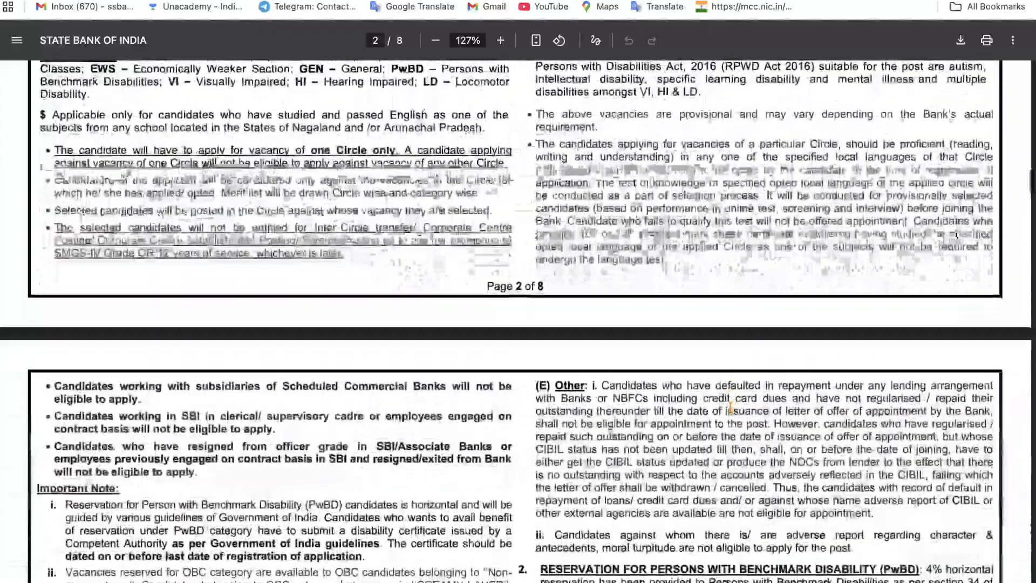
scroll(730, 408, "down", 3)
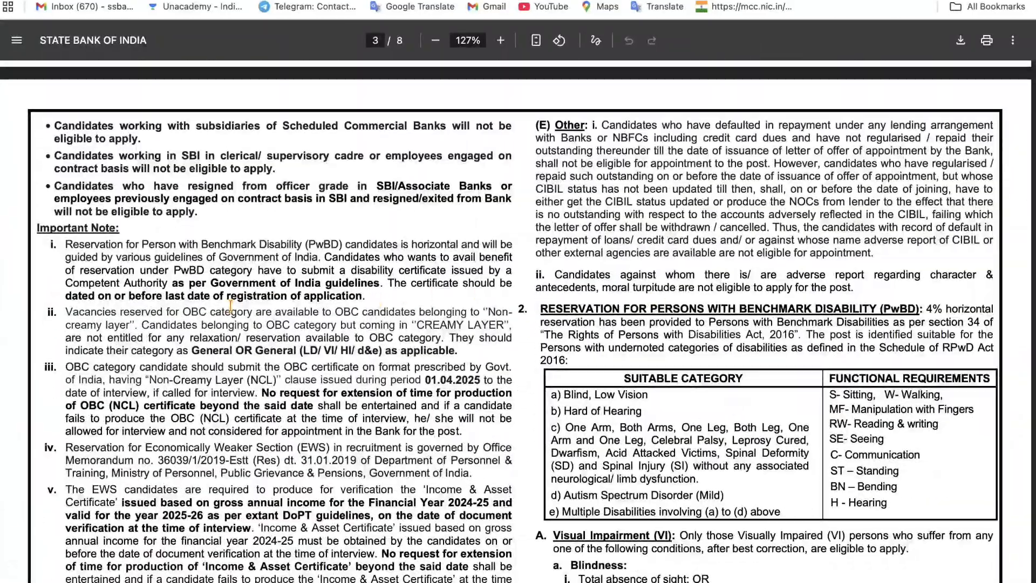
- Highlight the age limit of 21–30 years as on 31.12.2025 and the allowed birth-date range from 01.01.1996
scroll(230, 306, "down", 5)
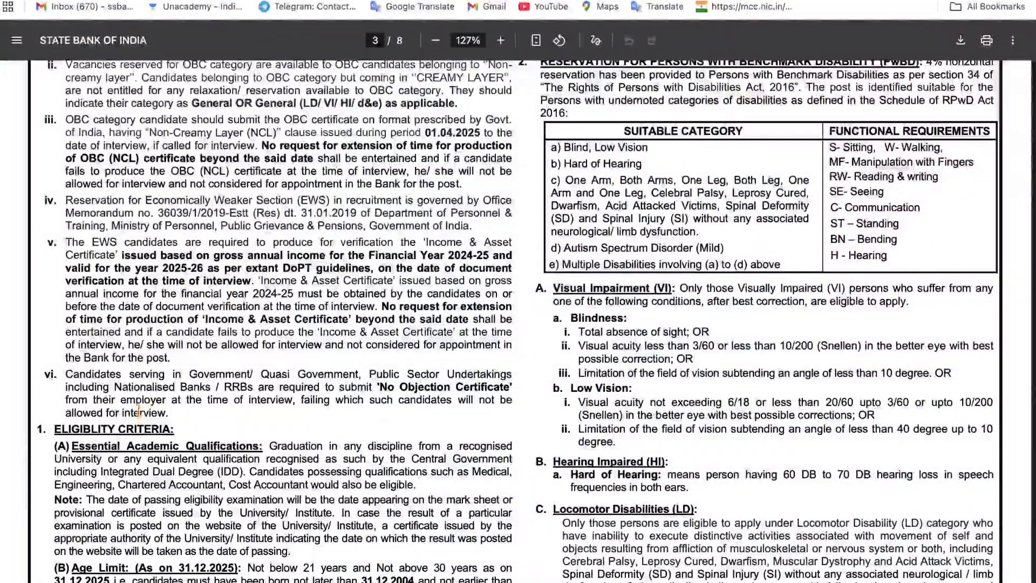
scroll(131, 424, "down", 2)
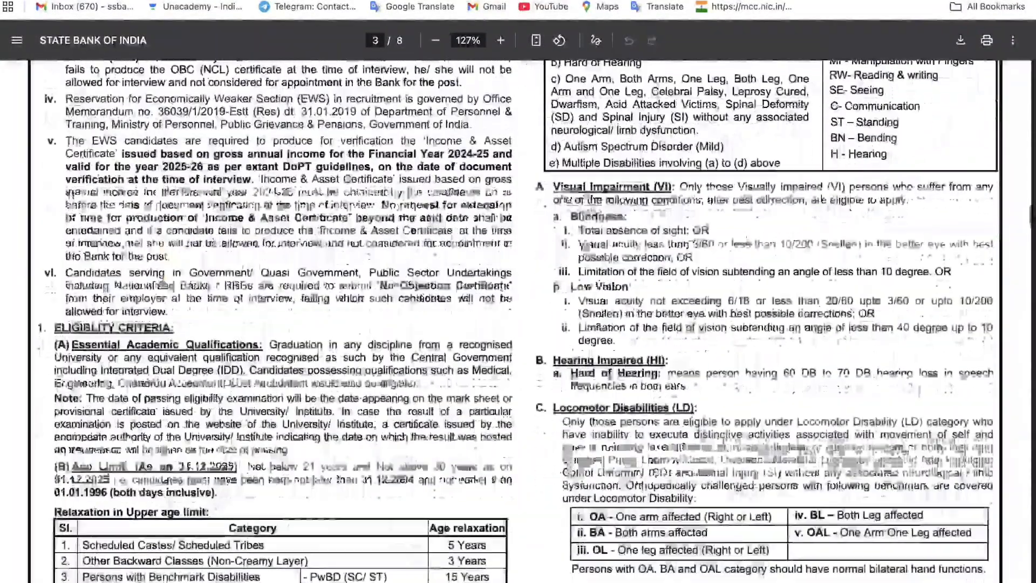
scroll(131, 423, "down", 2)
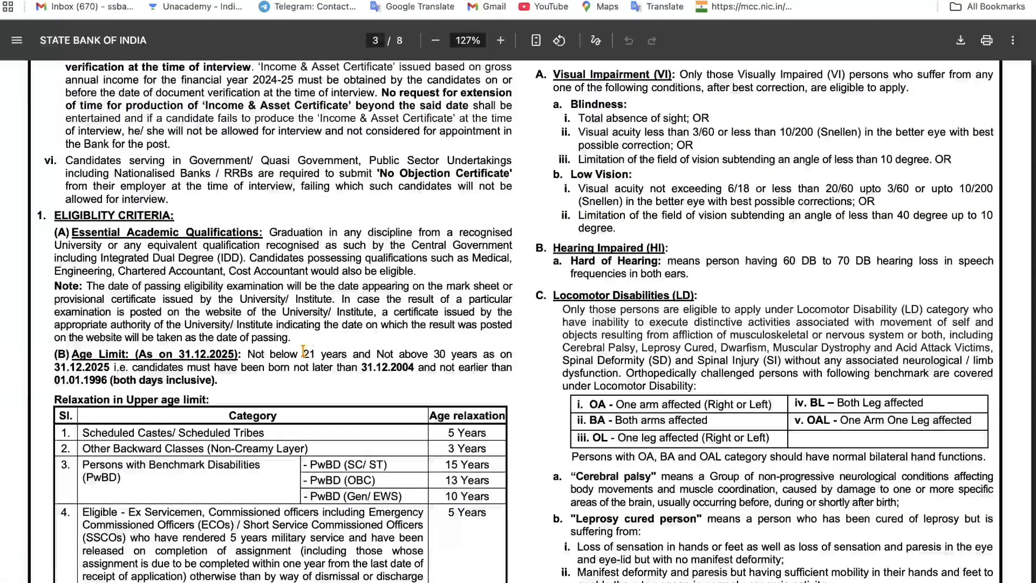
left_click_drag(303, 352, 317, 350)
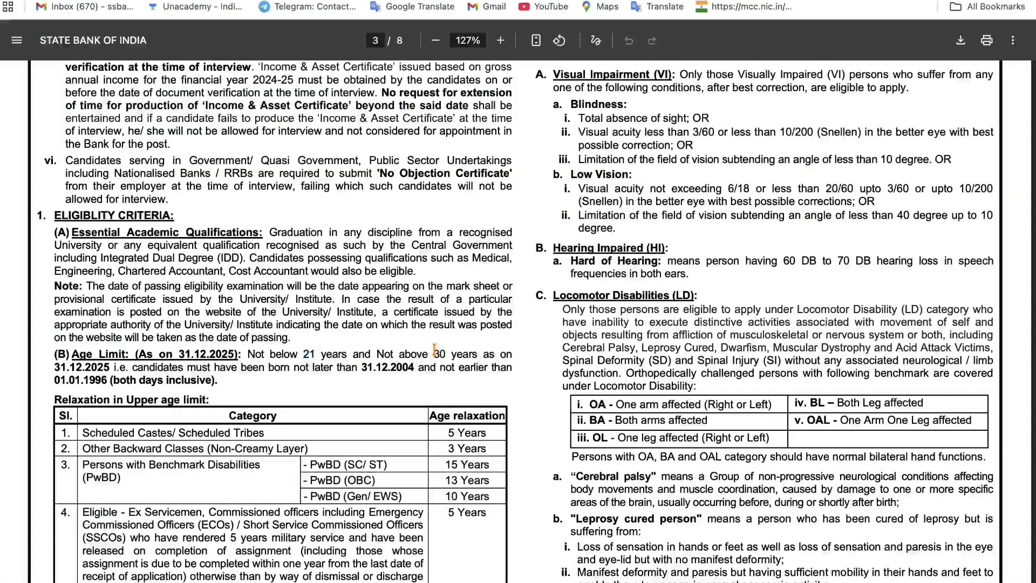
left_click_drag(433, 351, 457, 350)
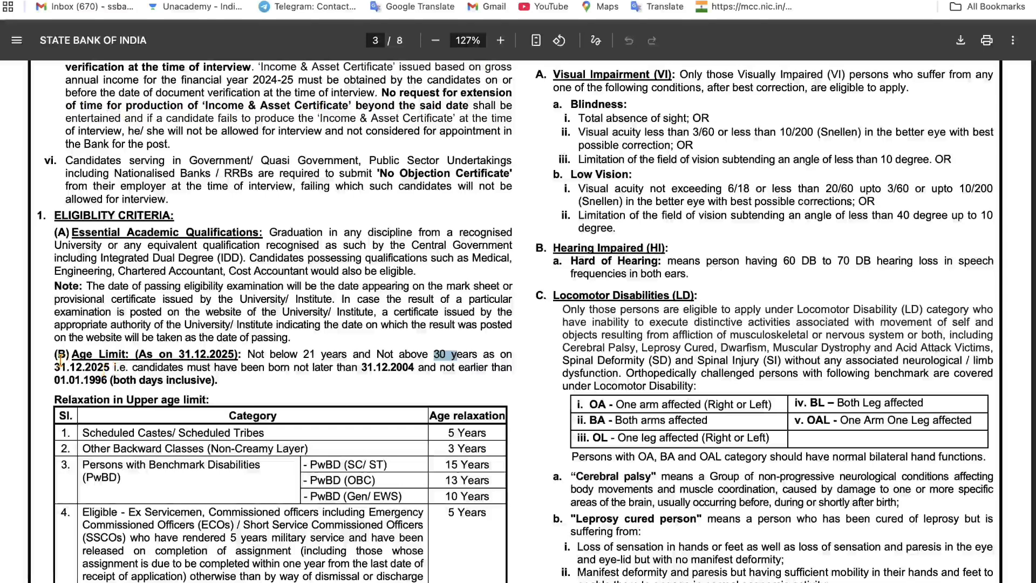
left_click_drag(54, 367, 101, 368)
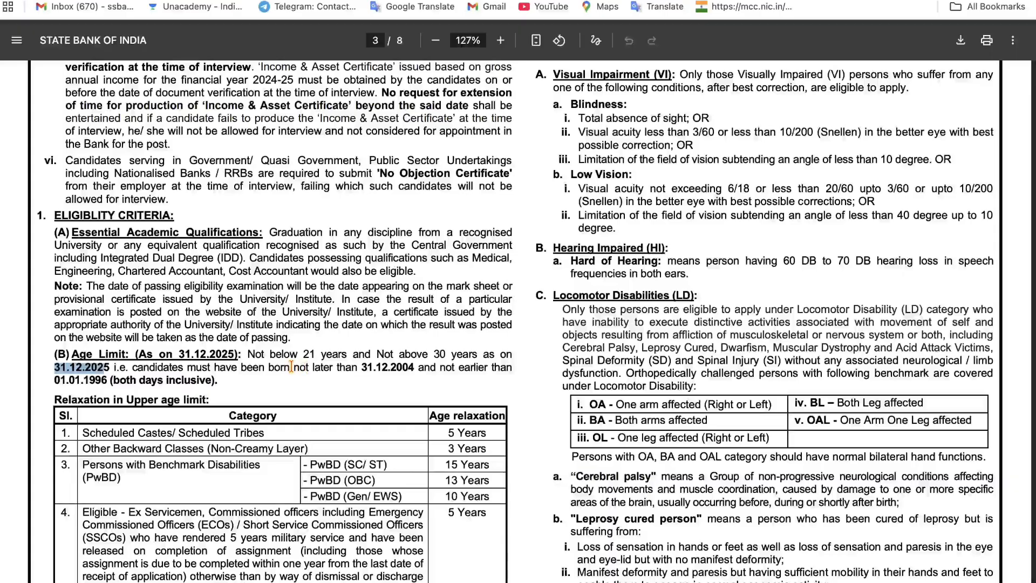
left_click_drag(291, 367, 414, 367)
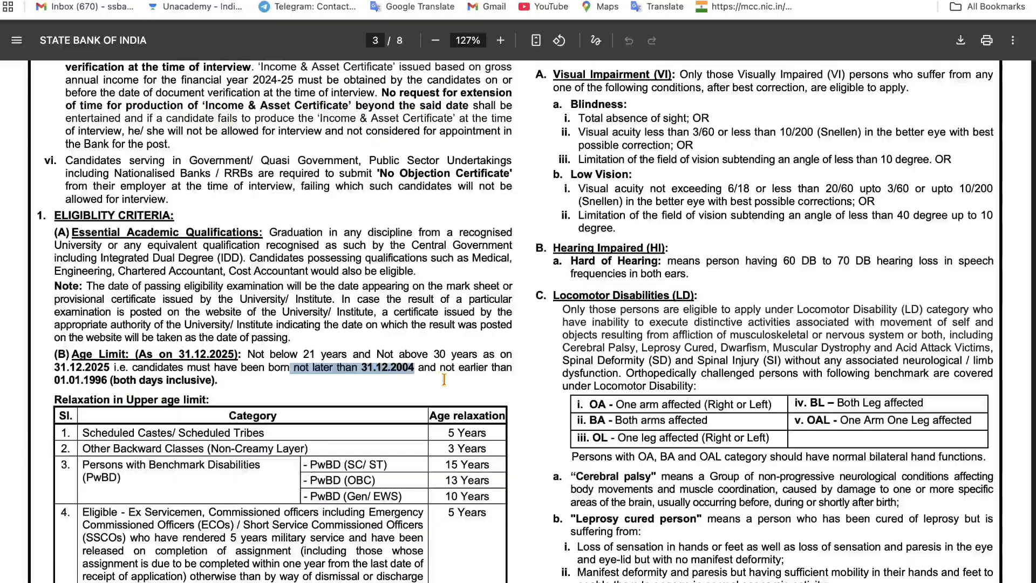
left_click_drag(440, 368, 475, 367)
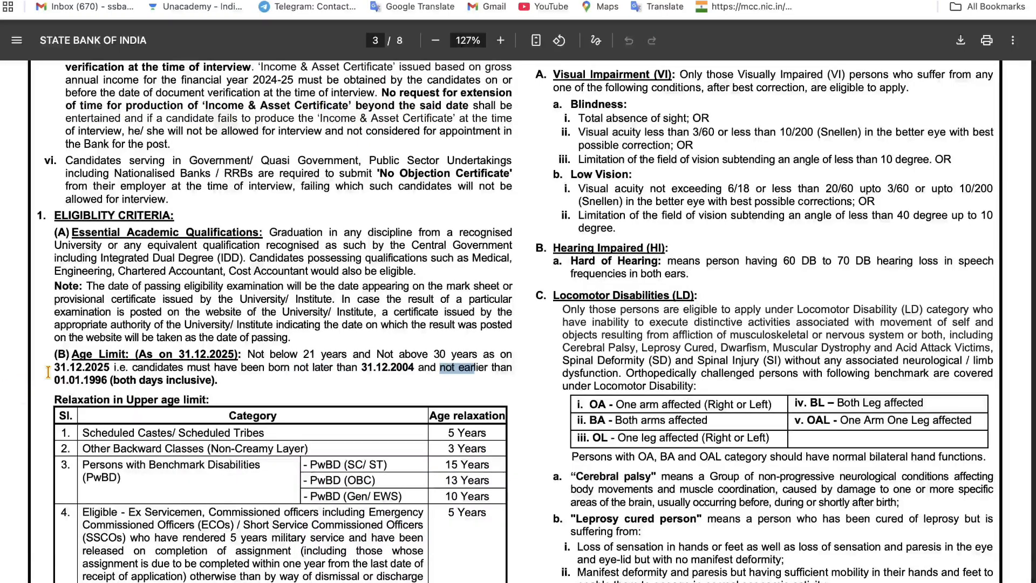
left_click_drag(56, 379, 95, 380)
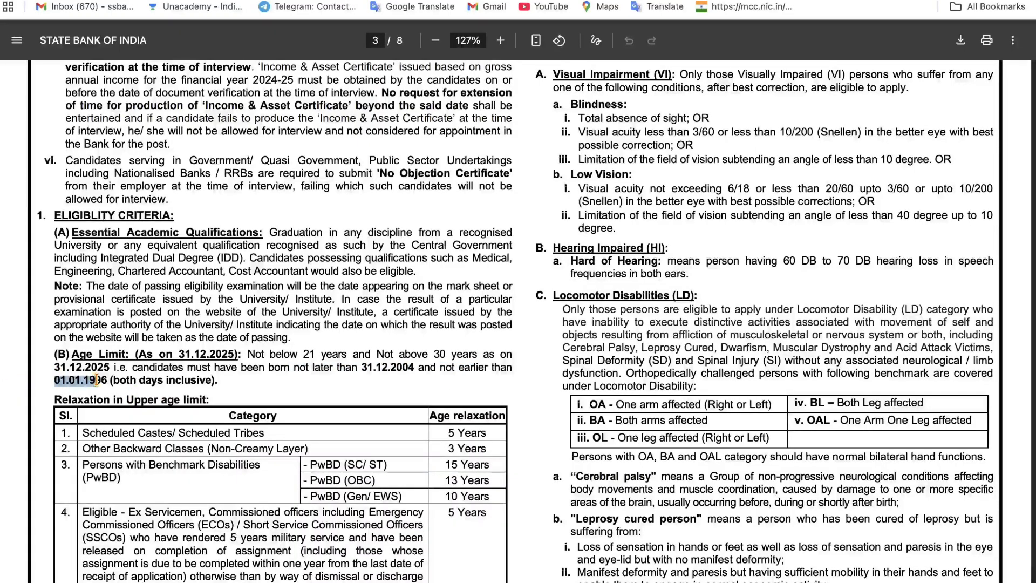
- Select an age relaxation row and the Graduation qualification requirement on page 3
scroll(95, 380, "down", 3)
left_click_drag(84, 342, 247, 342)
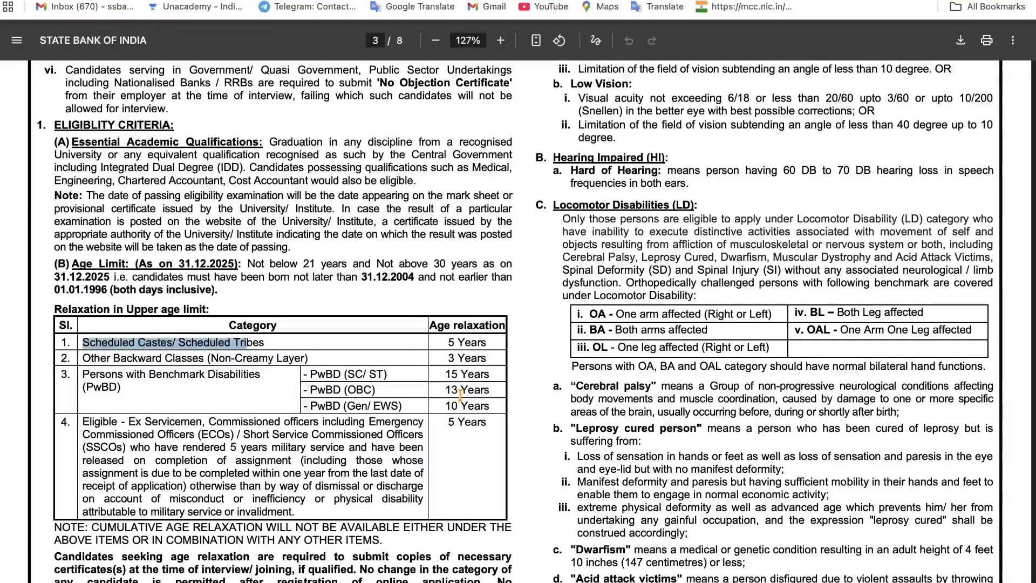
scroll(460, 396, "up", 2)
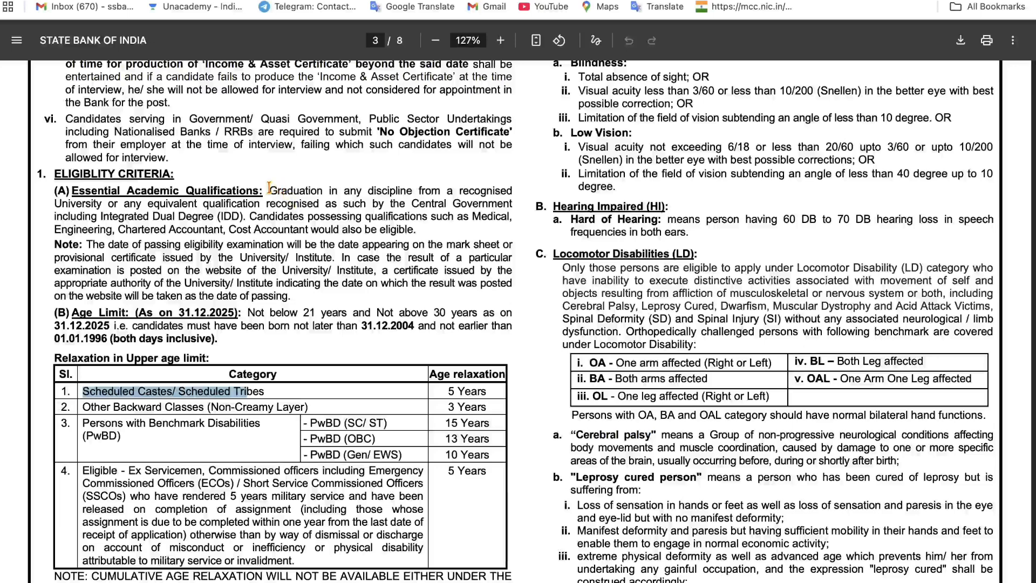
left_click_drag(268, 186, 333, 181)
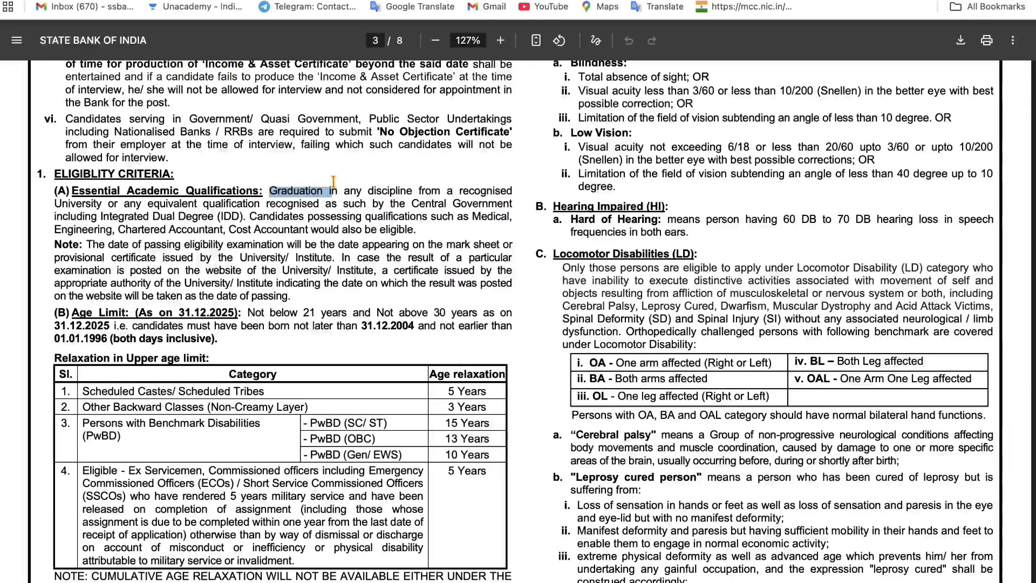
scroll(334, 181, "down", 8)
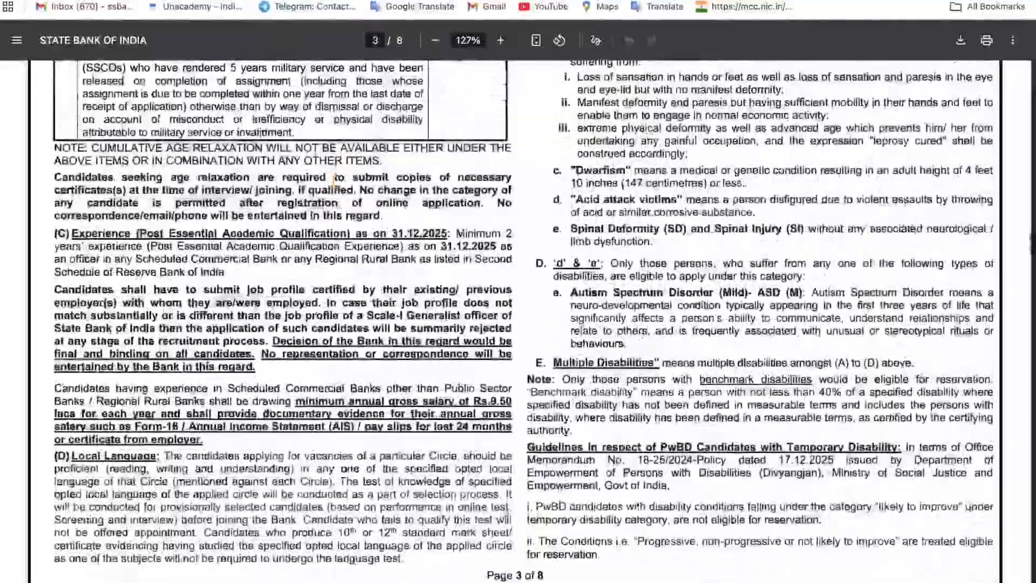
- Highlight the Online Objective Test heading, its duration and marks, and the total questions row
scroll(334, 184, "down", 2)
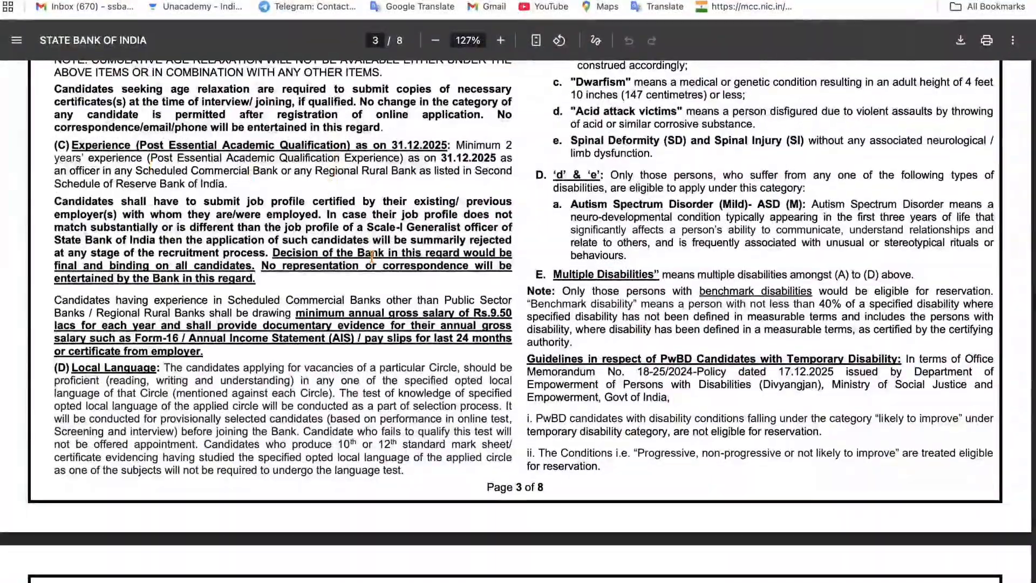
scroll(372, 255, "down", 8)
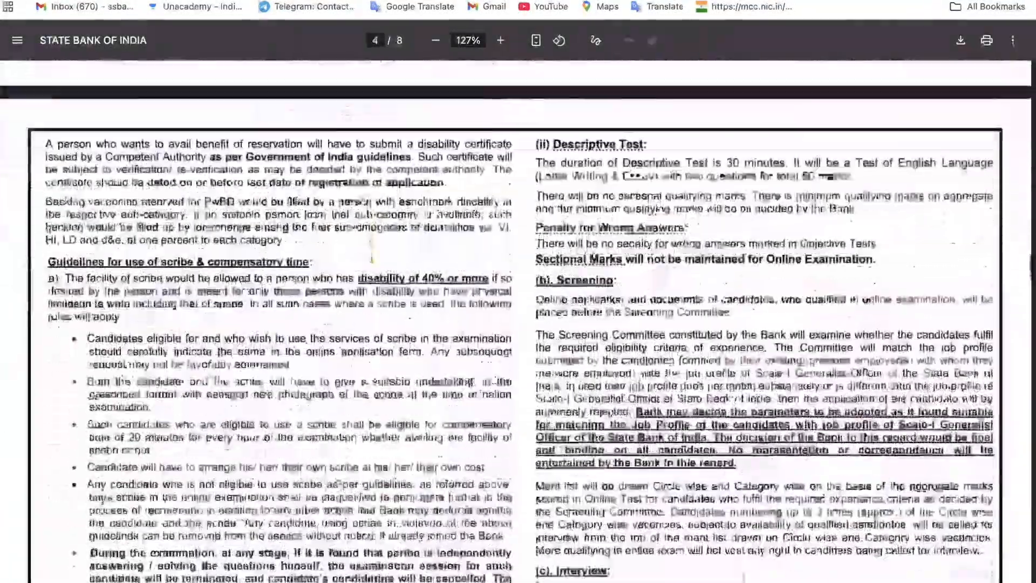
scroll(371, 258, "down", 7)
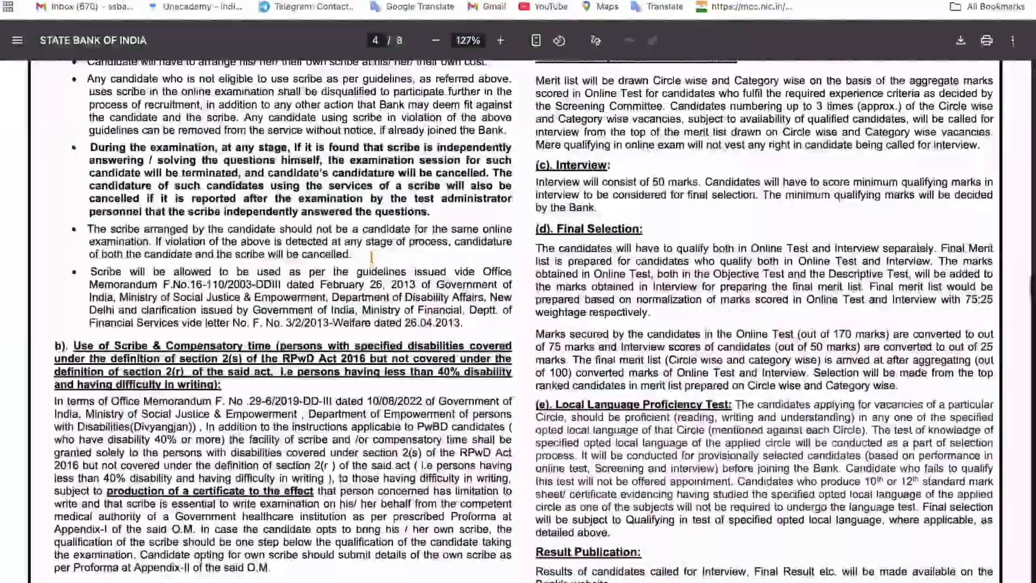
scroll(372, 258, "down", 8)
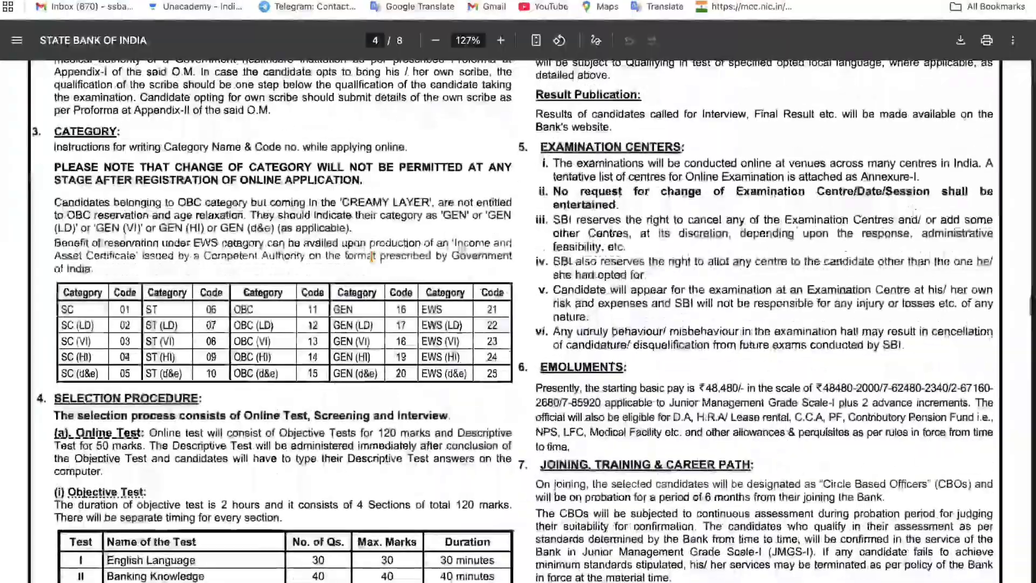
scroll(372, 255, "down", 4)
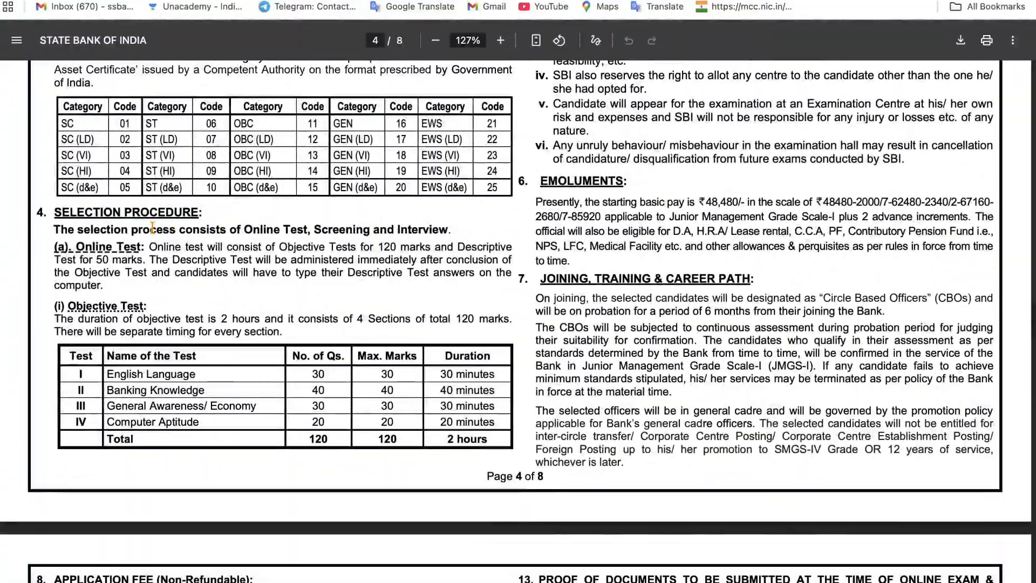
left_click_drag(75, 247, 141, 247)
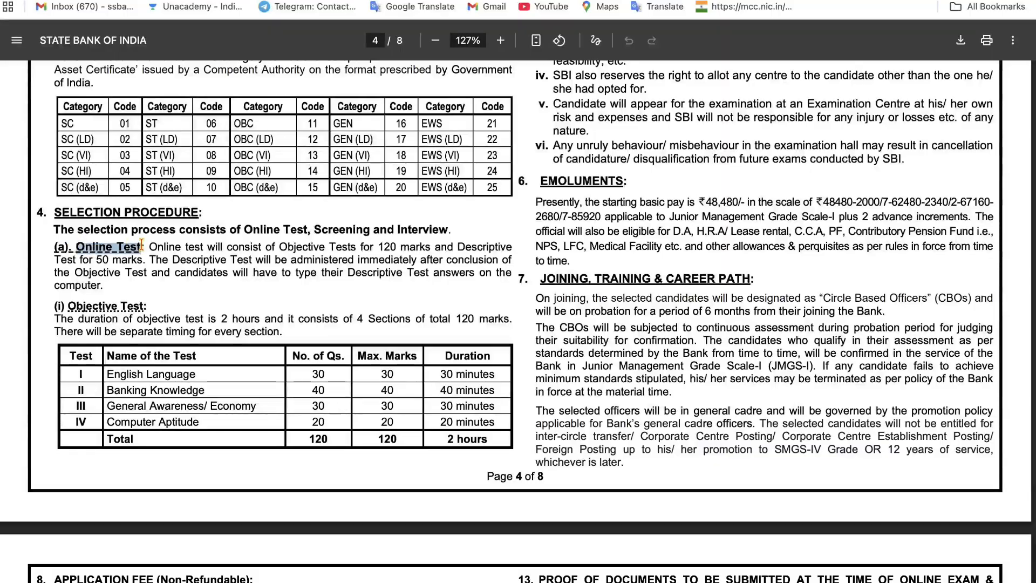
left_click_drag(71, 301, 151, 301)
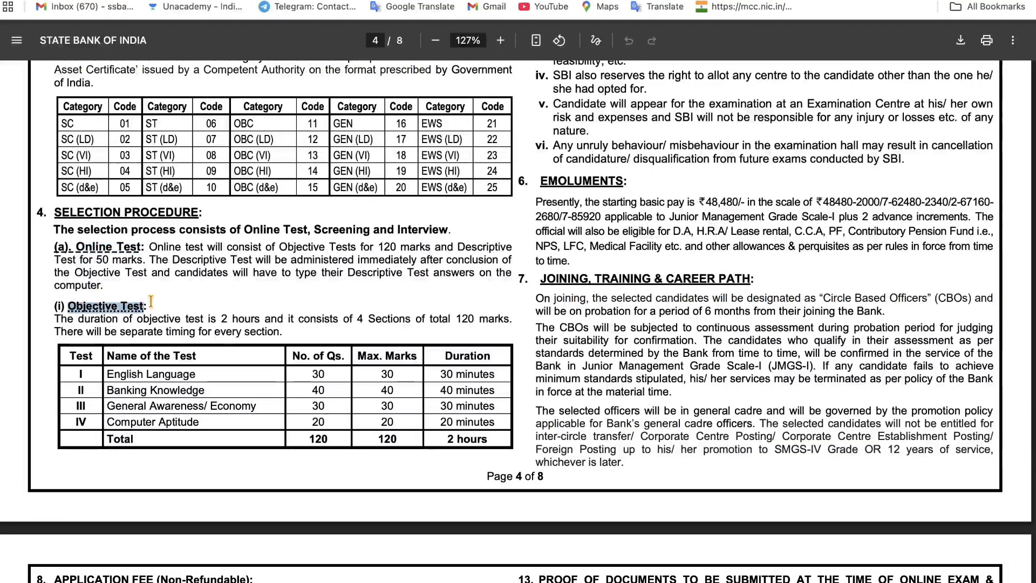
left_click(221, 312)
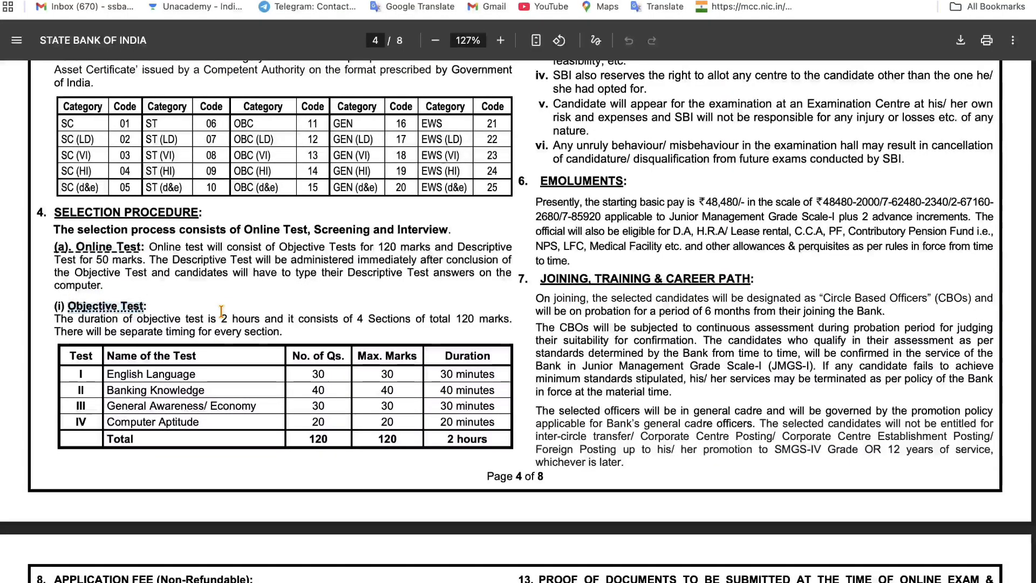
left_click_drag(451, 318, 526, 318)
left_click(390, 331)
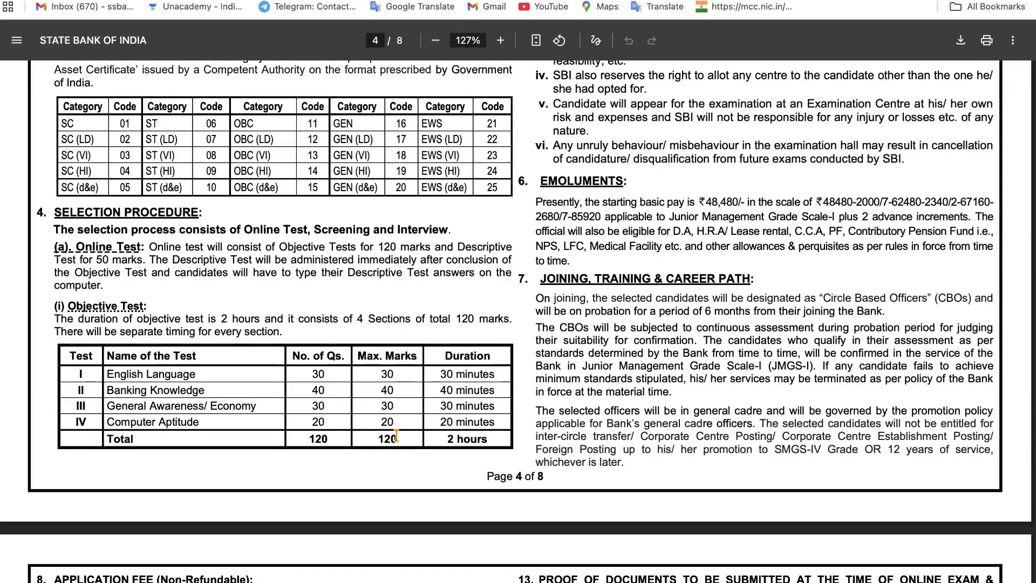
left_click_drag(308, 438, 492, 436)
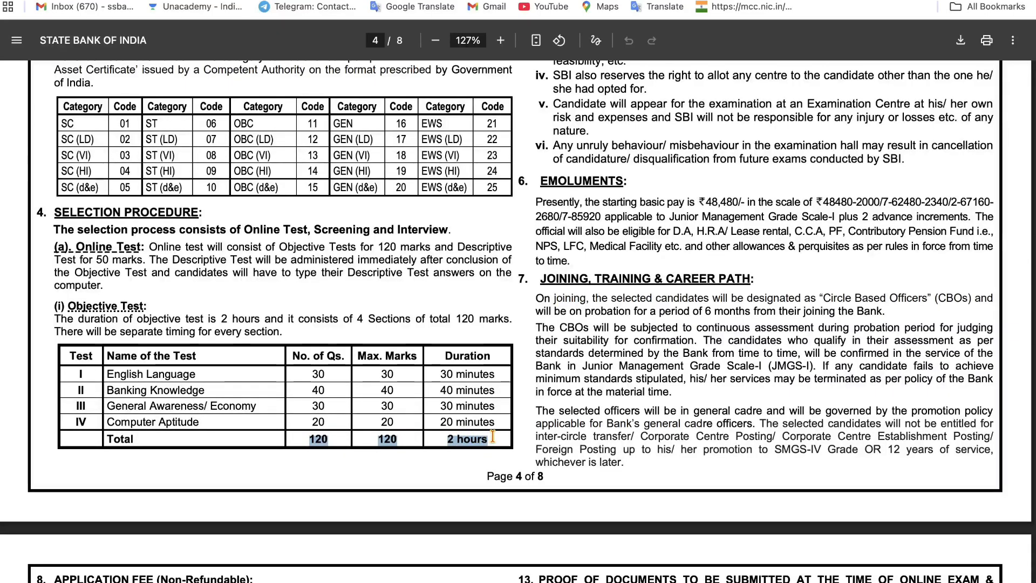
left_click(422, 451)
- Highlight the application fee: 750/- for General/EWS/OBC and Nil for SC/ST/PwBD
scroll(422, 451, "down", 1)
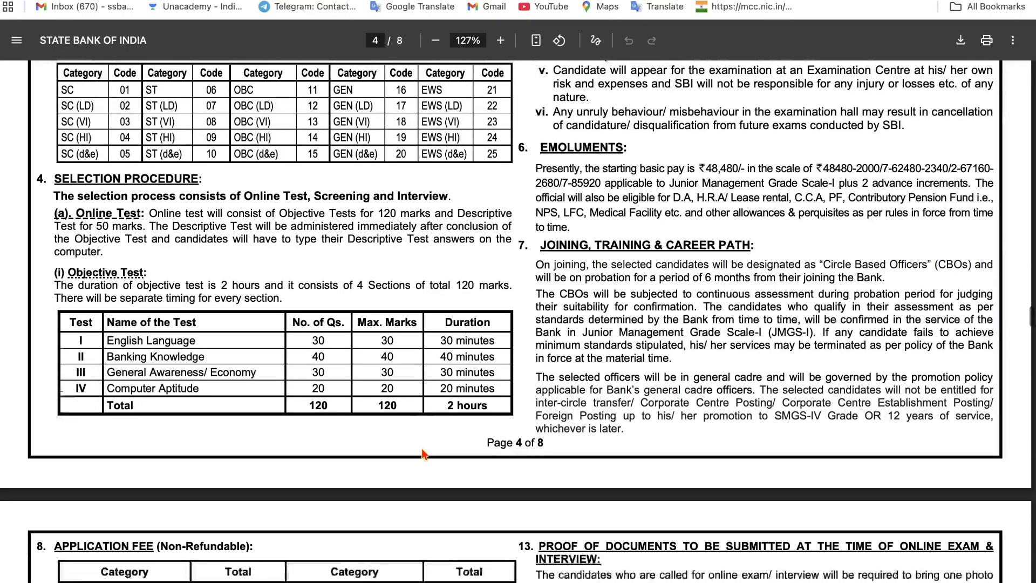
scroll(423, 450, "down", 5)
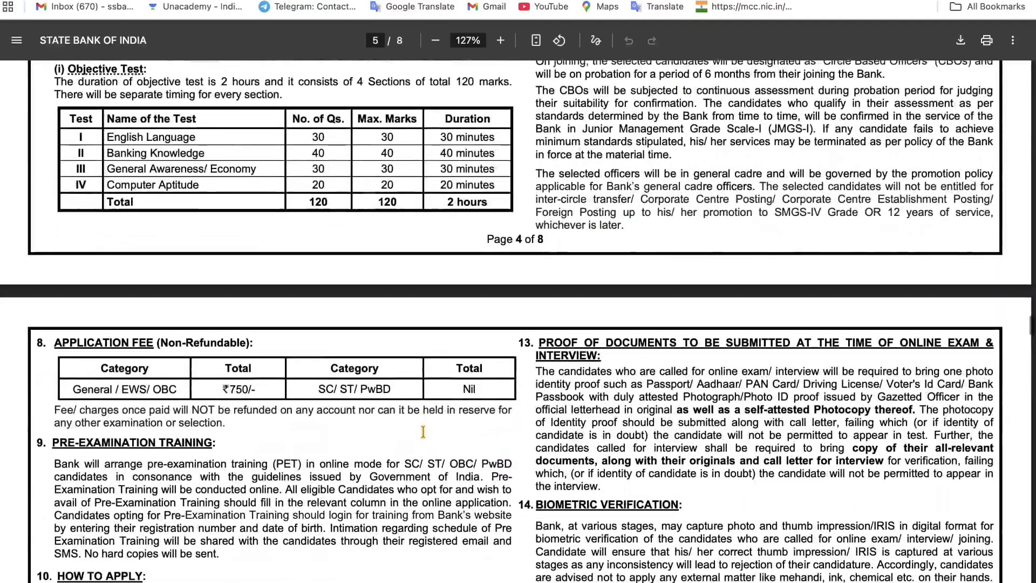
scroll(423, 432, "down", 1)
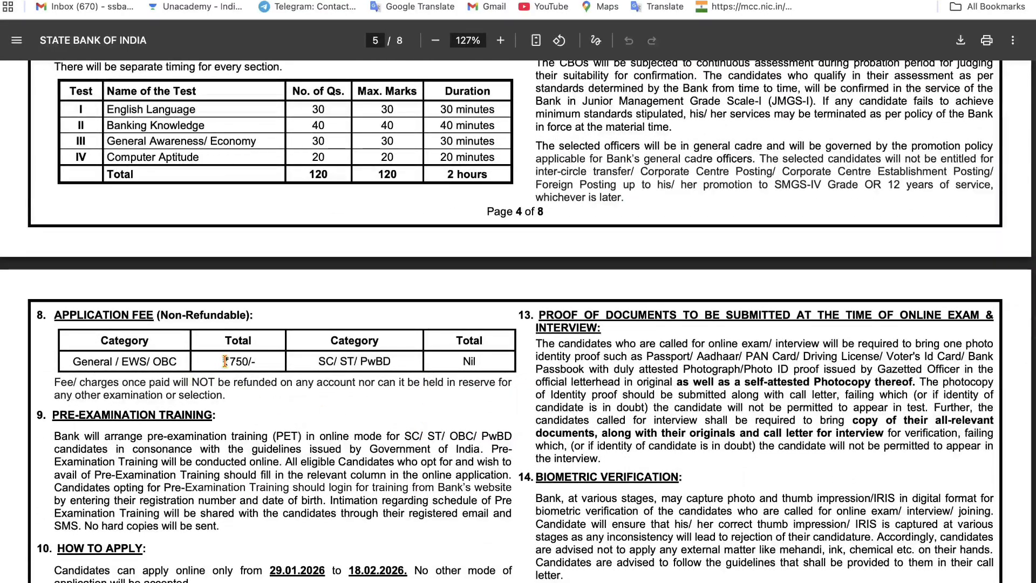
left_click_drag(225, 360, 268, 361)
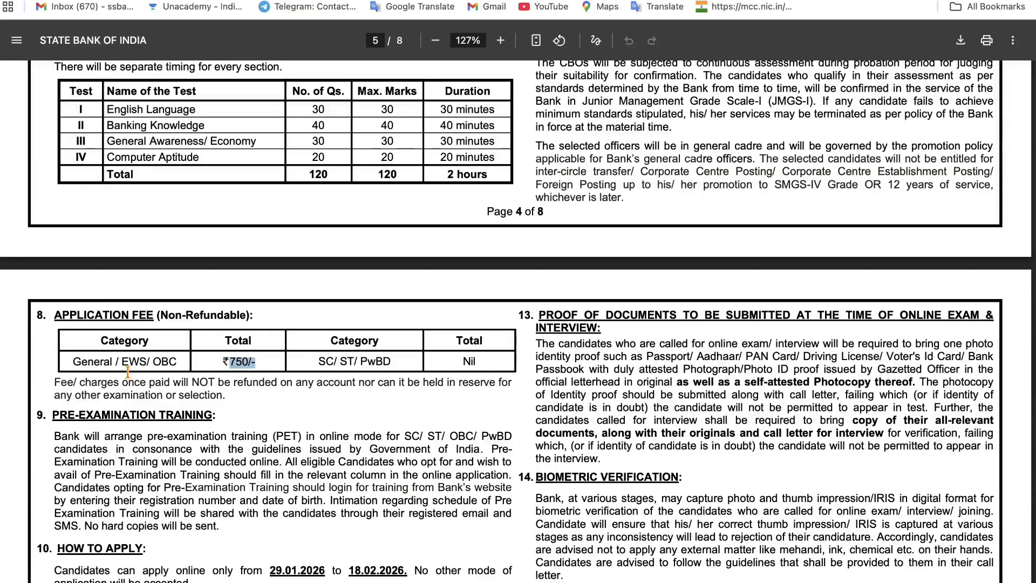
left_click_drag(319, 361, 377, 357)
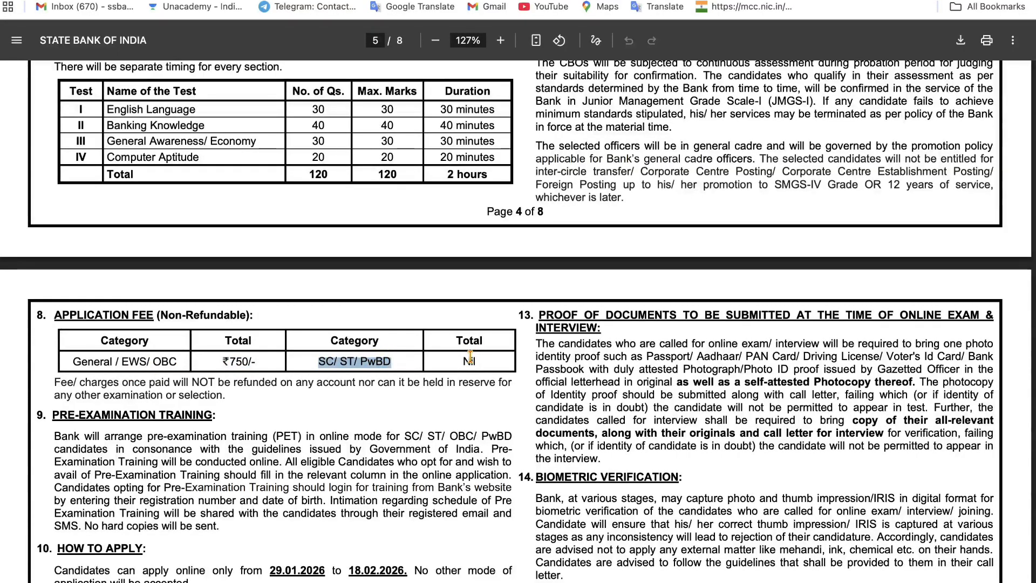
left_click_drag(469, 356, 480, 356)
- Scroll past the application-window and document-upload sections, then return to the SBI Careers page
scroll(484, 356, "down", 5)
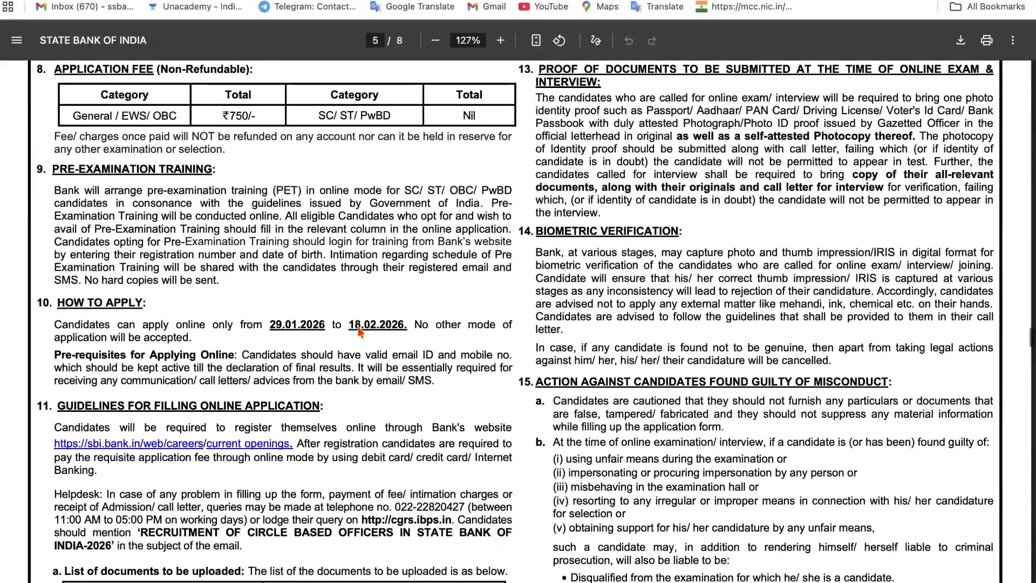
right_click(353, 326)
left_click(290, 324)
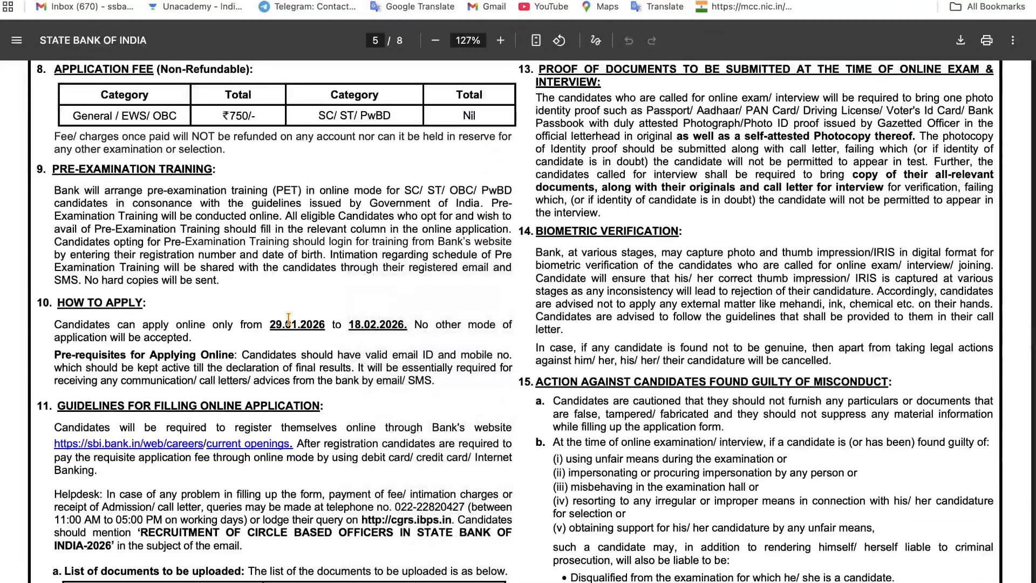
scroll(289, 324, "down", 5)
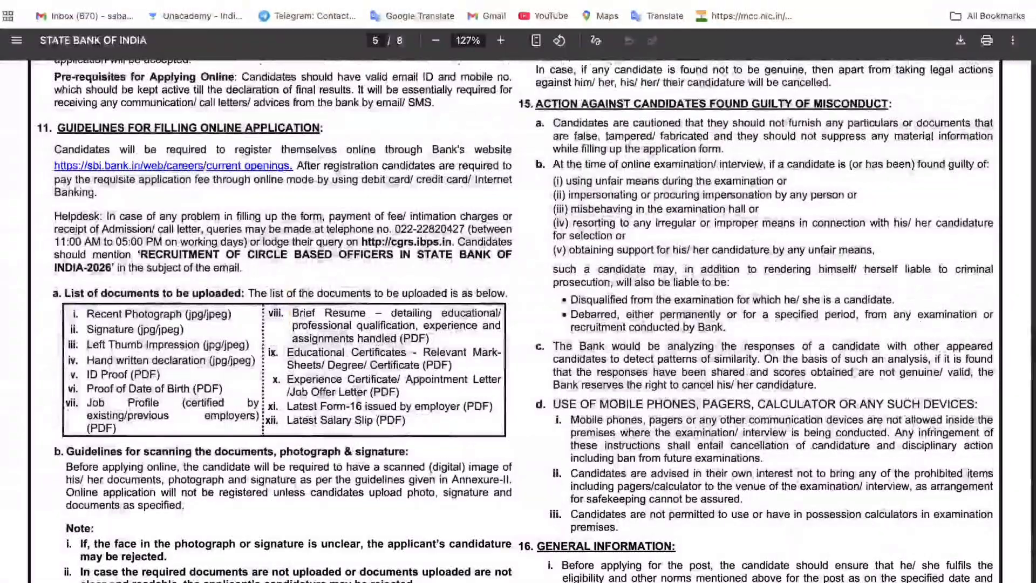
left_click(302, 1)
scroll(233, 219, "up", 1)
scroll(233, 218, "up", 5)
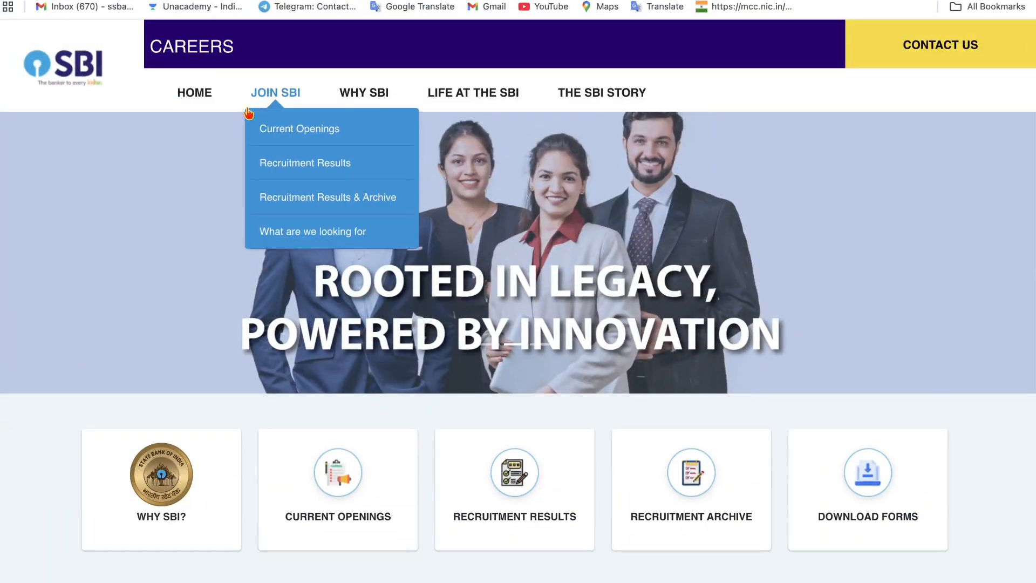
- Go to current openings and highlight the Circle Based Officer recruitment title
scroll(189, 234, "down", 4)
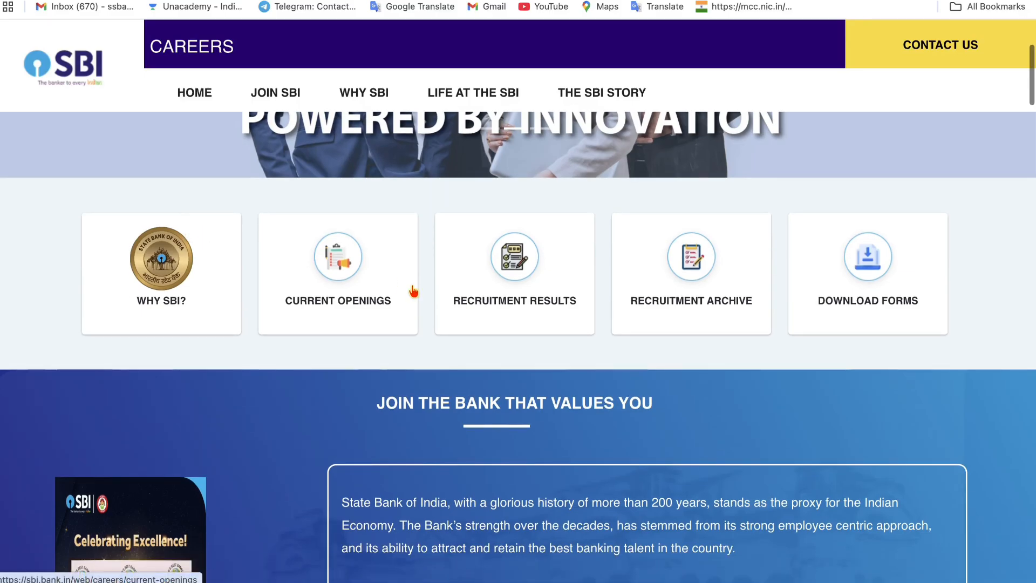
left_click(380, 309)
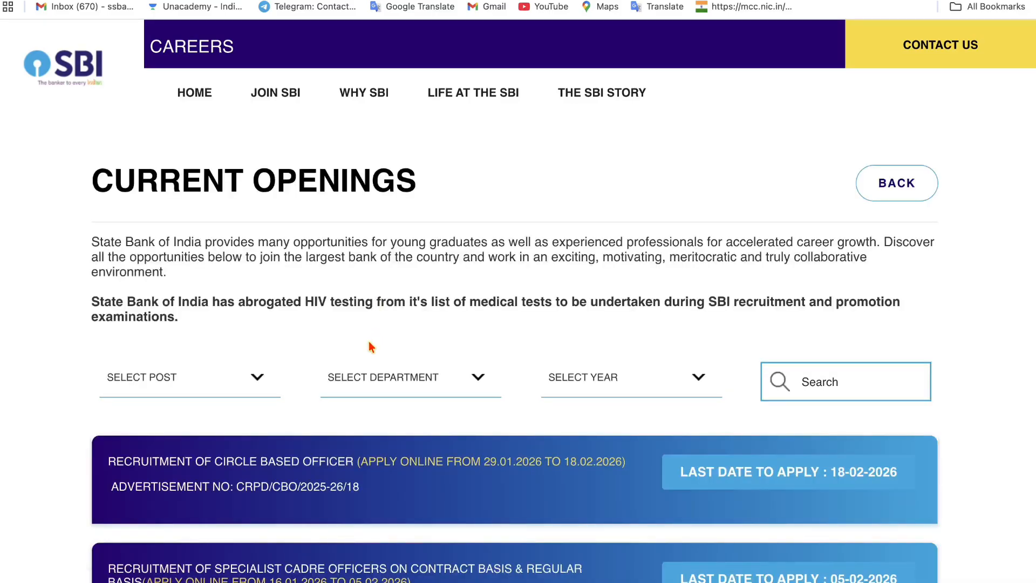
scroll(366, 345, "down", 3)
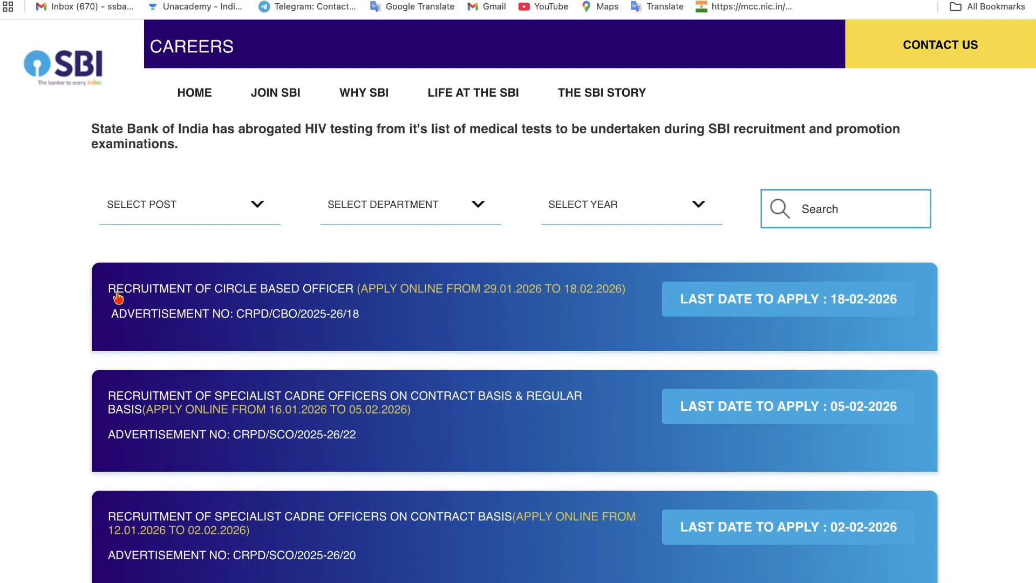
left_click_drag(110, 290, 353, 292)
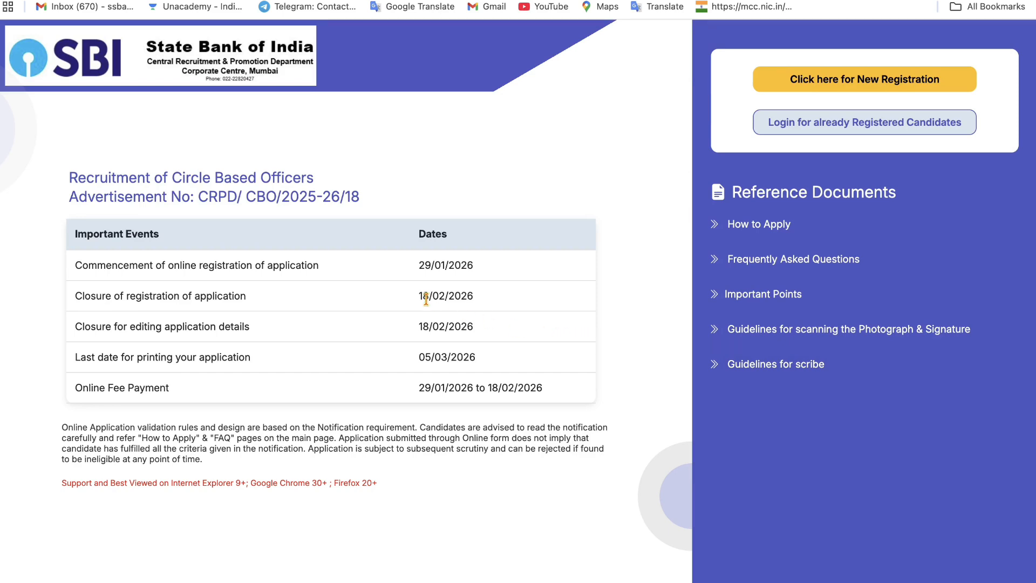
- In full-screen mode, start a new registration and accept the Important Disclaimer
key("ctrl+super+f")
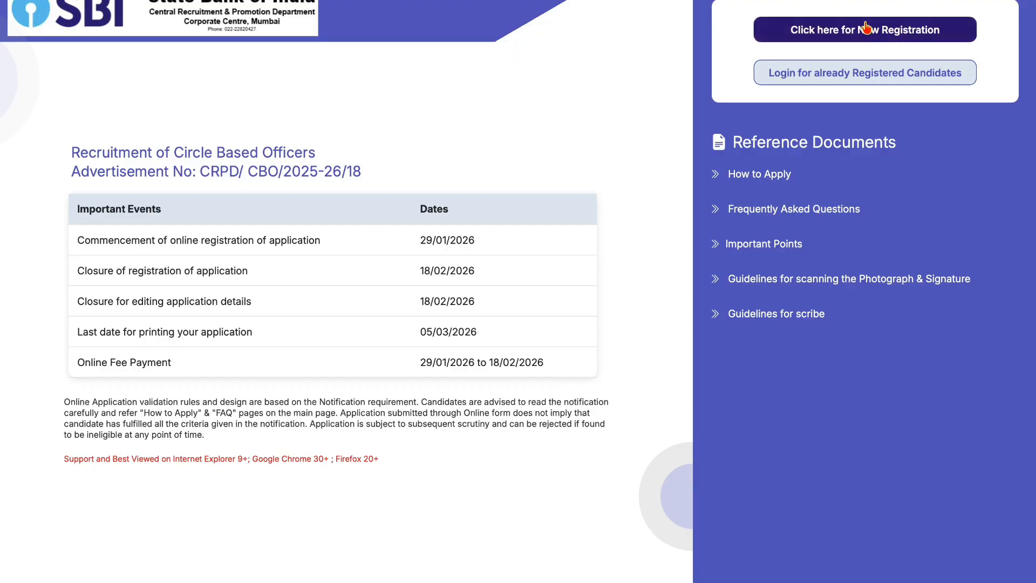
left_click(836, 34)
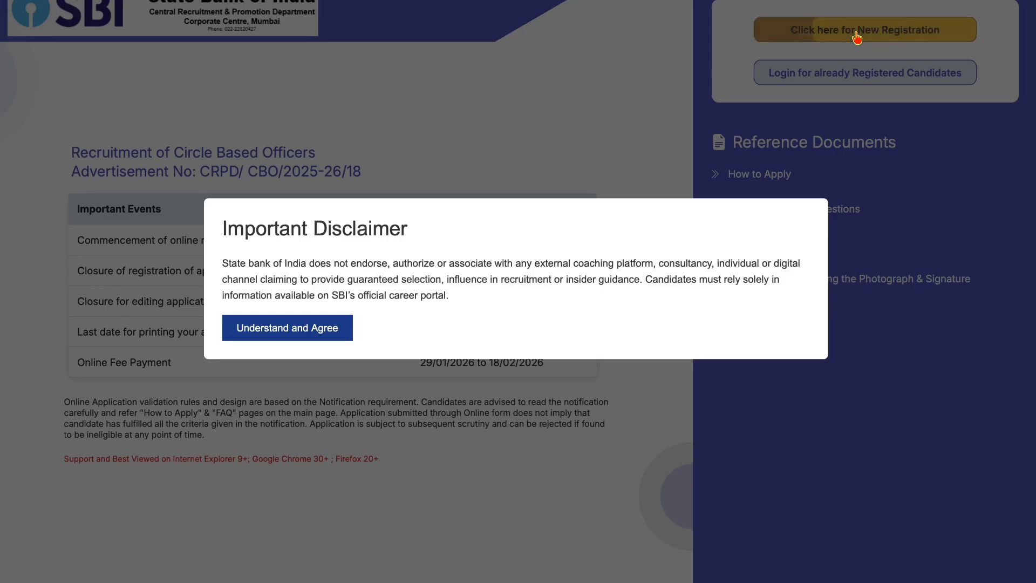
left_click(263, 330)
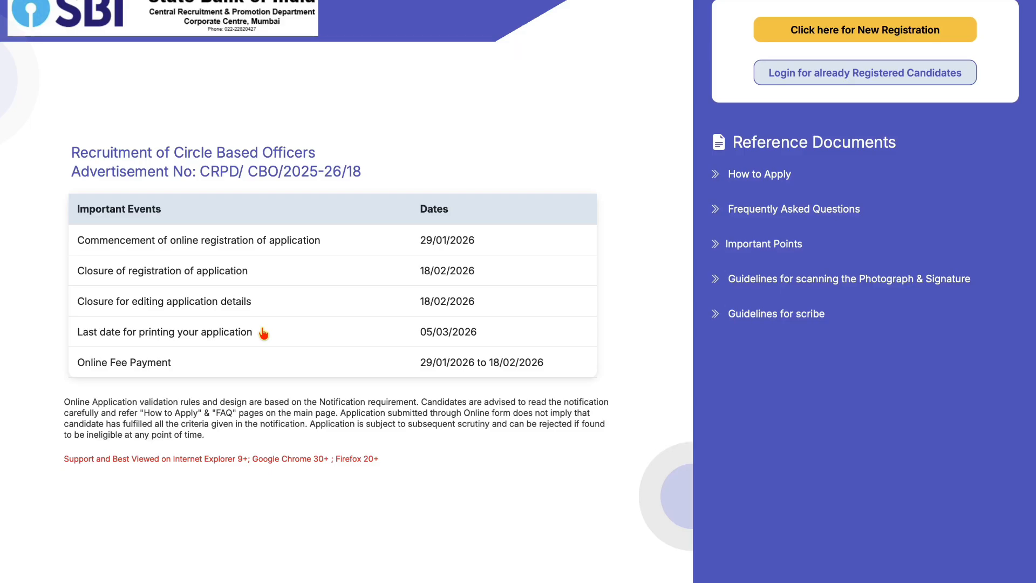
- Enter and confirm the candidate's first name and last name
scroll(360, 299, "down", 2)
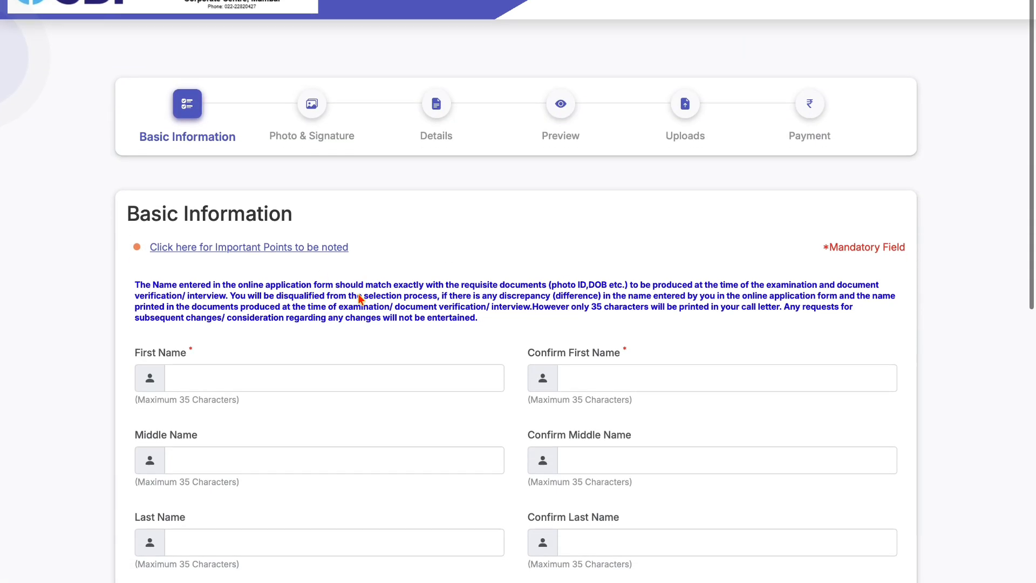
scroll(360, 298, "down", 5)
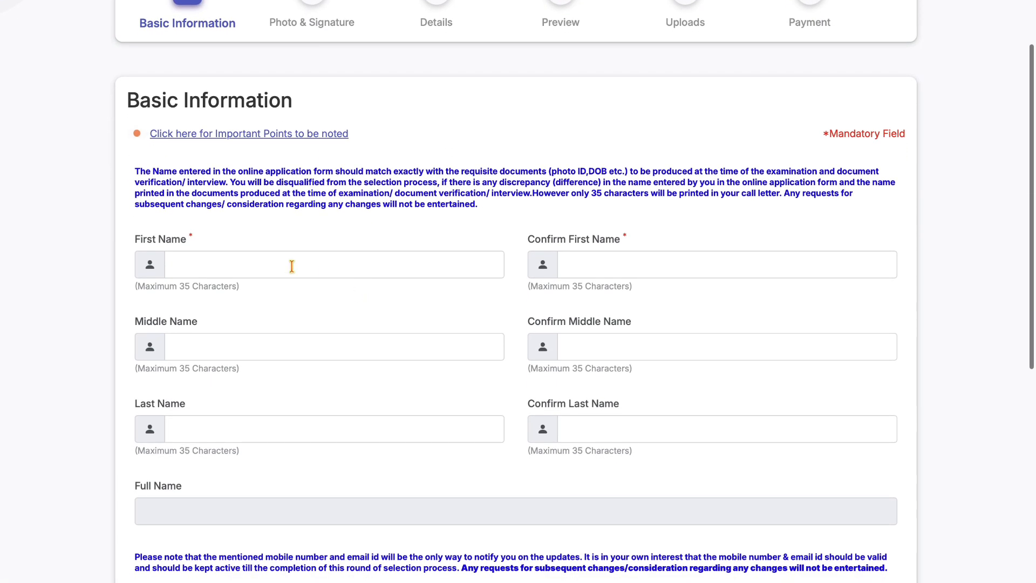
left_click(291, 265)
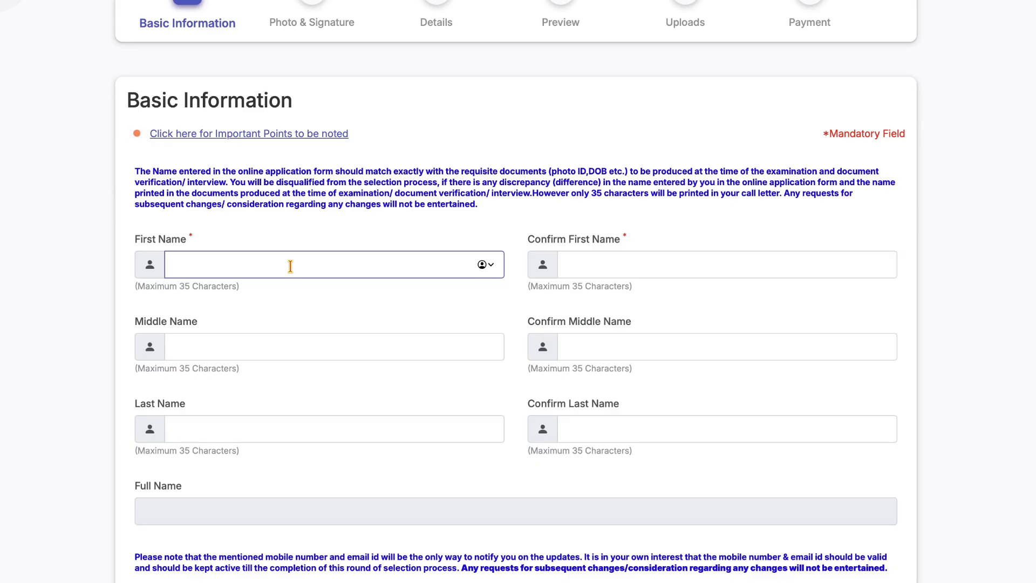
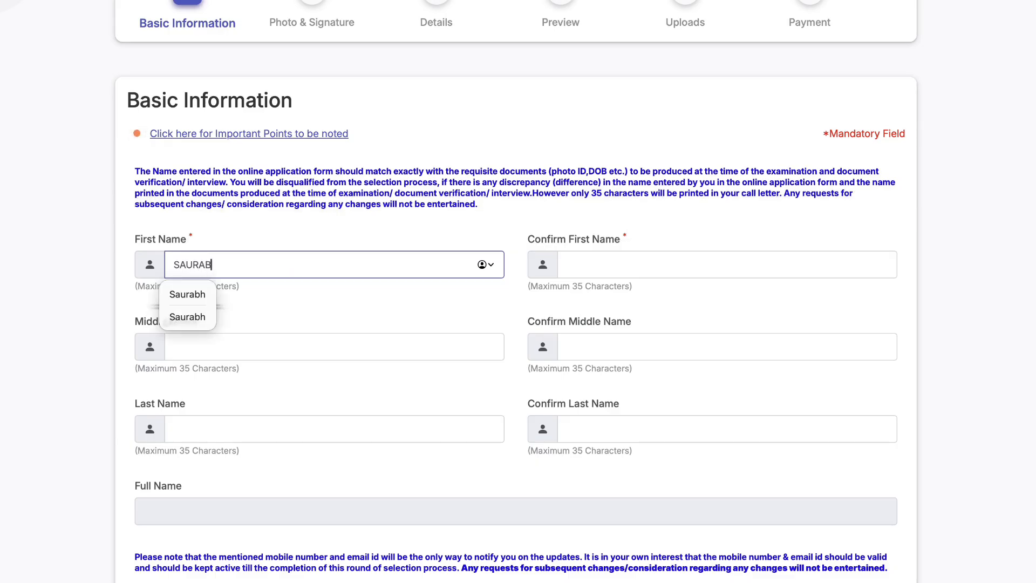
left_click(636, 273)
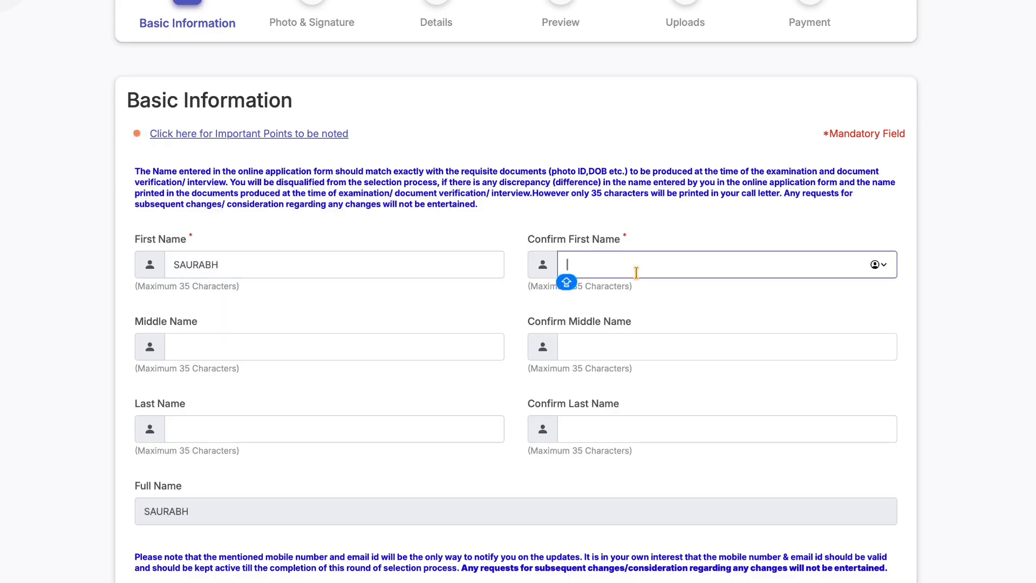
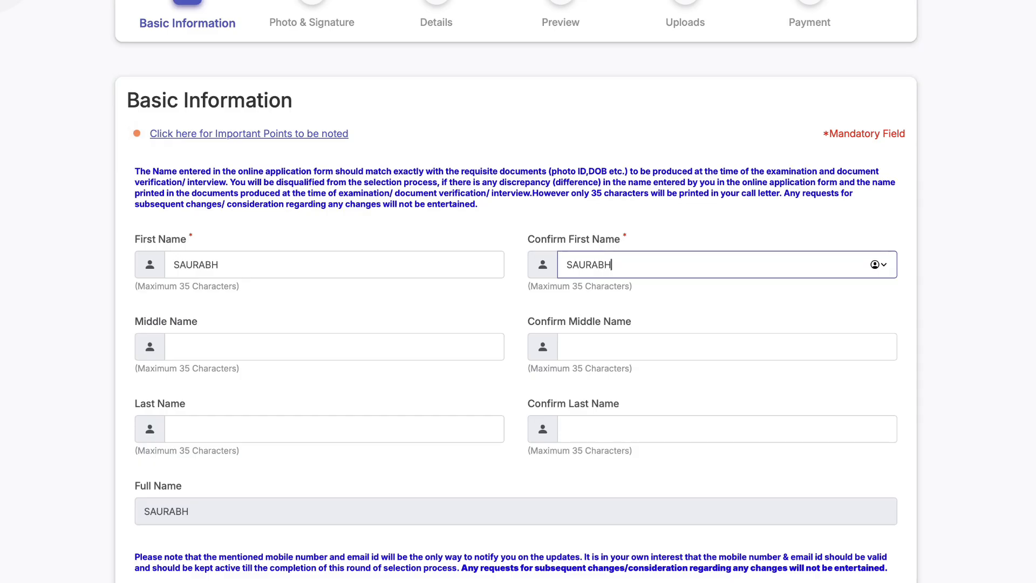
left_click(289, 316)
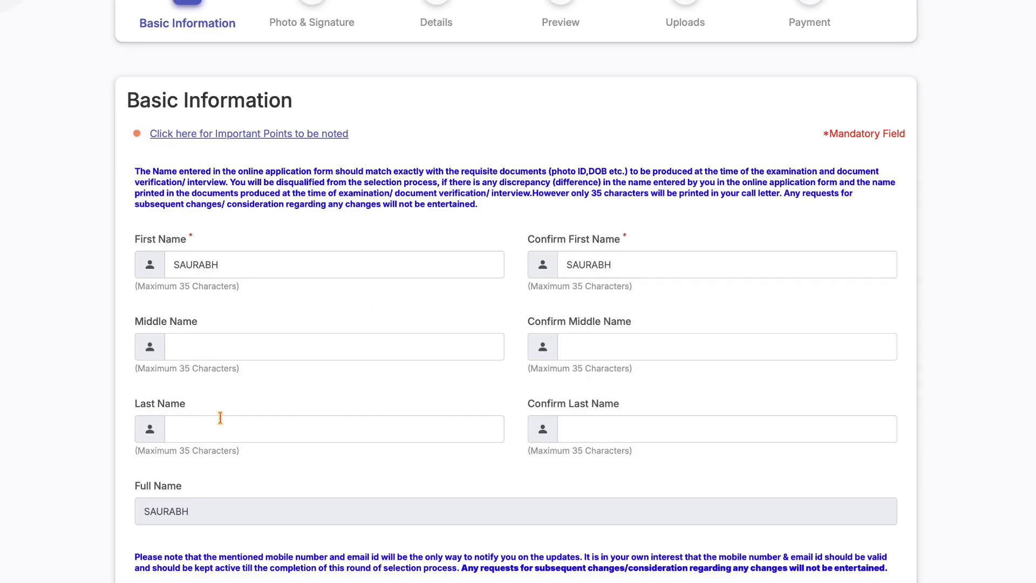
left_click(284, 426)
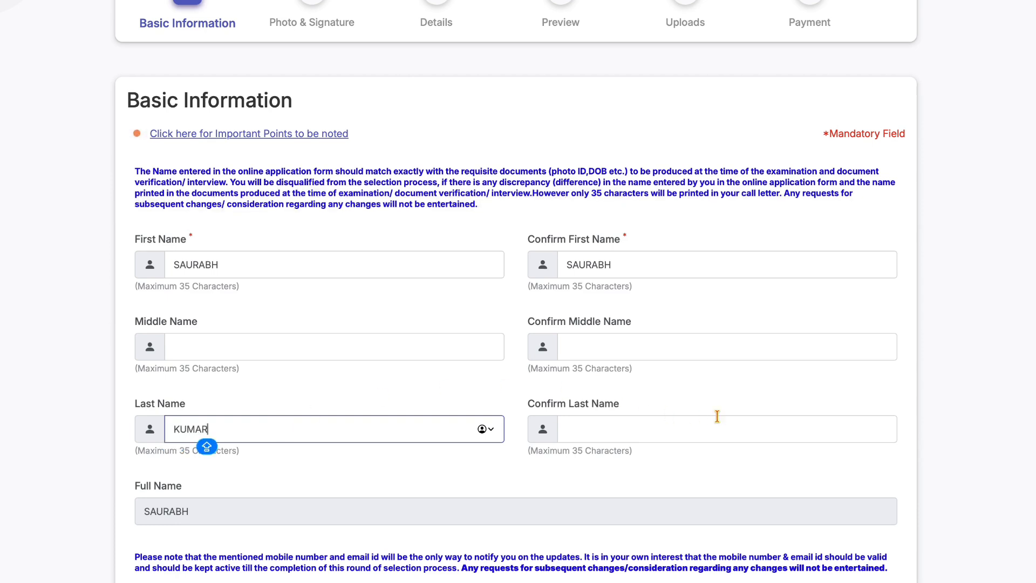
left_click(684, 428)
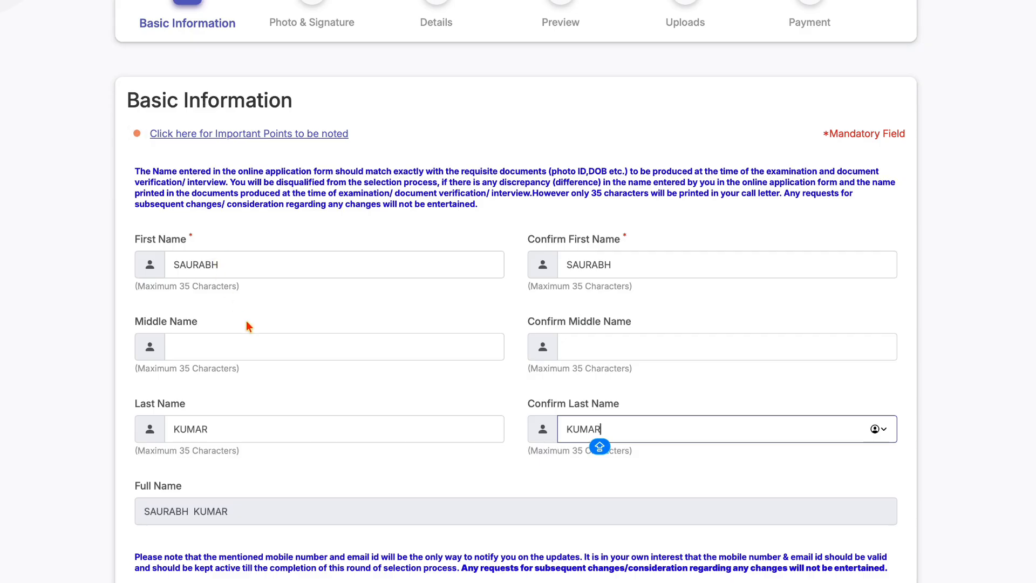
left_click(301, 397)
- Fill the mobile number, email with gmail.com domain and security code, then Save & Next
scroll(301, 398, "down", 3)
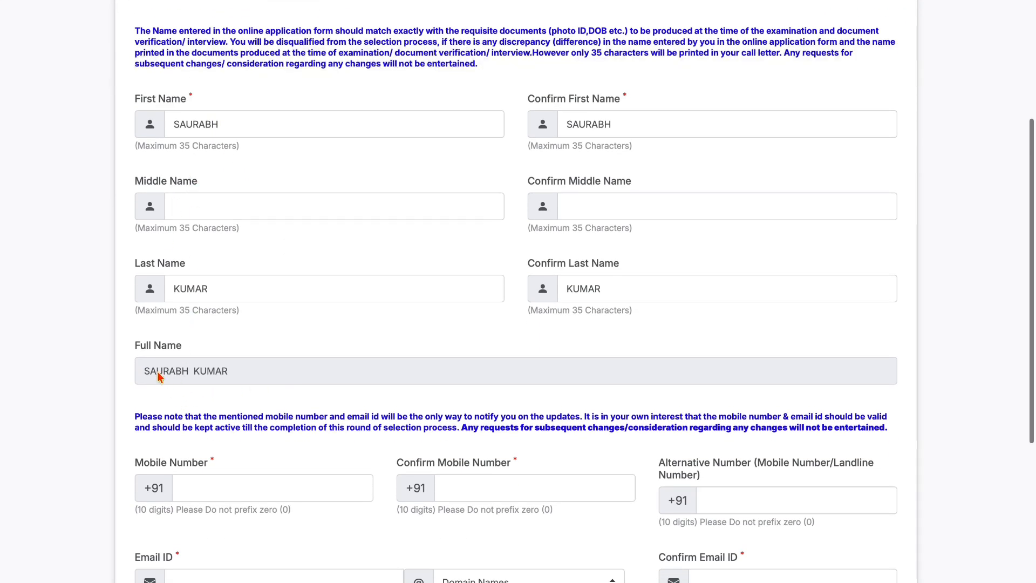
scroll(217, 385, "down", 3)
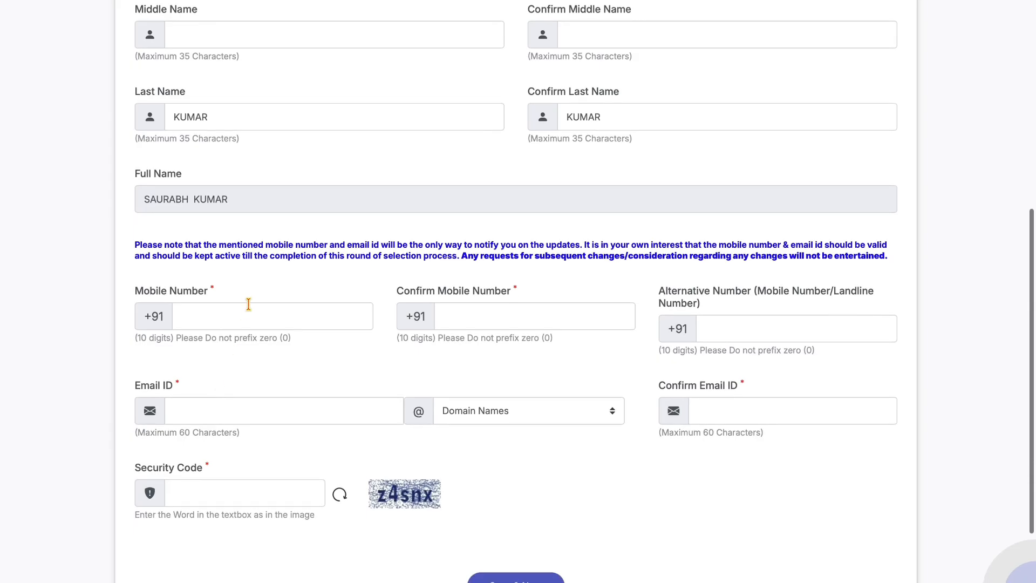
left_click(240, 314)
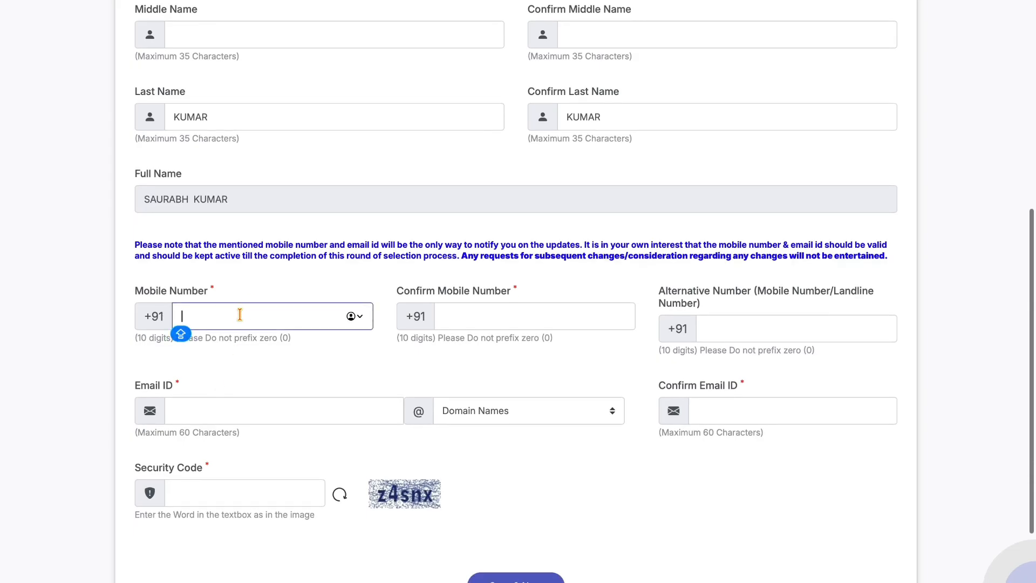
left_click(503, 306)
scroll(320, 399, "down", 1)
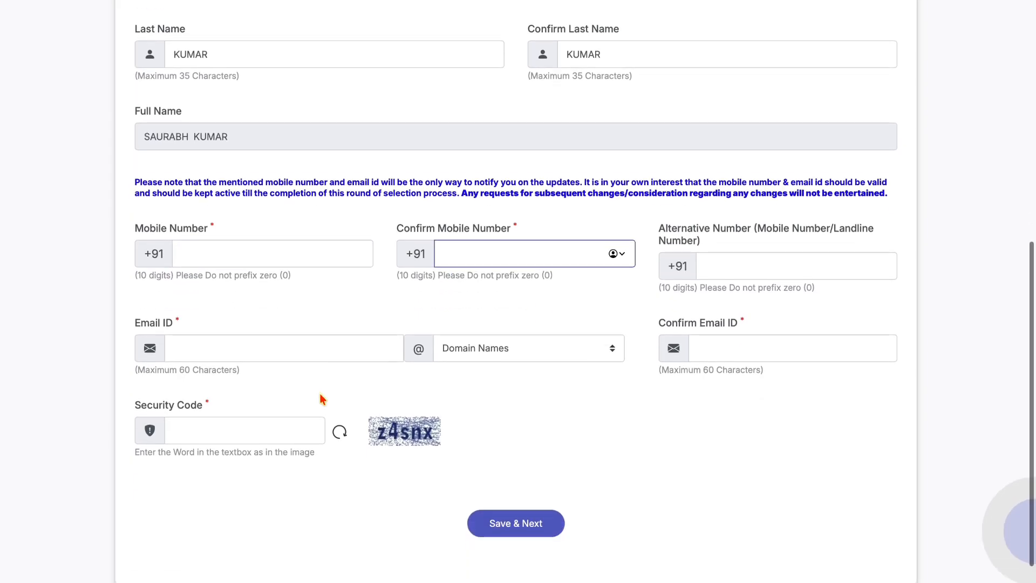
left_click(253, 350)
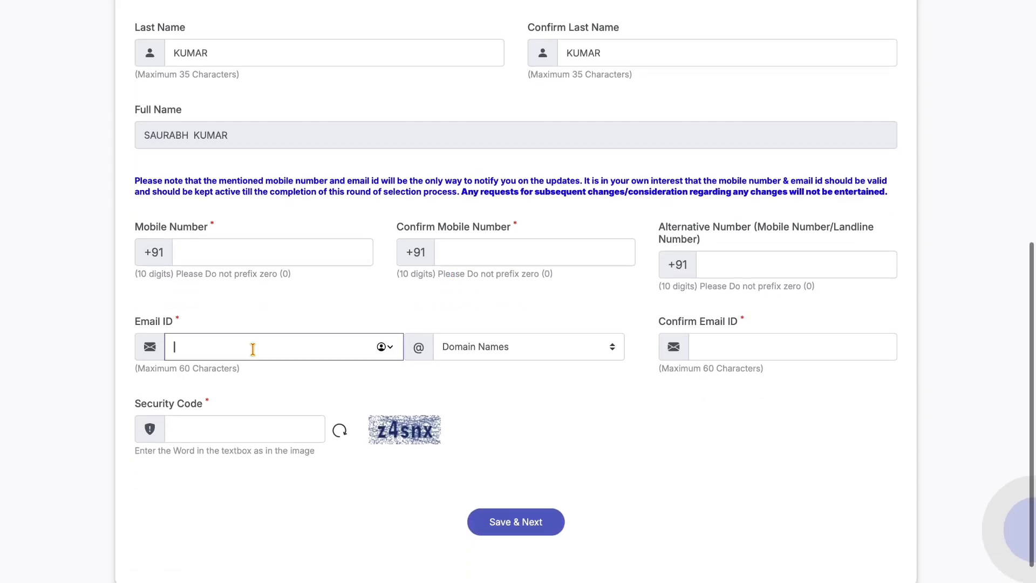
left_click(549, 346)
left_click(506, 377)
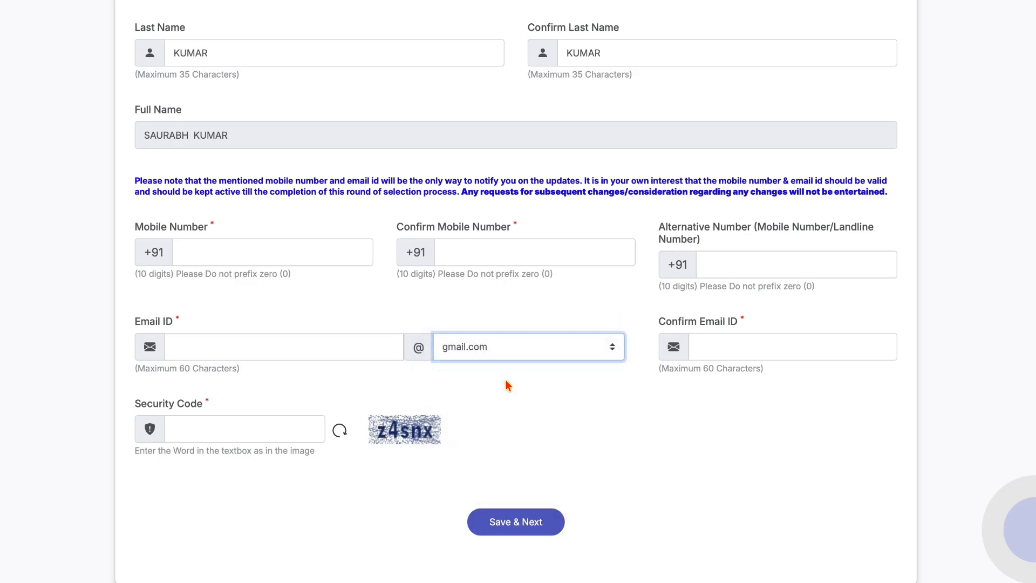
left_click(734, 350)
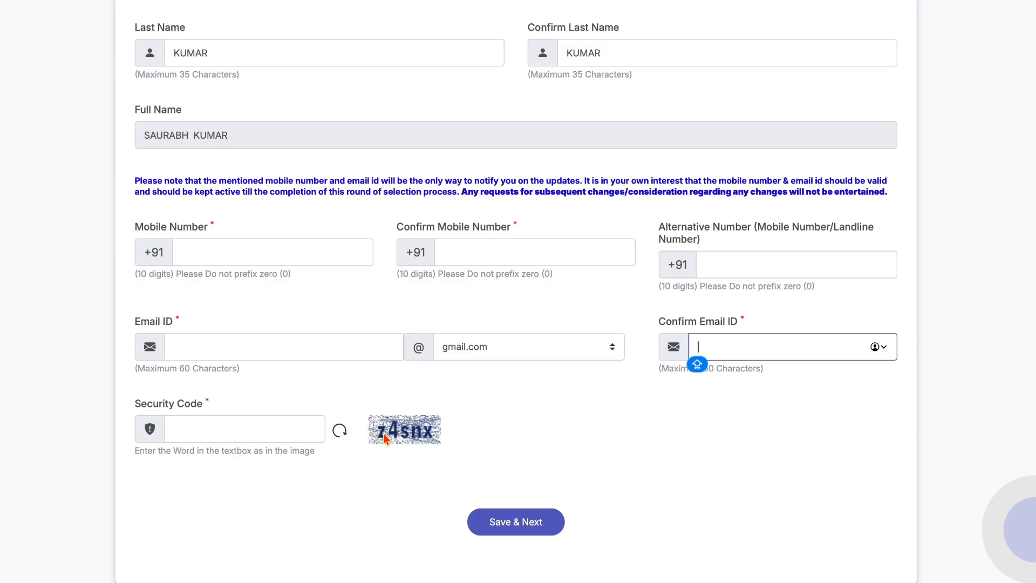
left_click(267, 430)
scroll(265, 429, "down", 1)
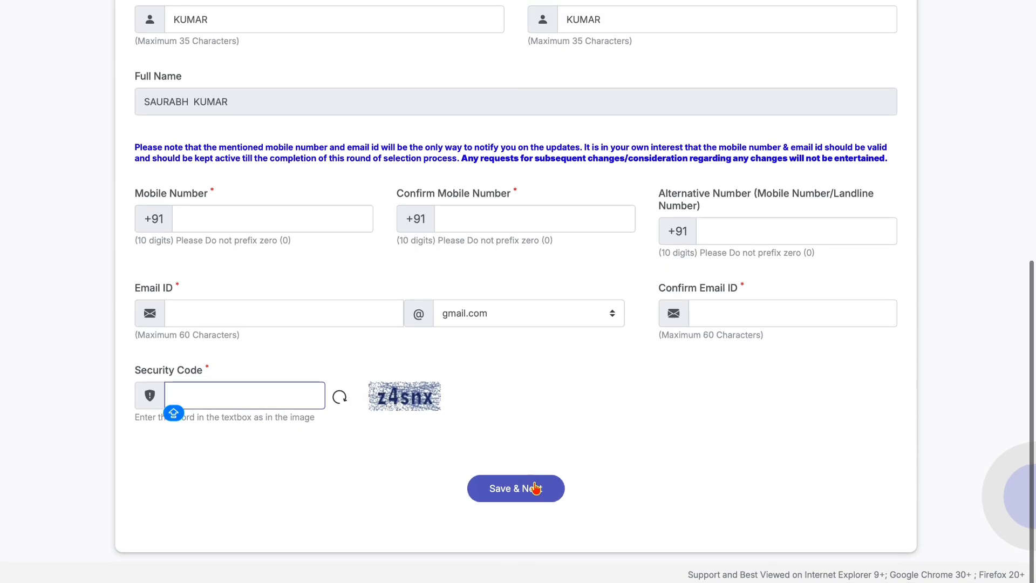
left_click(513, 488)
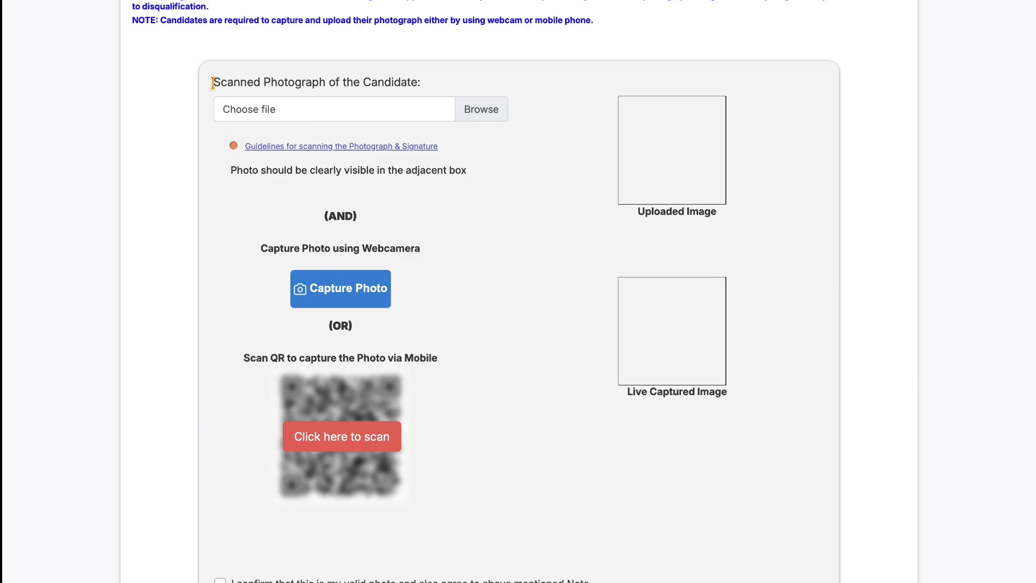
- Highlight the Scanned Photograph heading and open the photograph and signature scanning guidelines
left_click_drag(212, 82, 428, 80)
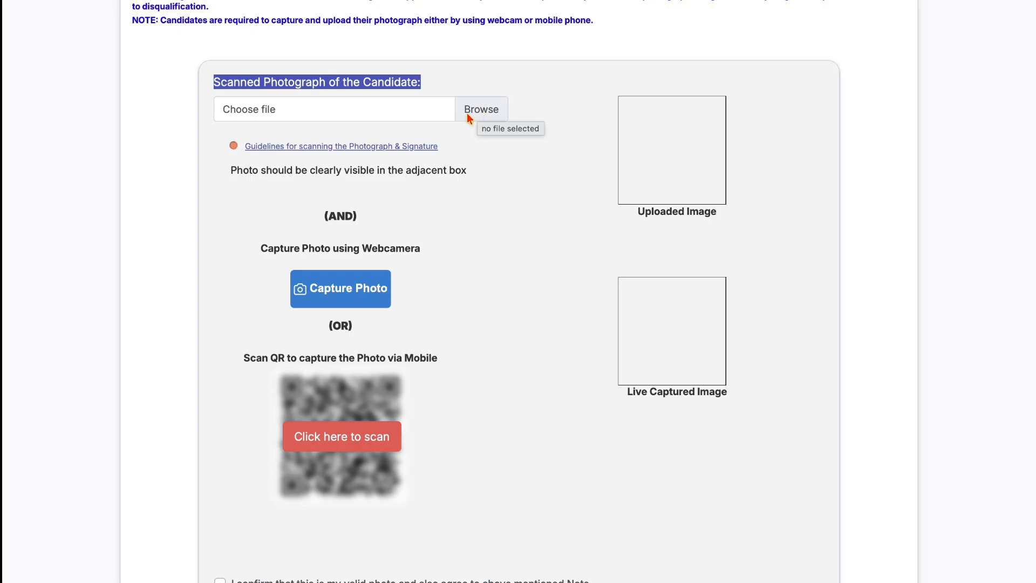
left_click(313, 146)
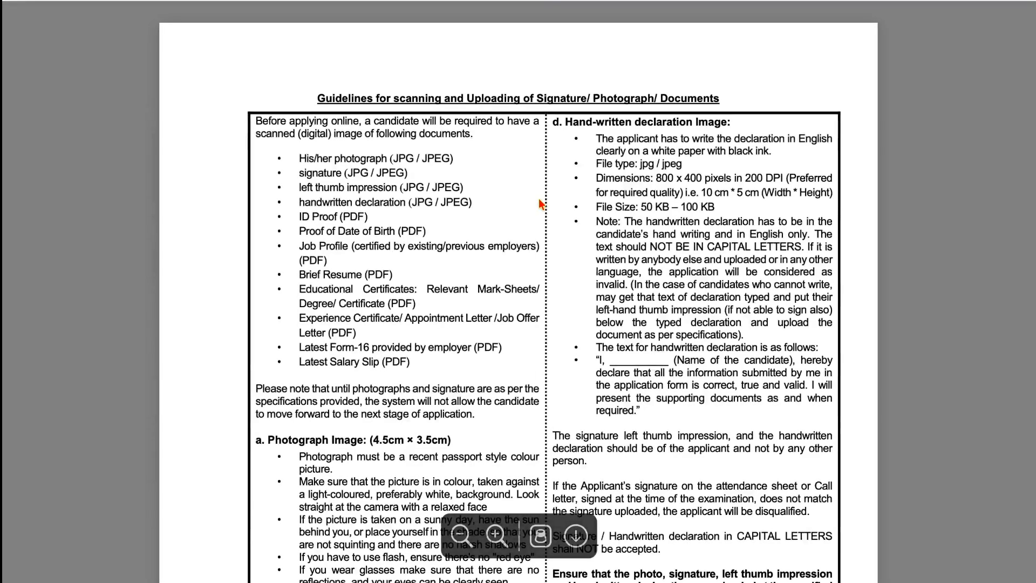
scroll(485, 203, "down", 3)
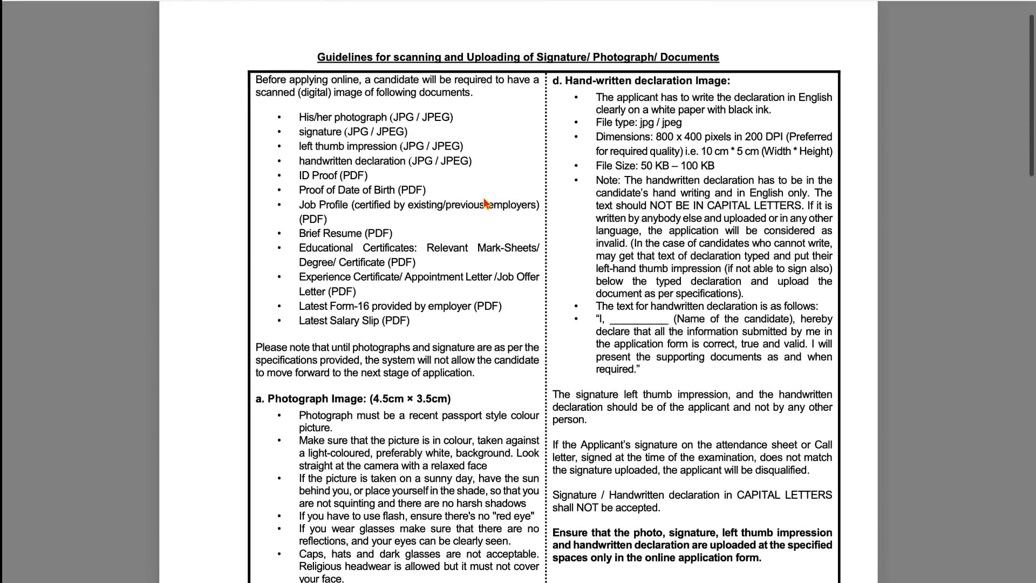
scroll(485, 203, "down", 1)
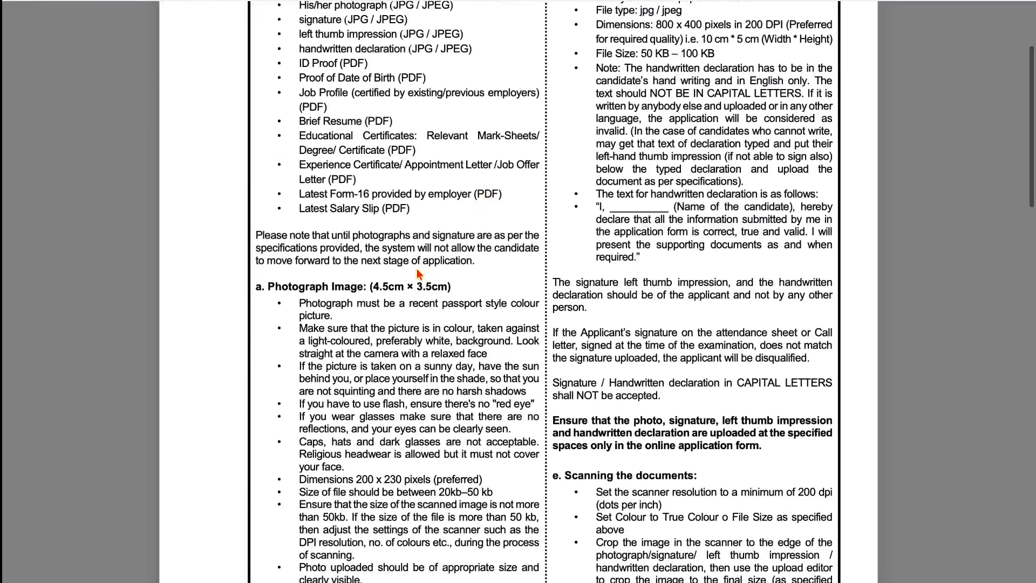
left_click_drag(372, 286, 460, 285)
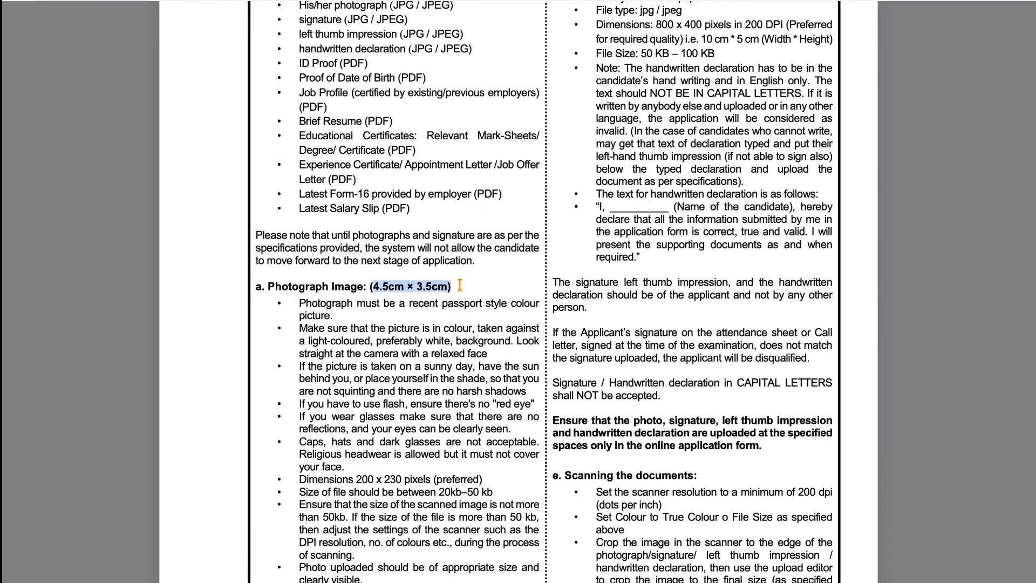
scroll(462, 290, "down", 3)
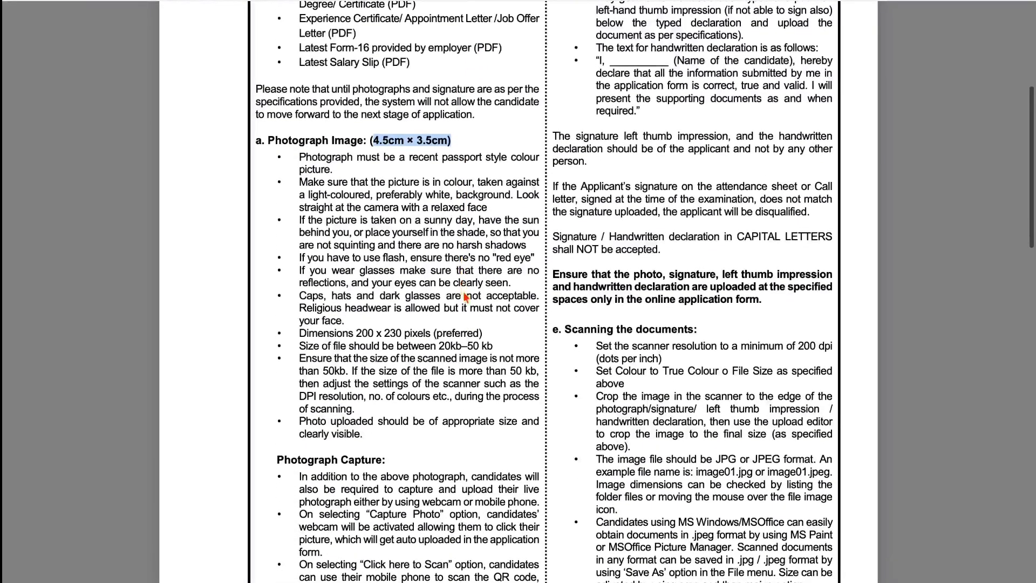
left_click_drag(438, 345, 488, 345)
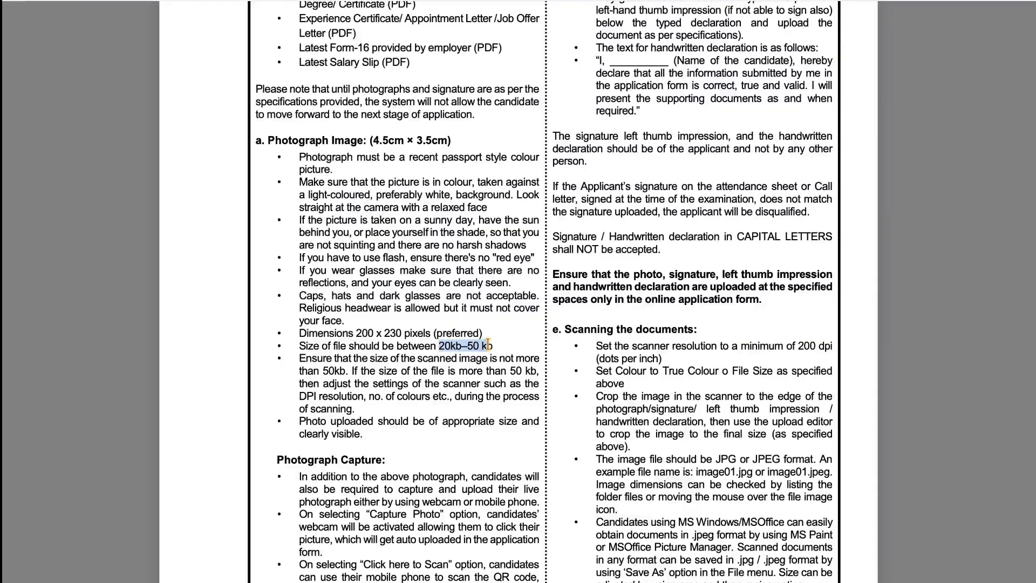
scroll(488, 343, "down", 4)
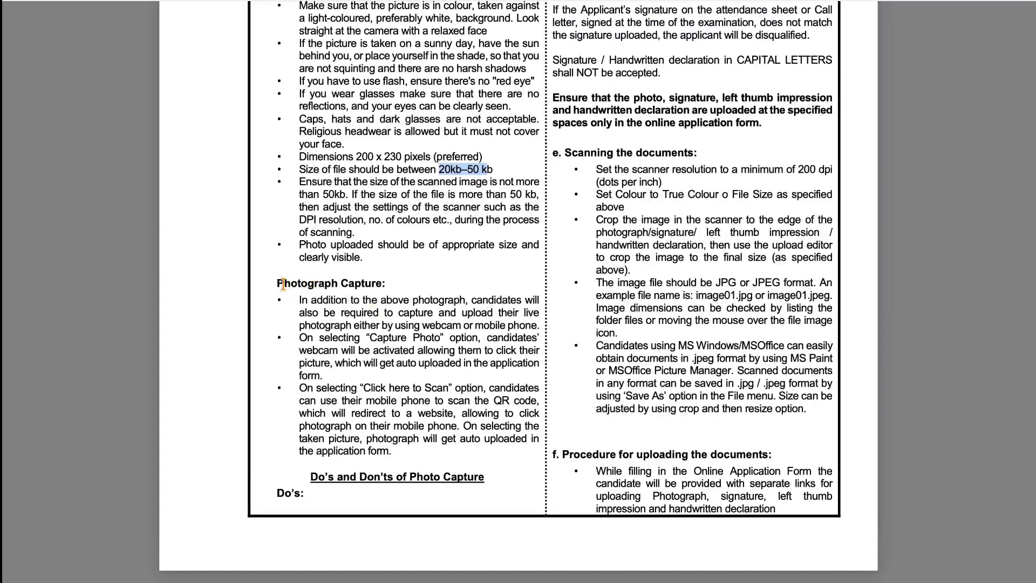
left_click_drag(283, 285, 386, 274)
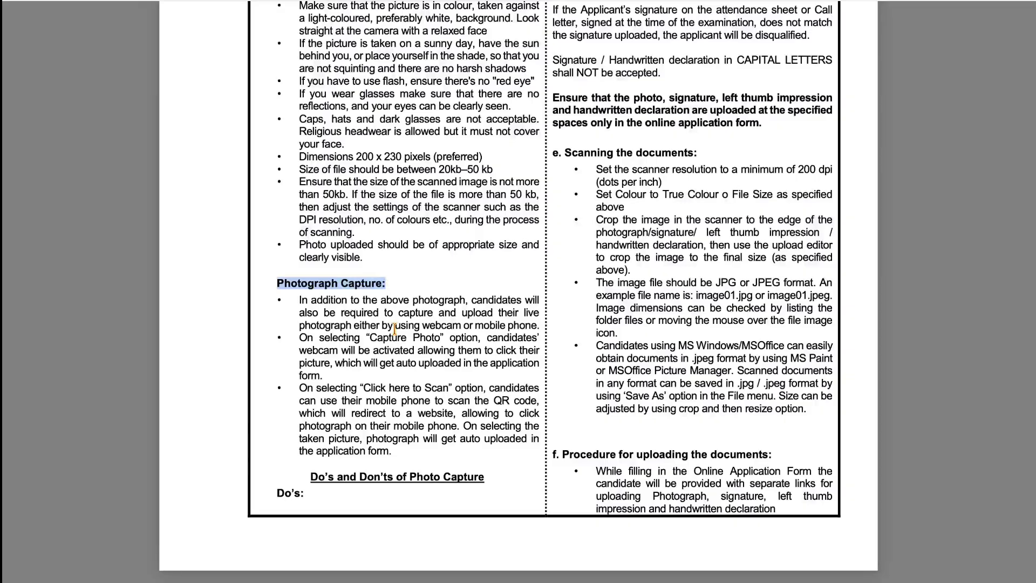
scroll(394, 328, "up", 5)
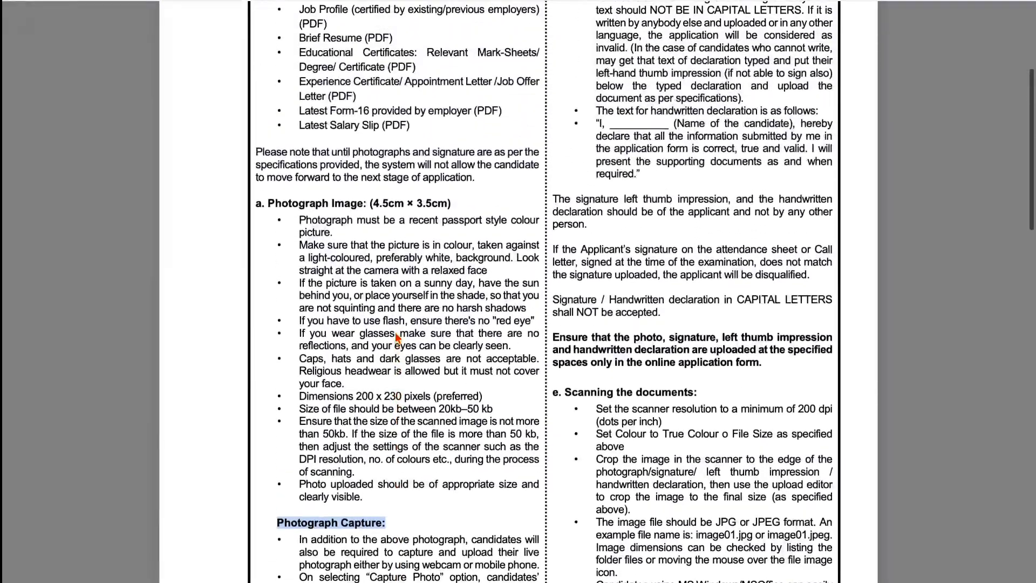
scroll(397, 336, "up", 5)
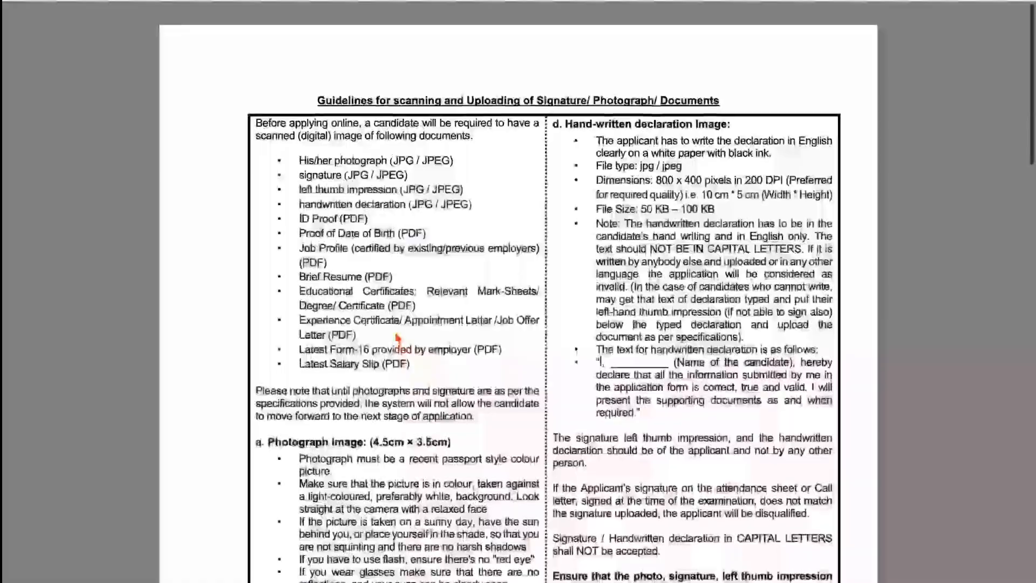
scroll(396, 337, "down", 7)
scroll(397, 338, "up", 6)
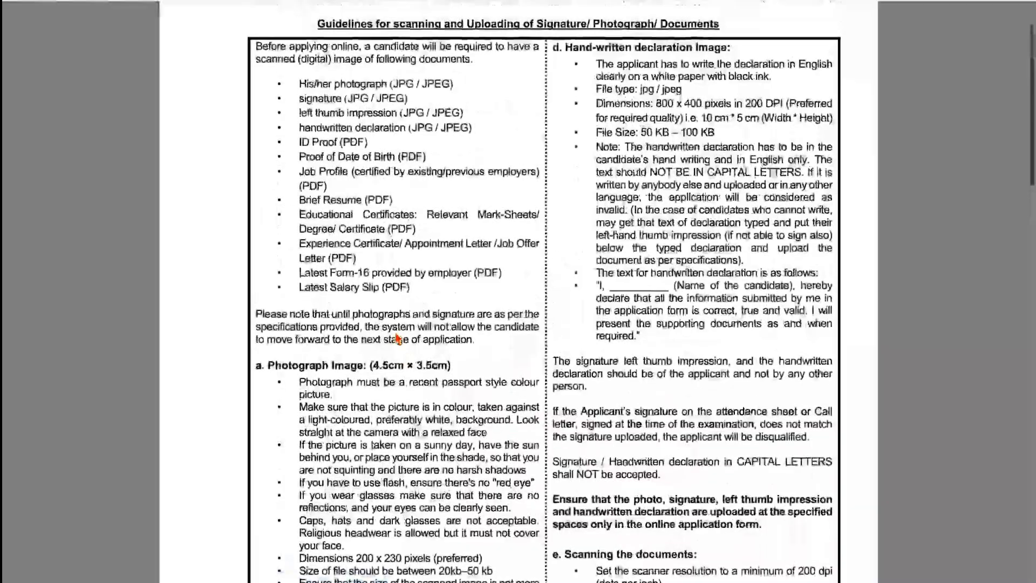
scroll(396, 338, "down", 1)
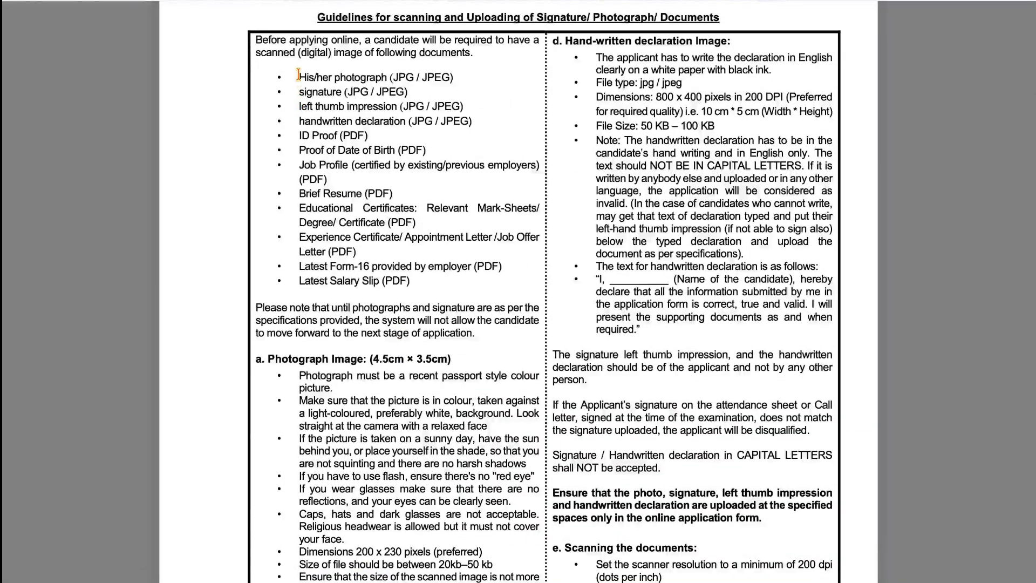
left_click_drag(299, 75, 419, 289)
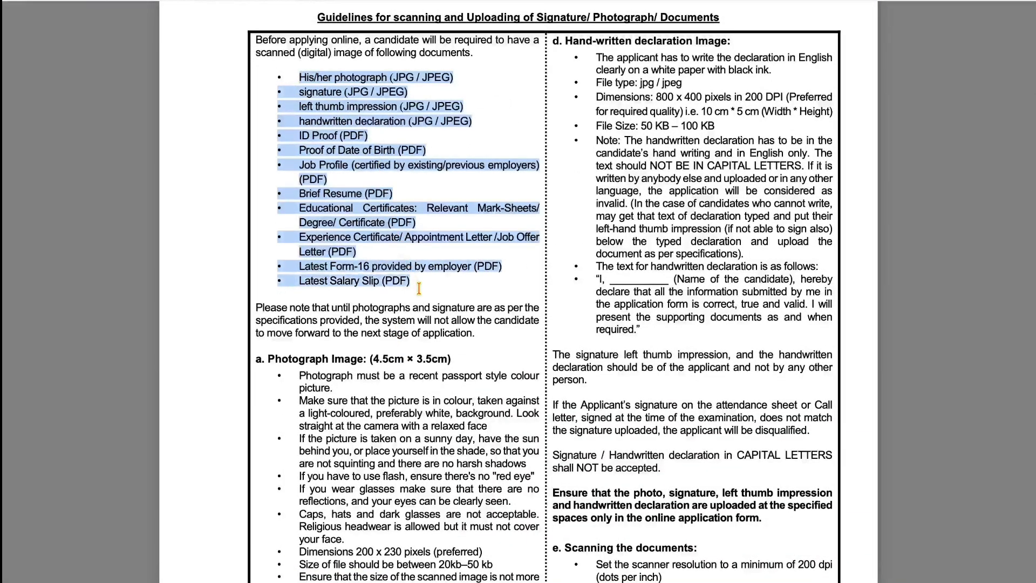
scroll(419, 289, "down", 10)
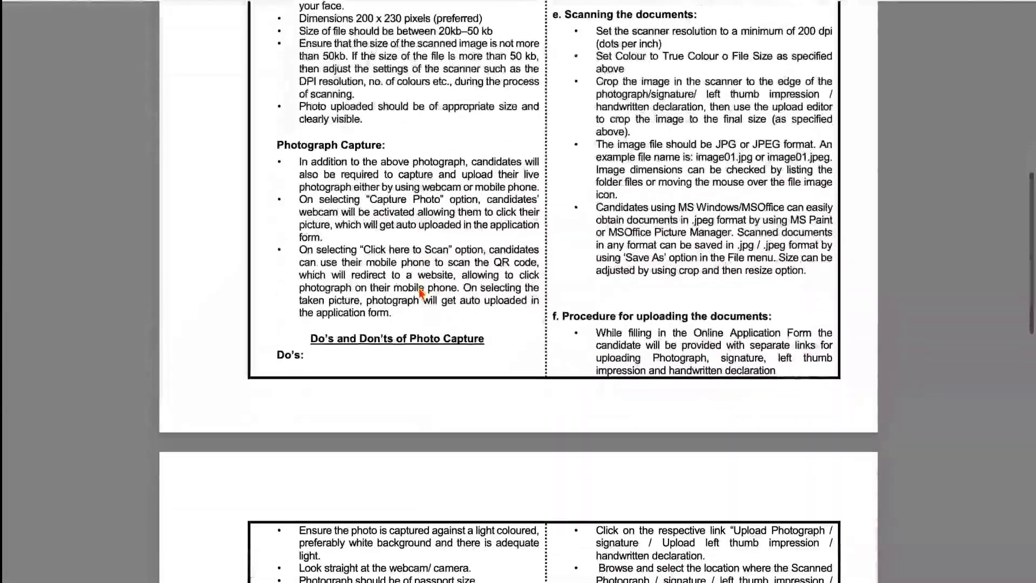
scroll(420, 291, "down", 6)
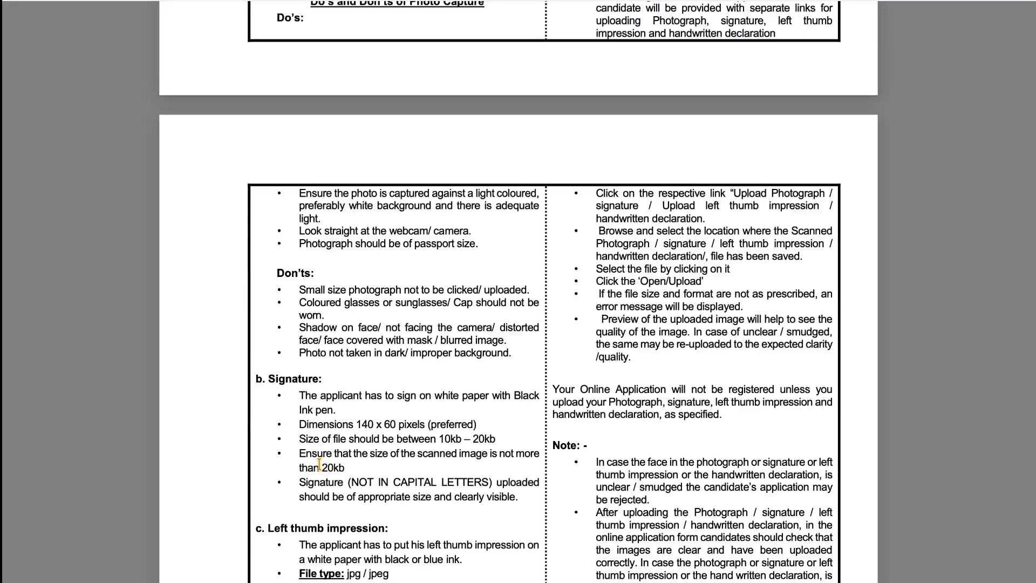
left_click_drag(319, 464, 332, 464)
left_click_drag(357, 424, 496, 438)
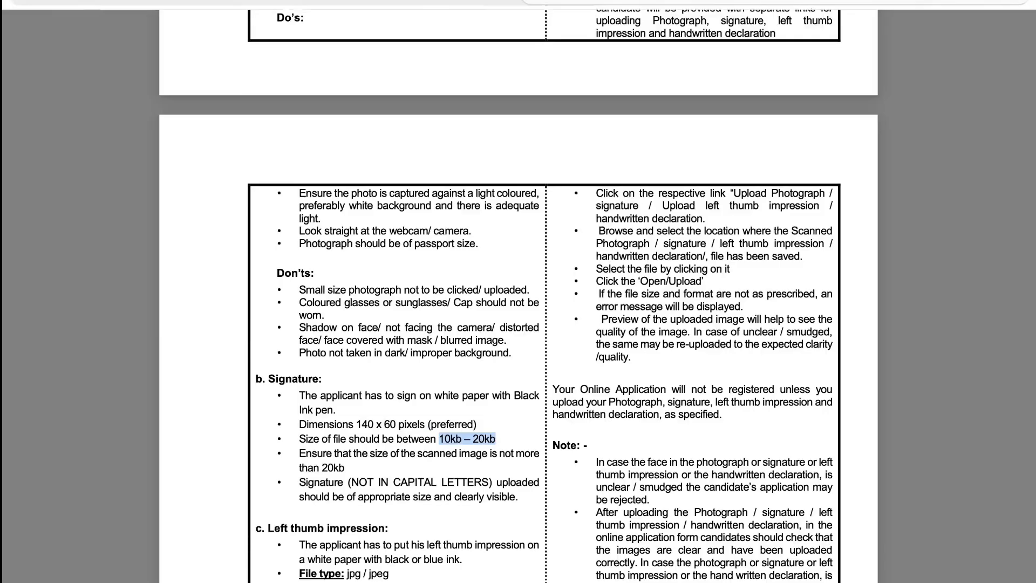
- Back on the application form, upload image.jpg from Downloads as the candidate's photograph
left_click(257, 4)
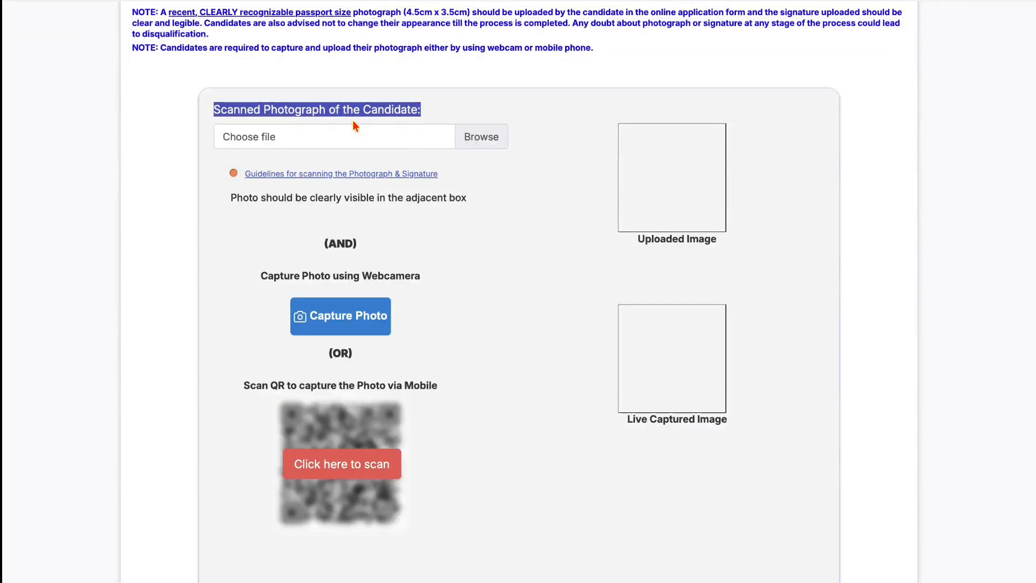
left_click(464, 144)
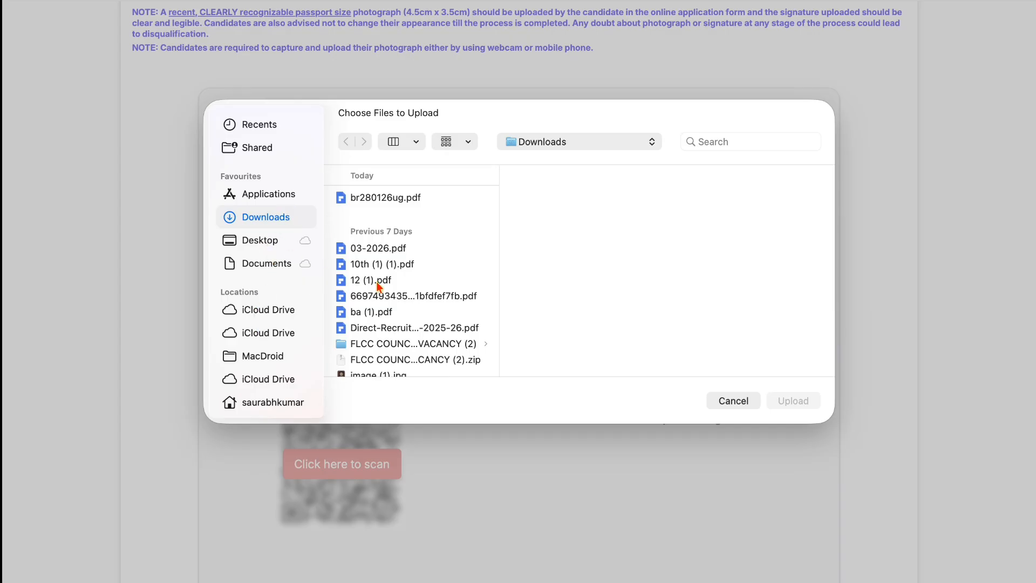
scroll(380, 280, "down", 10)
scroll(379, 286, "down", 20)
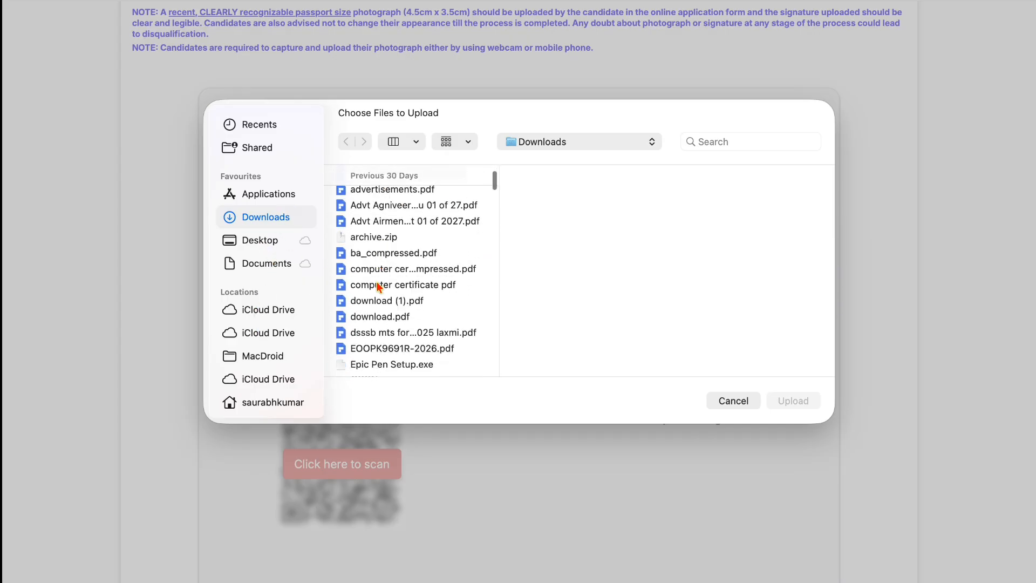
left_click(382, 240)
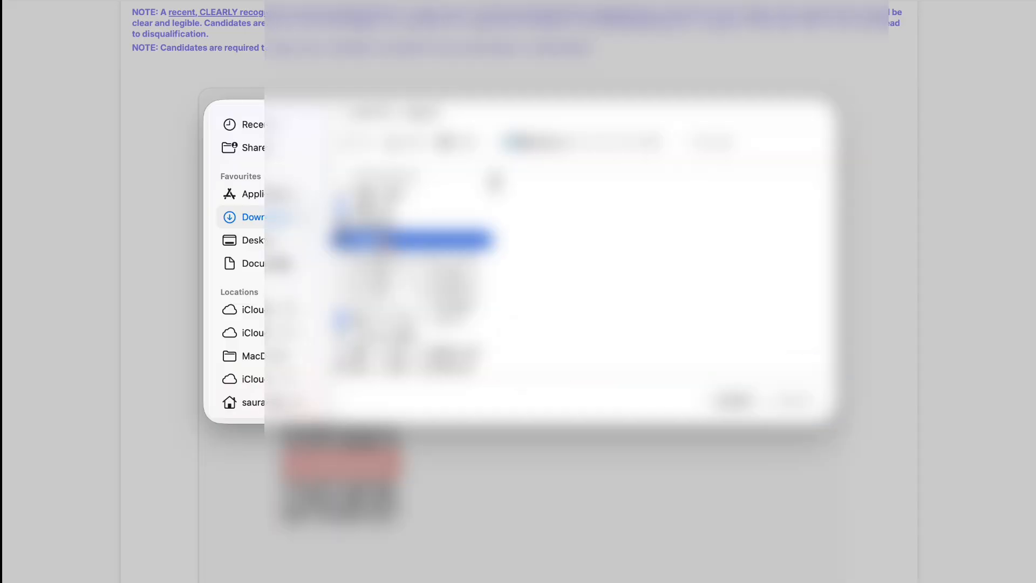
left_click(794, 399)
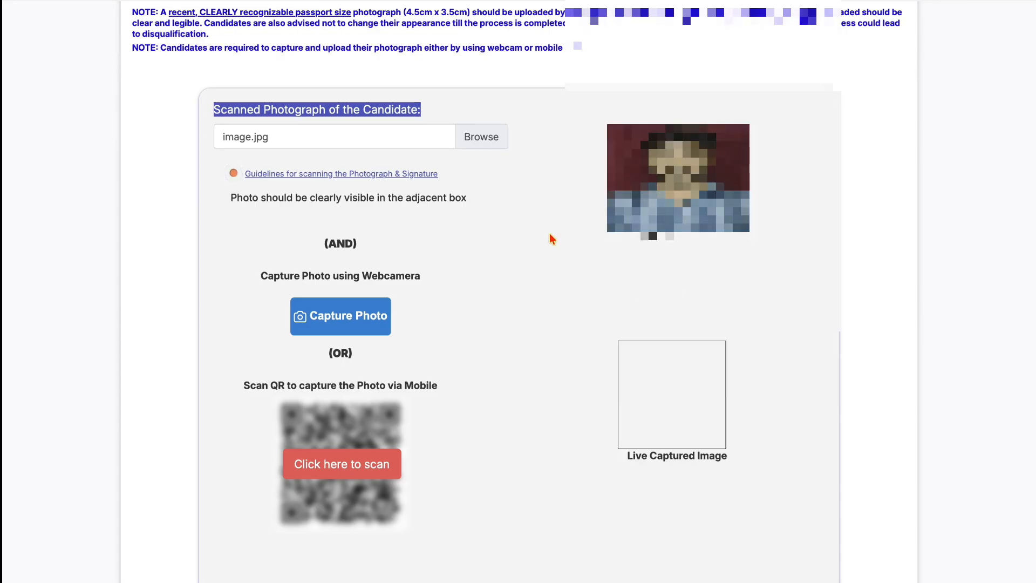
scroll(551, 238, "down", 4)
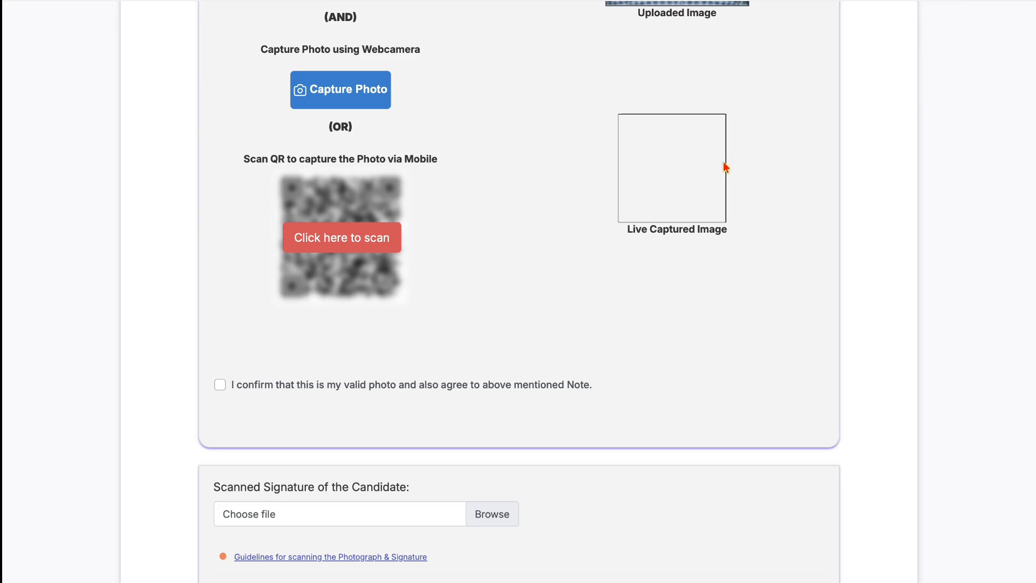
- Allow camera access, take a live webcam snapshot of the candidate and save it
left_click(360, 105)
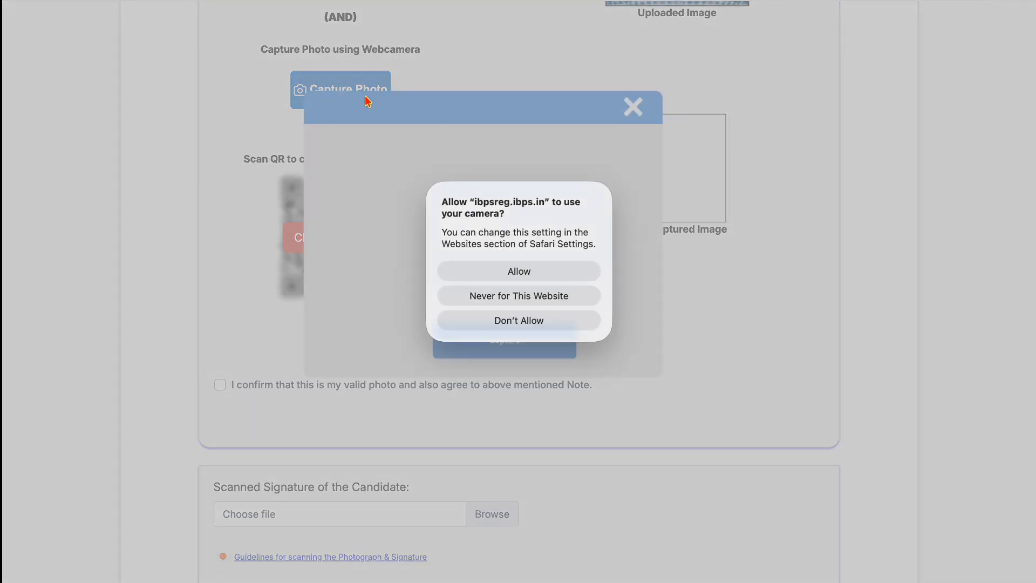
left_click(500, 273)
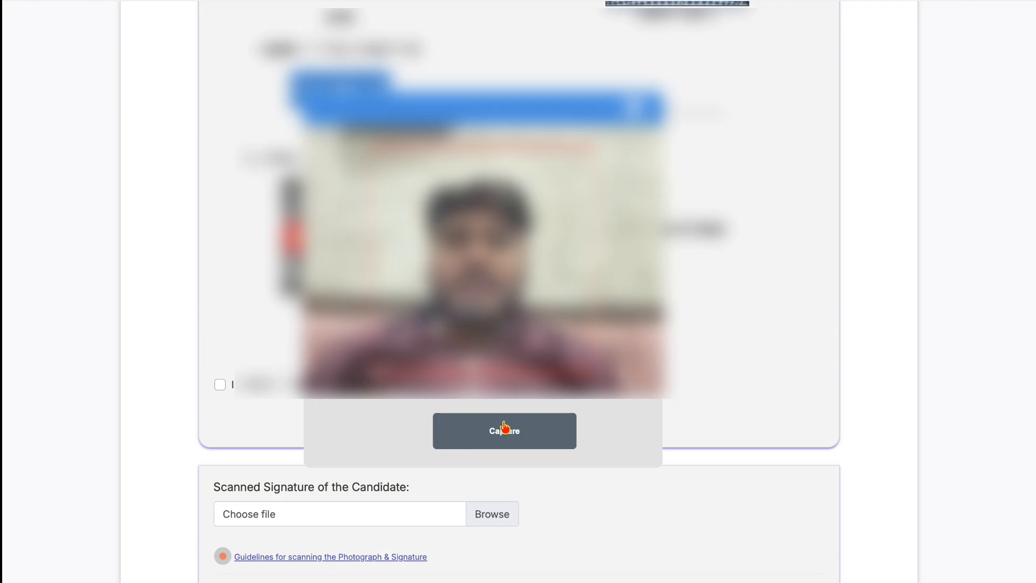
left_click(507, 430)
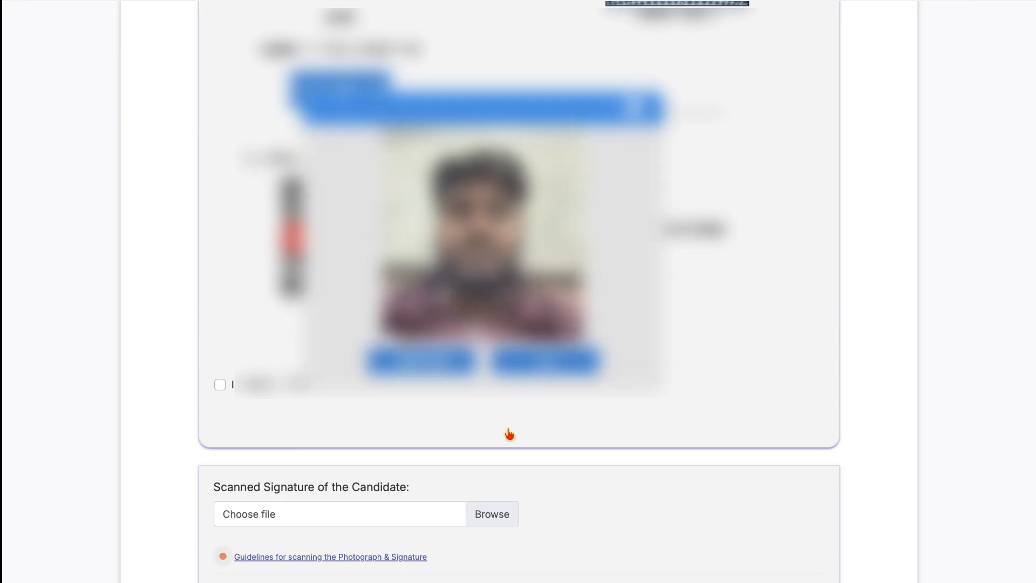
left_click(521, 367)
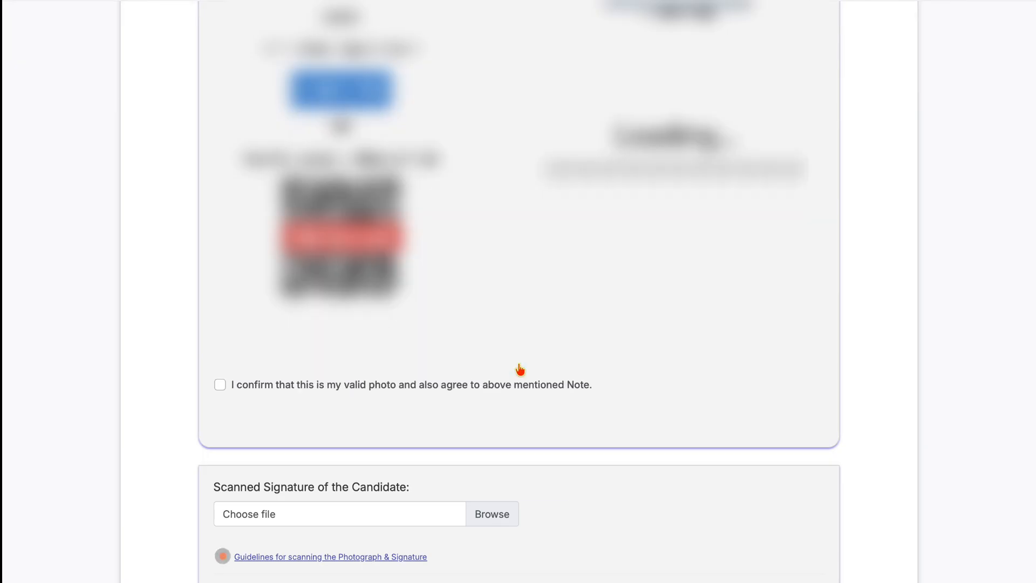
scroll(520, 370, "down", 2)
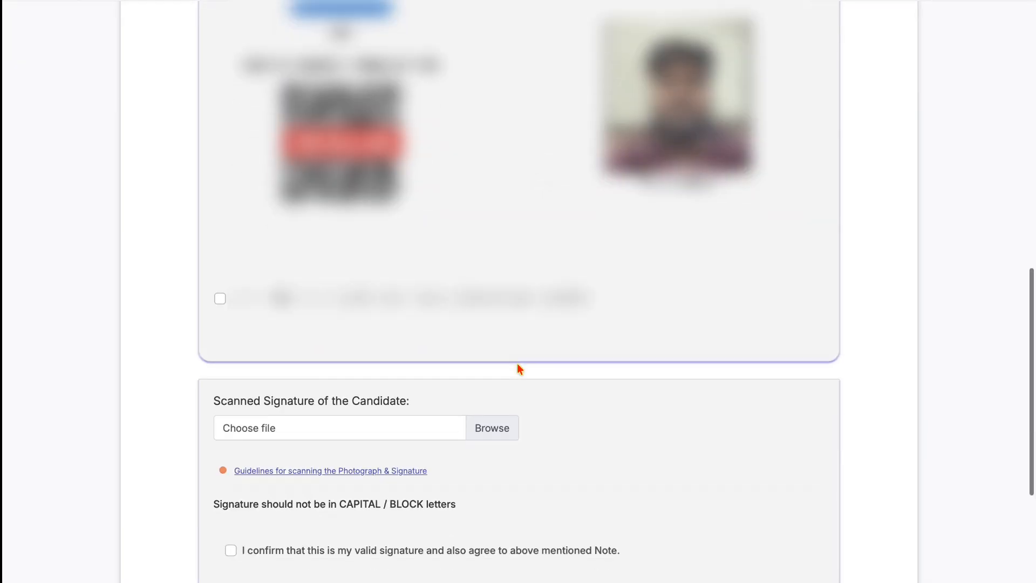
scroll(517, 369, "down", 3)
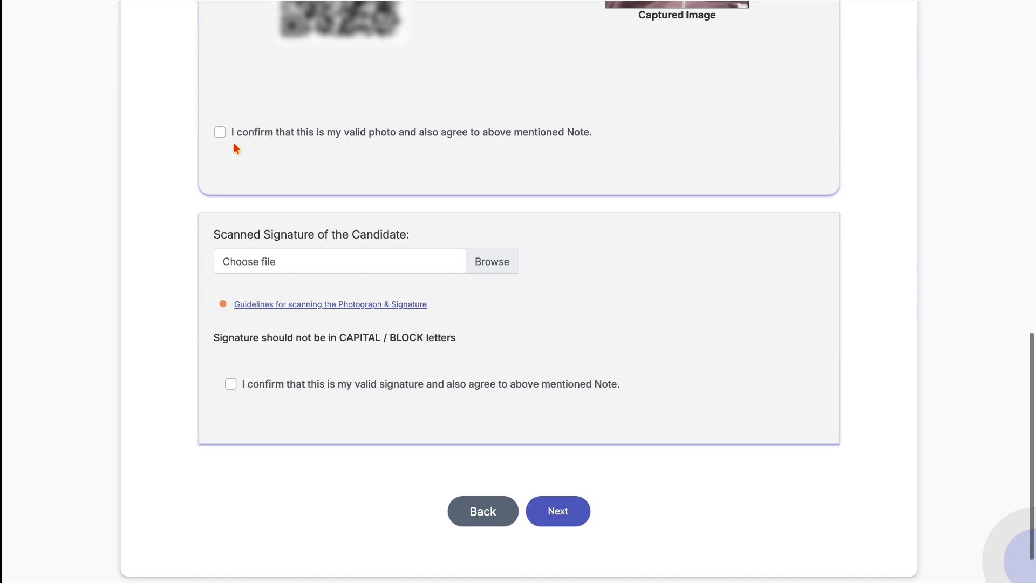
- Tick the photo-validity and signature declaration checkboxes, then proceed with Next
left_click(220, 132)
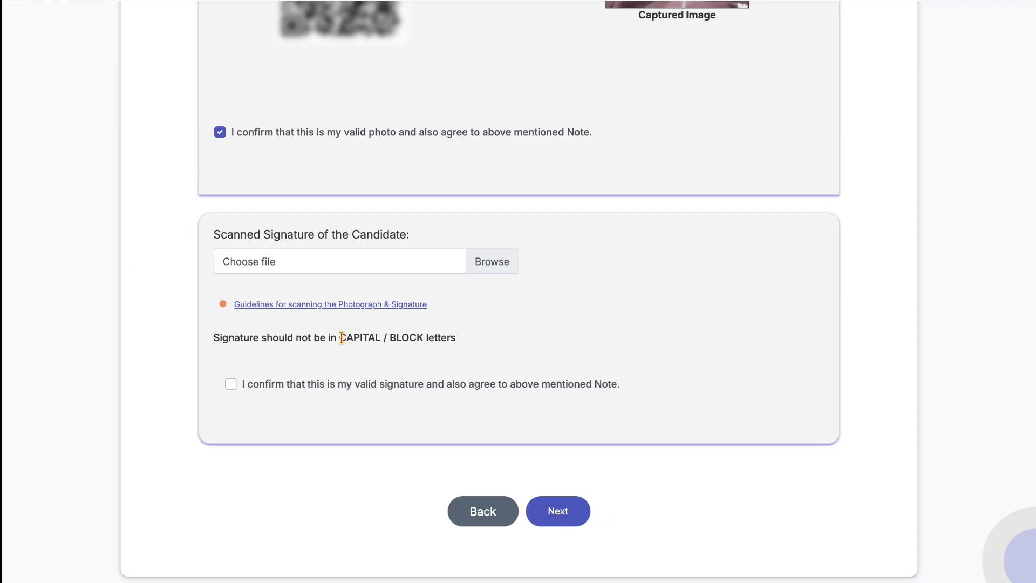
mouse_move(341, 337)
left_mouse_down()
mouse_move(446, 335)
mouse_move(214, 337)
left_mouse_up()
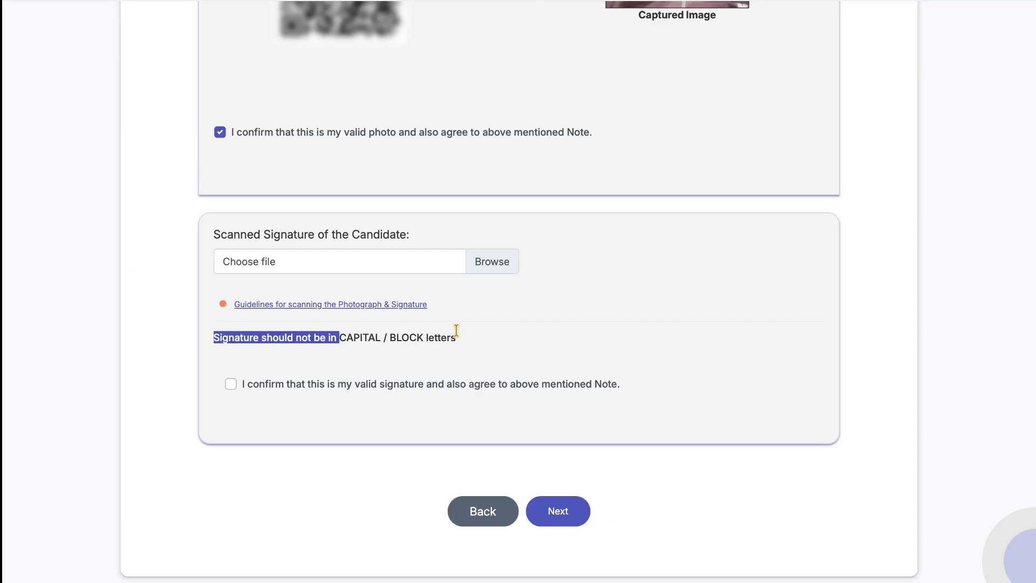
left_click_drag(456, 330, 451, 337)
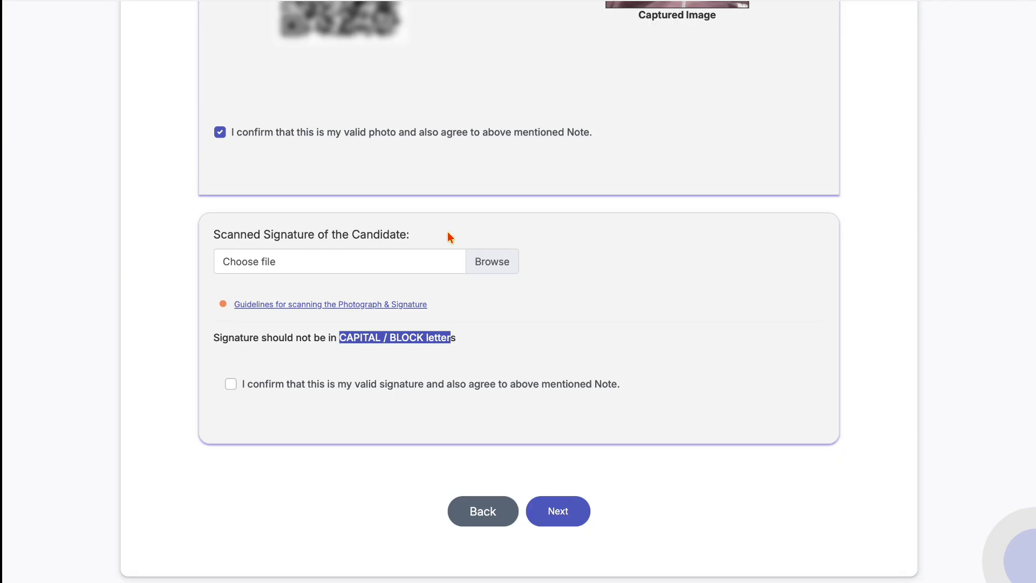
left_click(230, 385)
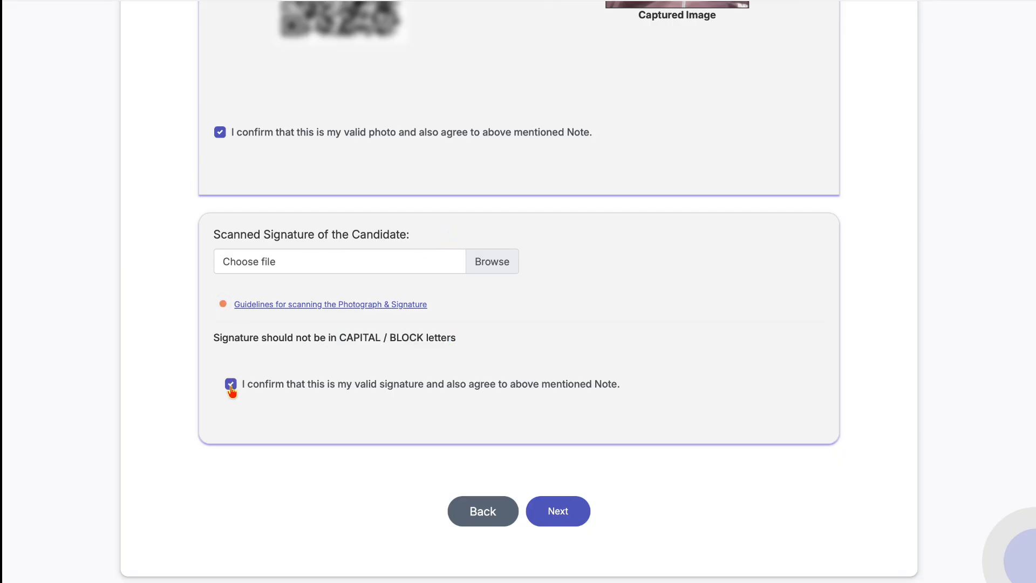
left_click(555, 512)
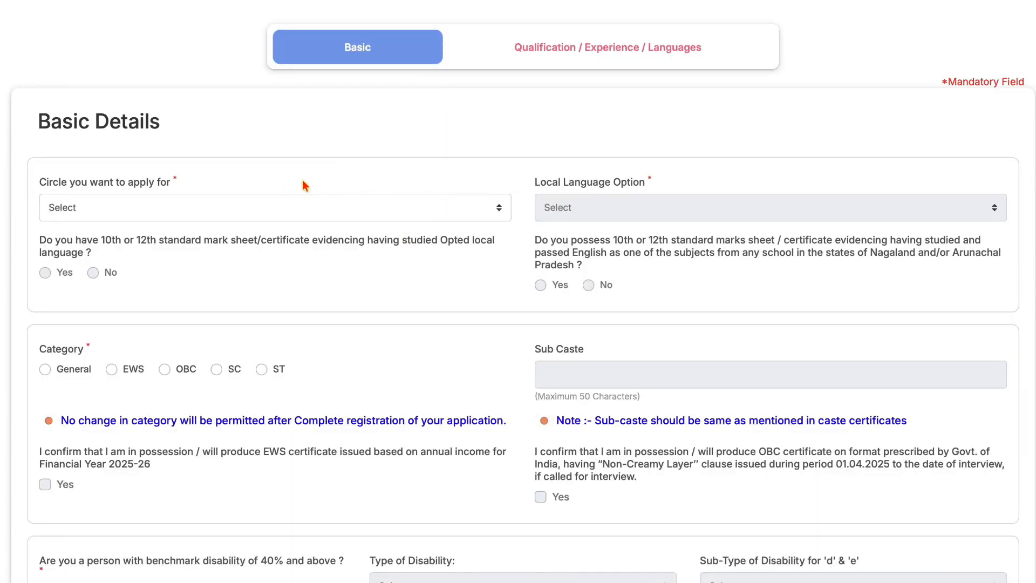
- Choose the Lucknow circle and Hindi local language, answering Yes to studying Hindi in 10th/12th
left_click(177, 206)
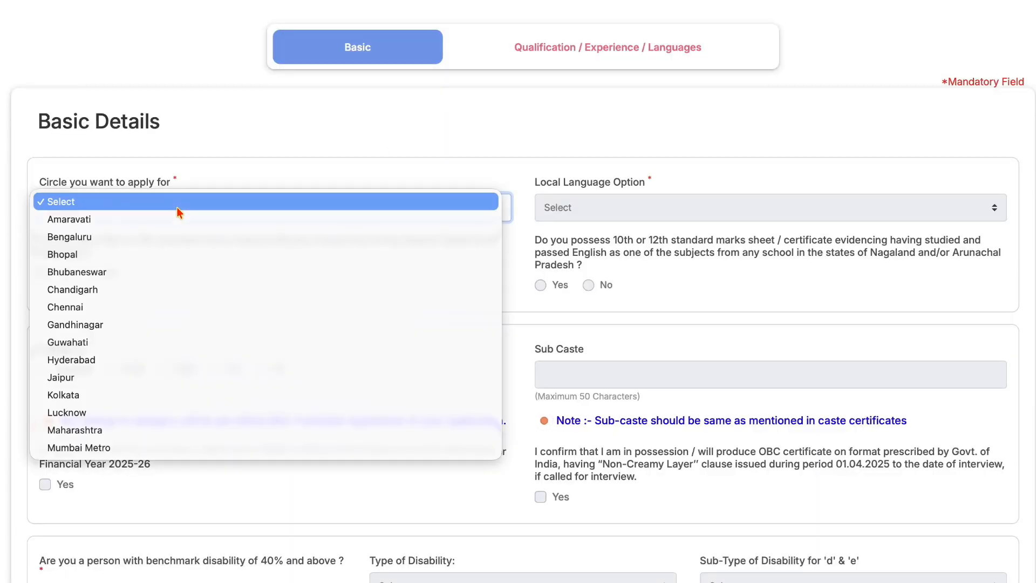
left_click(121, 413)
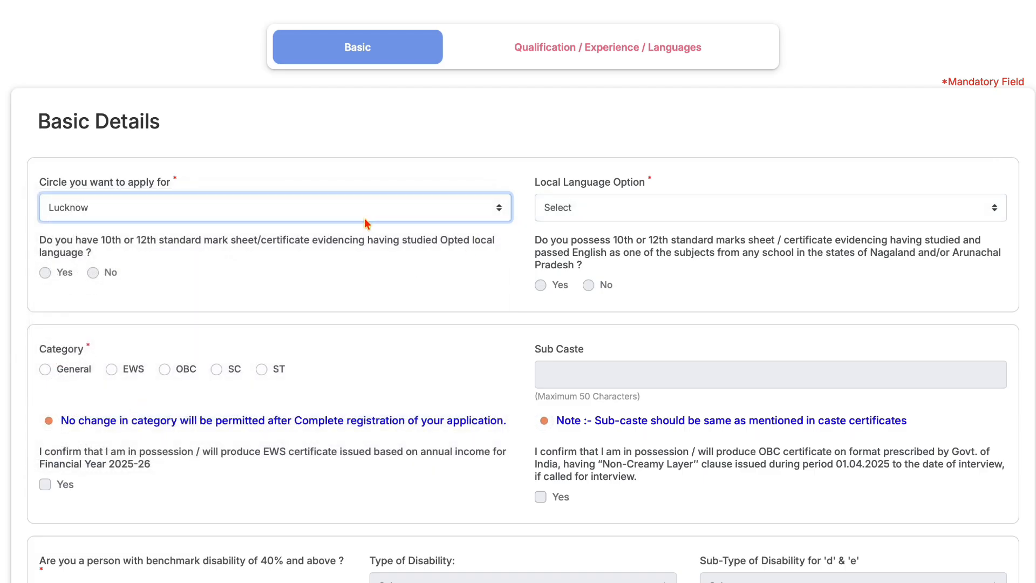
left_click(563, 216)
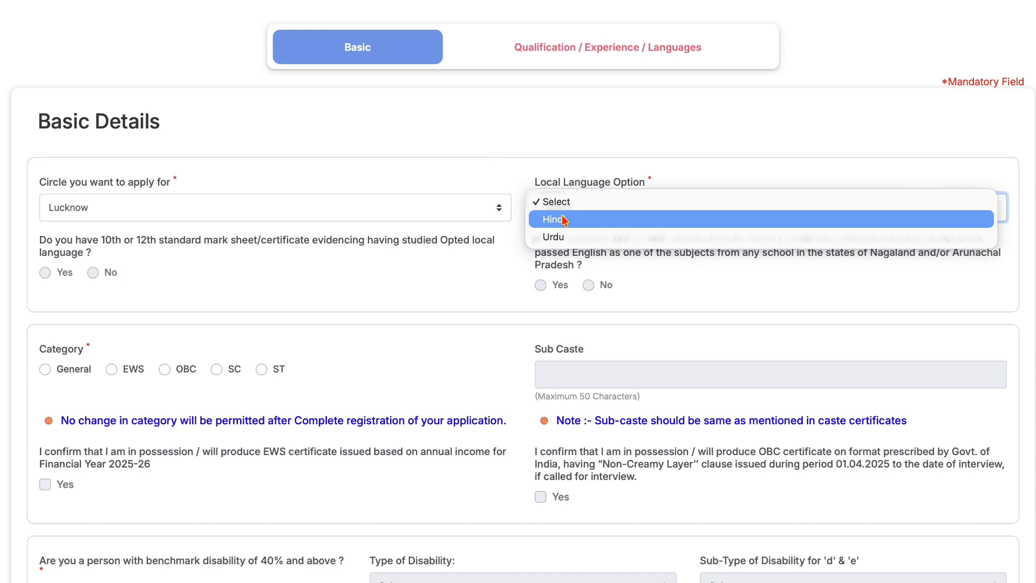
left_click(563, 220)
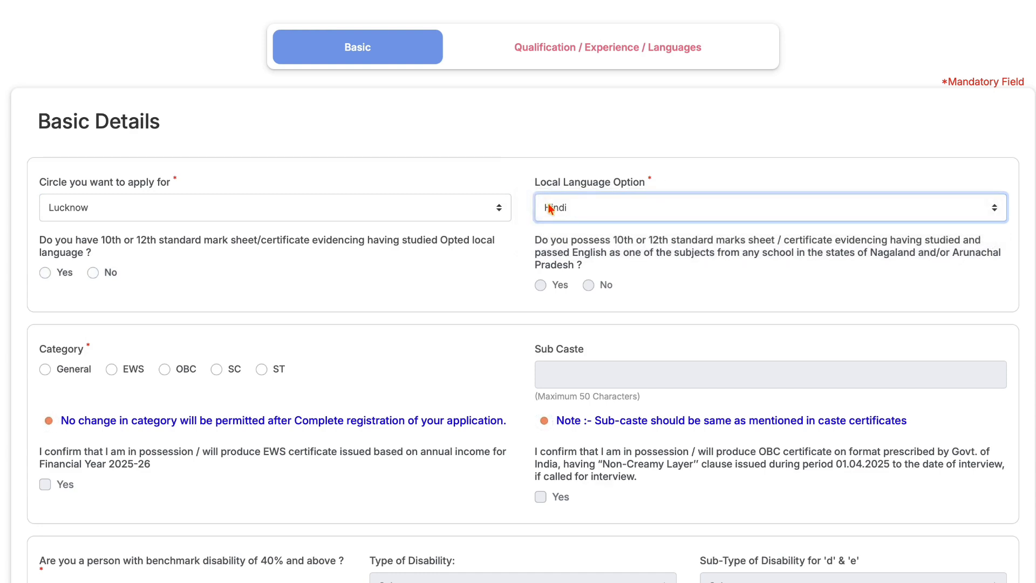
left_click(130, 238)
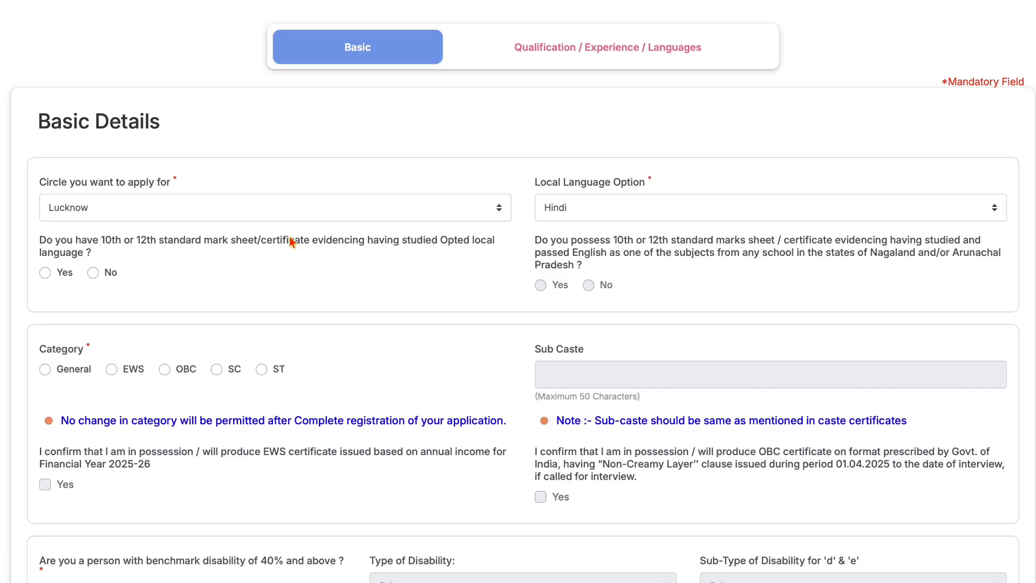
left_click(45, 272)
scroll(360, 299, "down", 2)
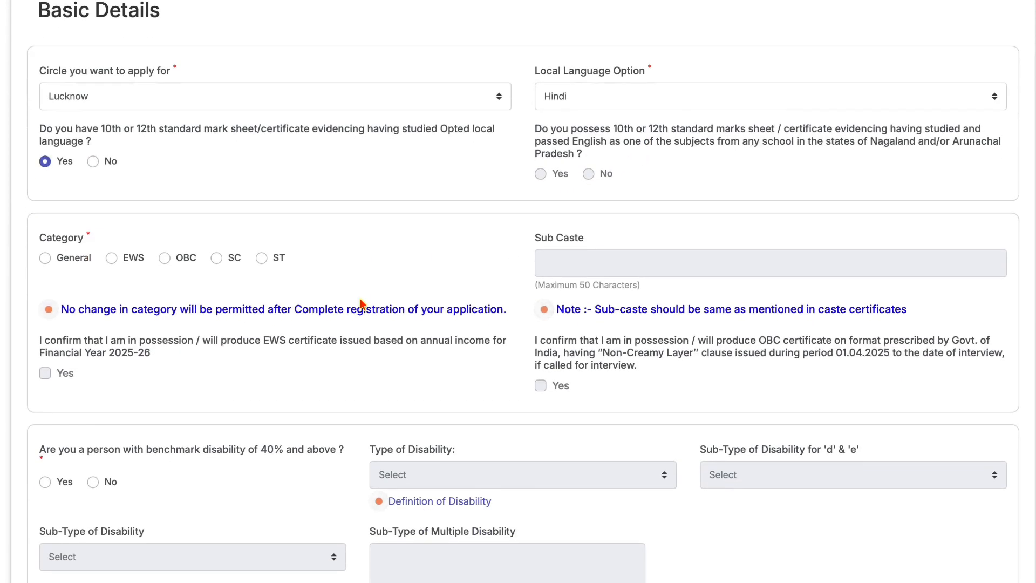
- Select the OBC category, dismiss the guidance notice, and tick Yes for the Non-Creamy Layer certificate
left_click(163, 260)
left_click(654, 429)
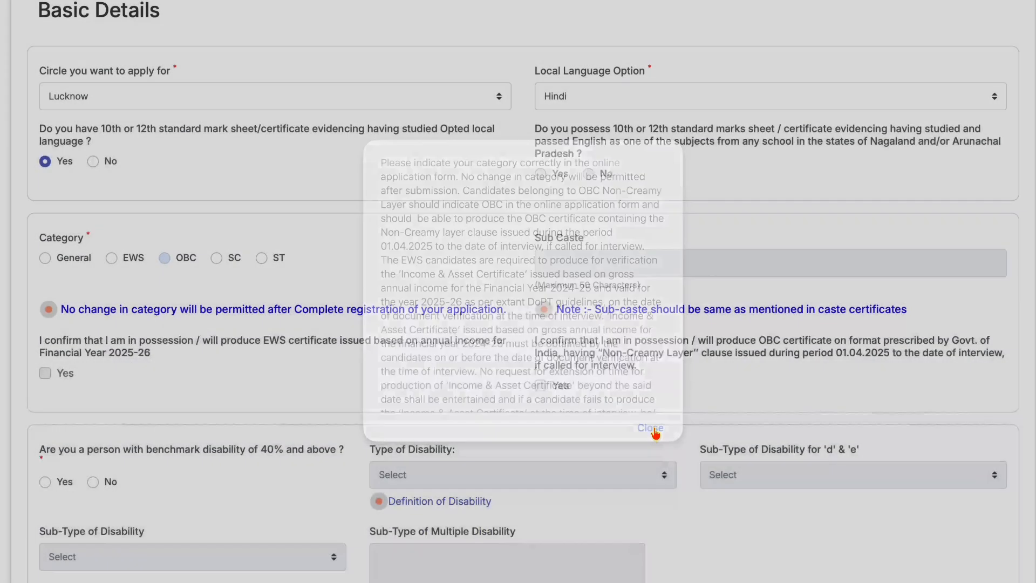
scroll(492, 282, "down", 1)
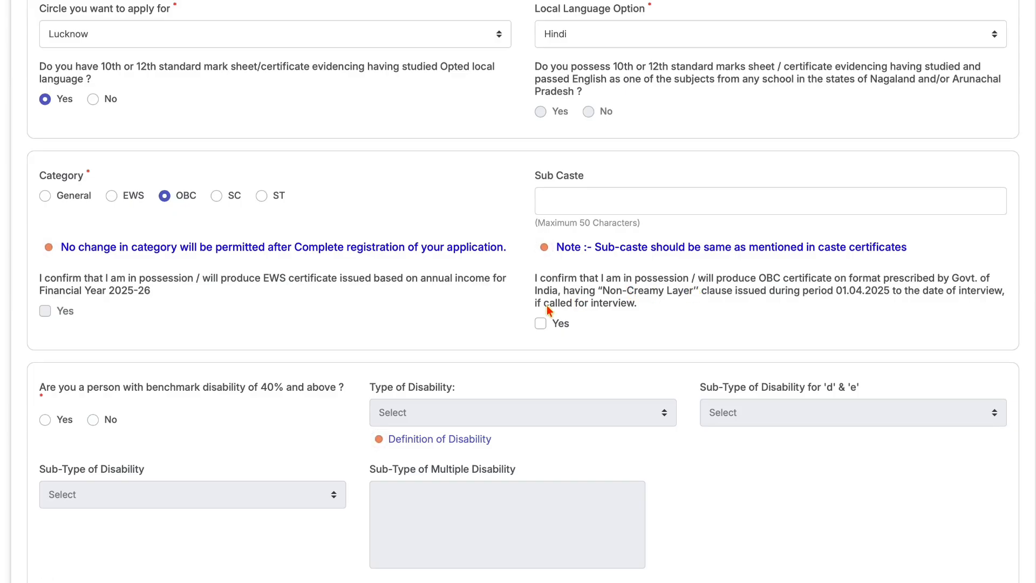
left_click(540, 324)
scroll(539, 323, "down", 4)
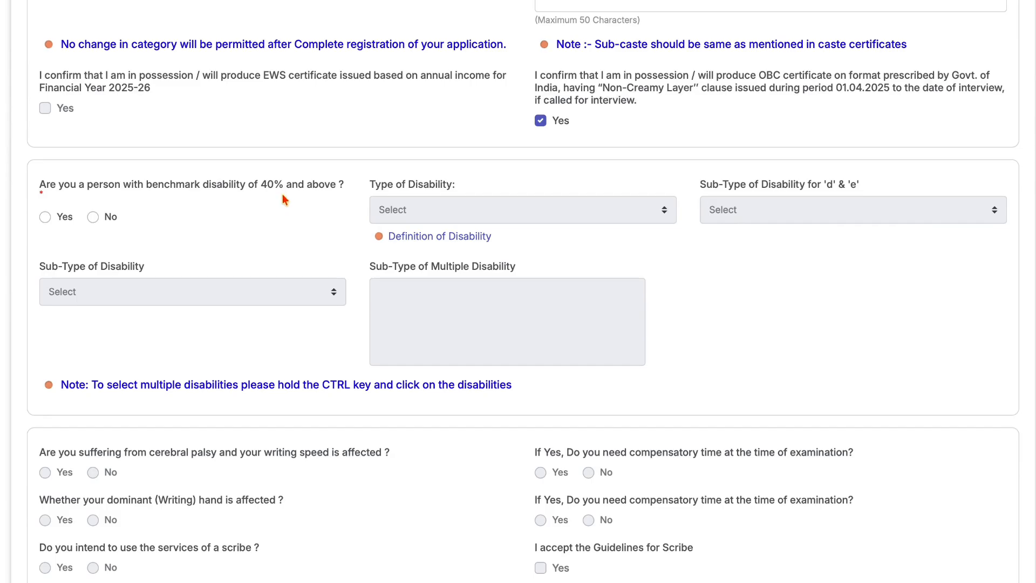
- Answer No to the 40% benchmark disability question and No to the writing-difficulty question
left_click(45, 218)
left_click(438, 208)
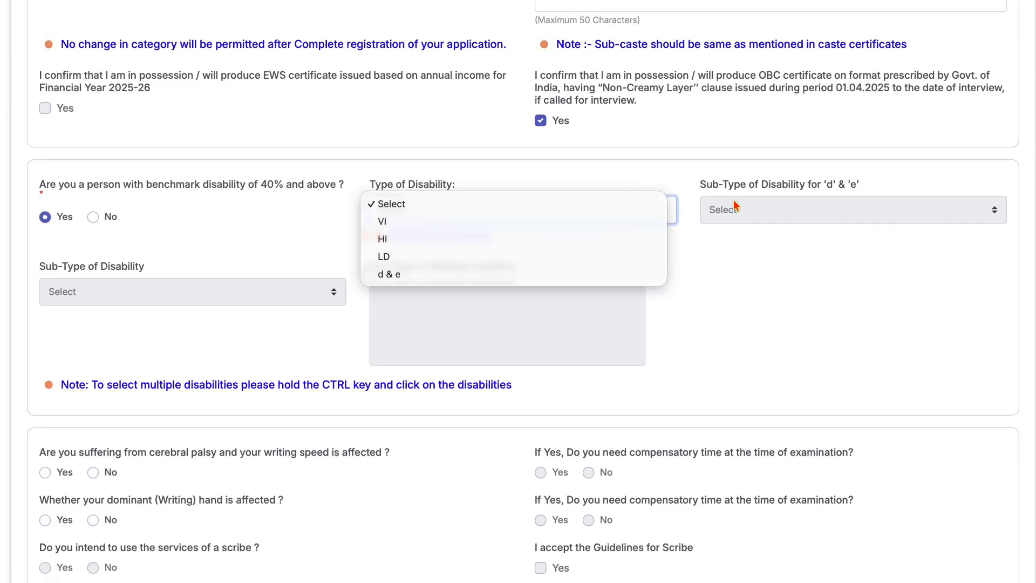
left_click(200, 244)
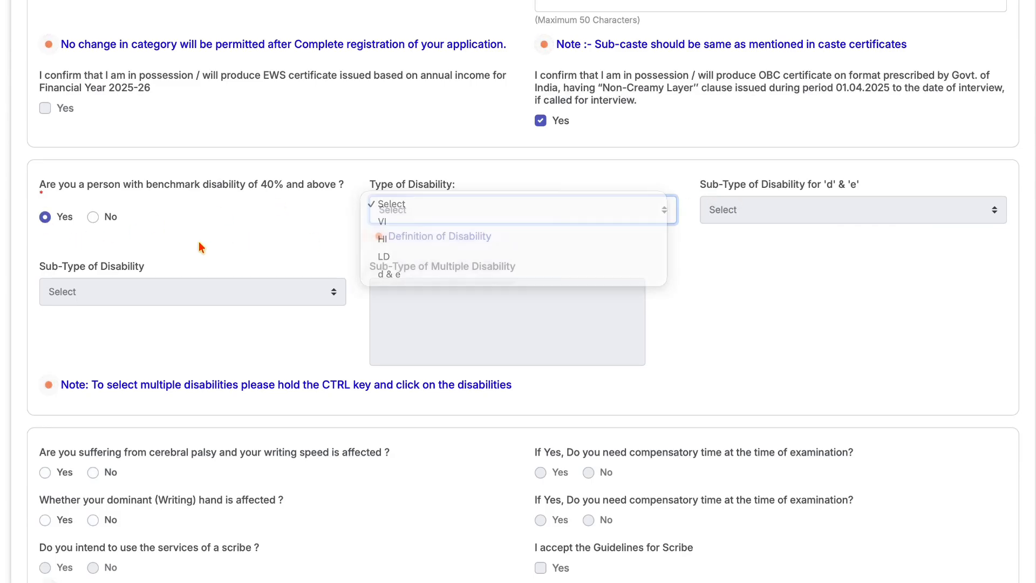
left_click(93, 217)
scroll(91, 217, "down", 3)
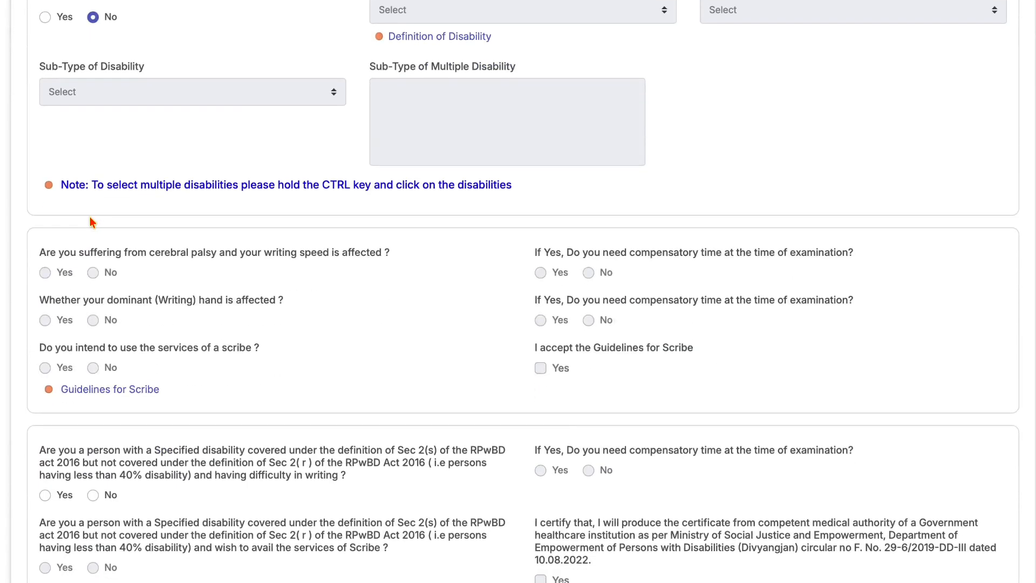
scroll(91, 218, "down", 1)
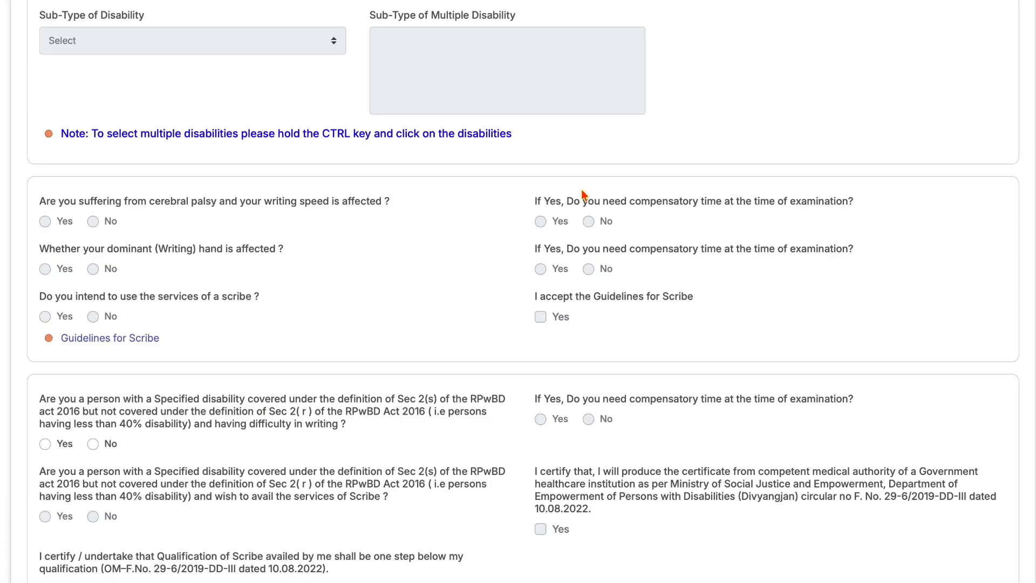
scroll(362, 199, "down", 6)
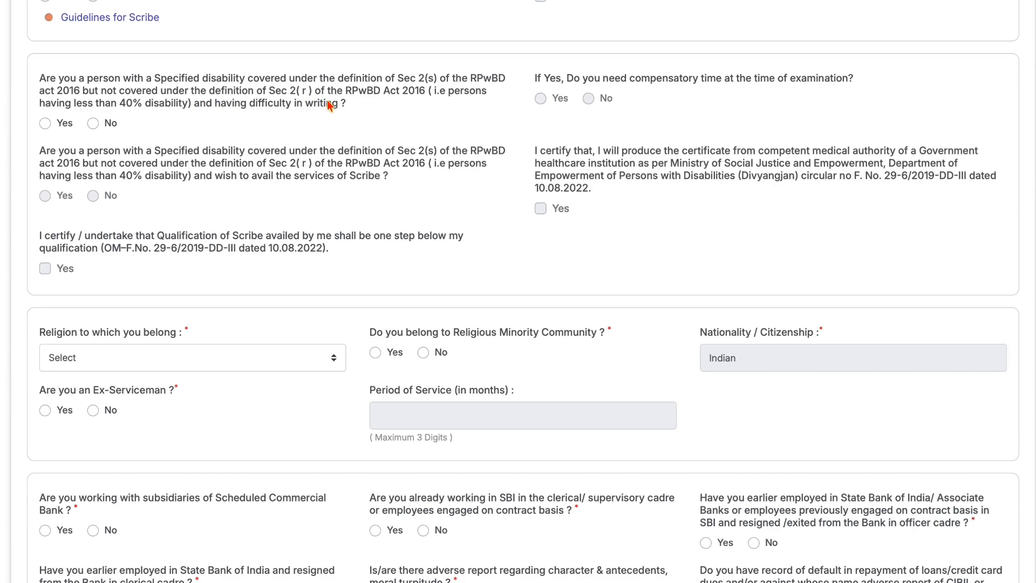
left_click(93, 123)
scroll(233, 240, "down", 4)
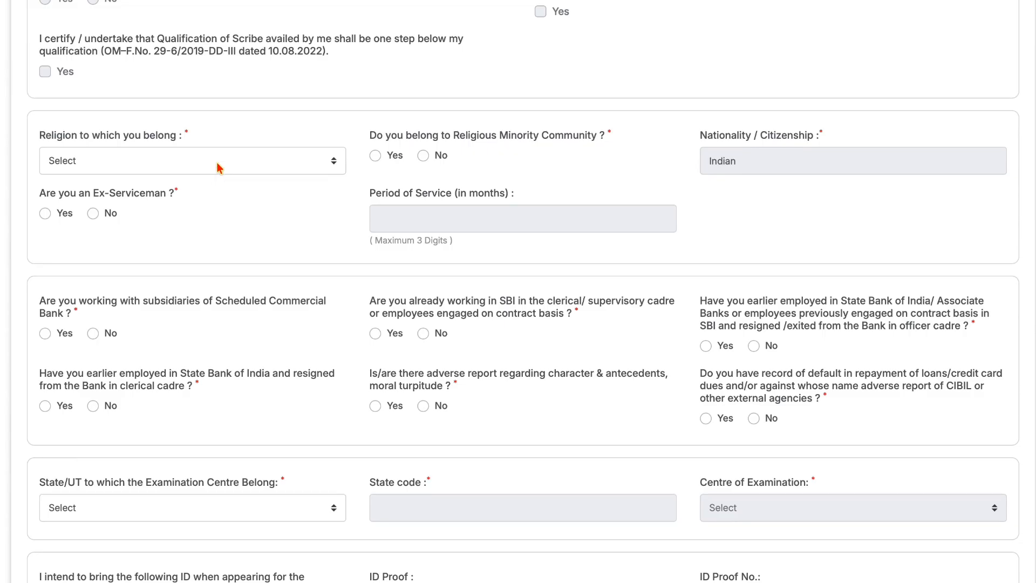
- Set religion to Hindu and answer No to the religious minority question
left_click(219, 168)
left_click(190, 208)
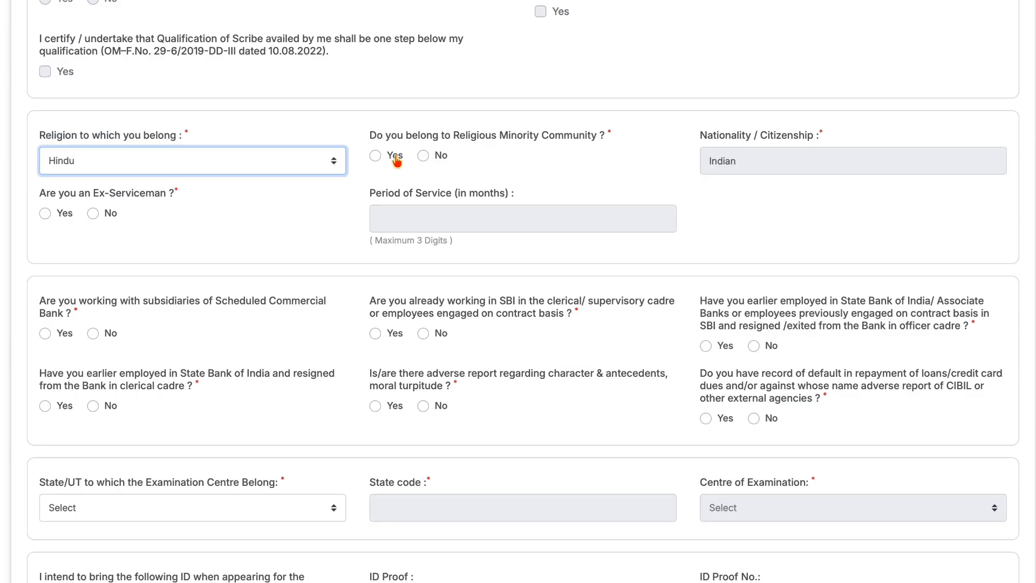
left_click(431, 158)
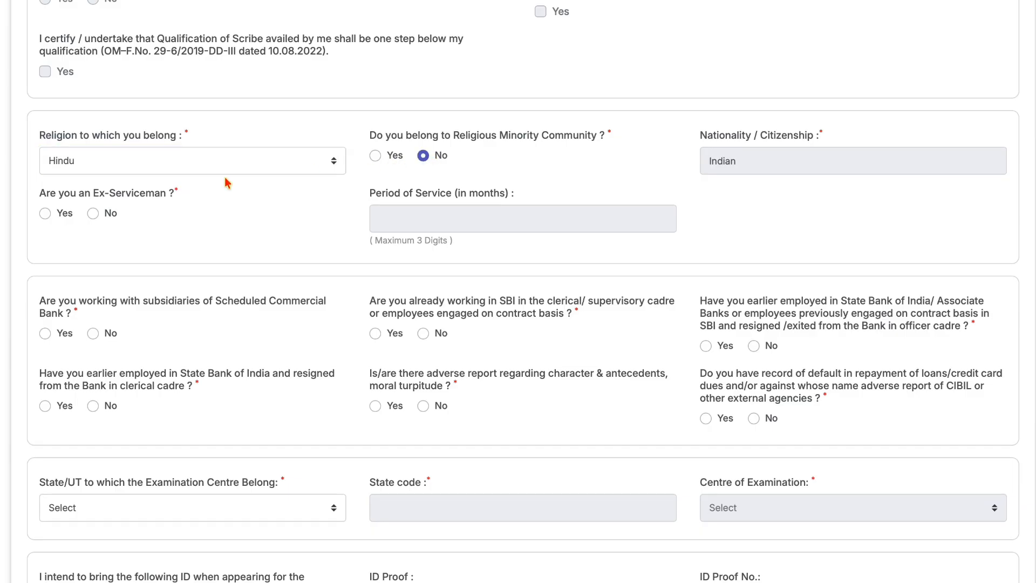
scroll(152, 217, "down", 2)
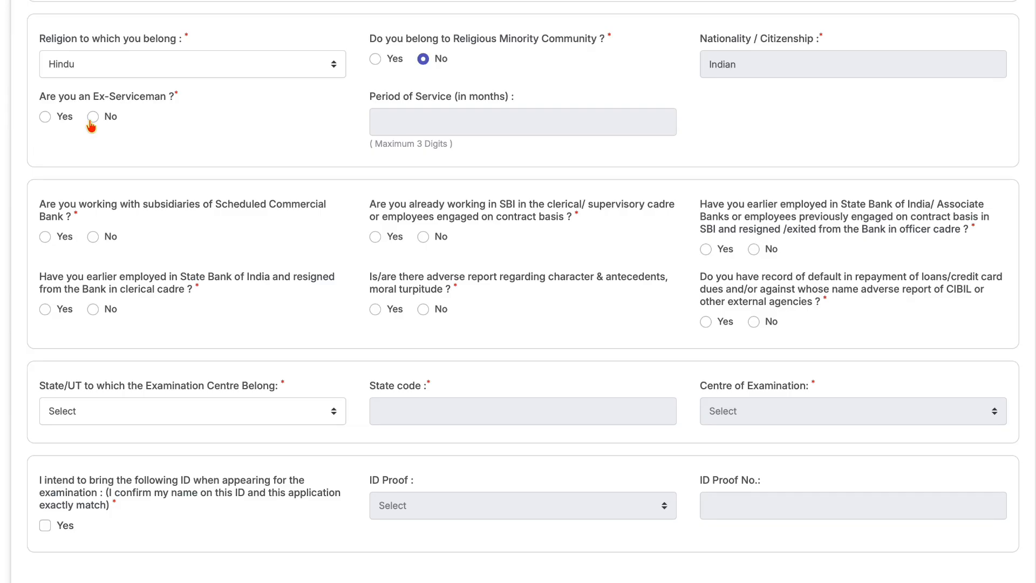
scroll(179, 187, "down", 2)
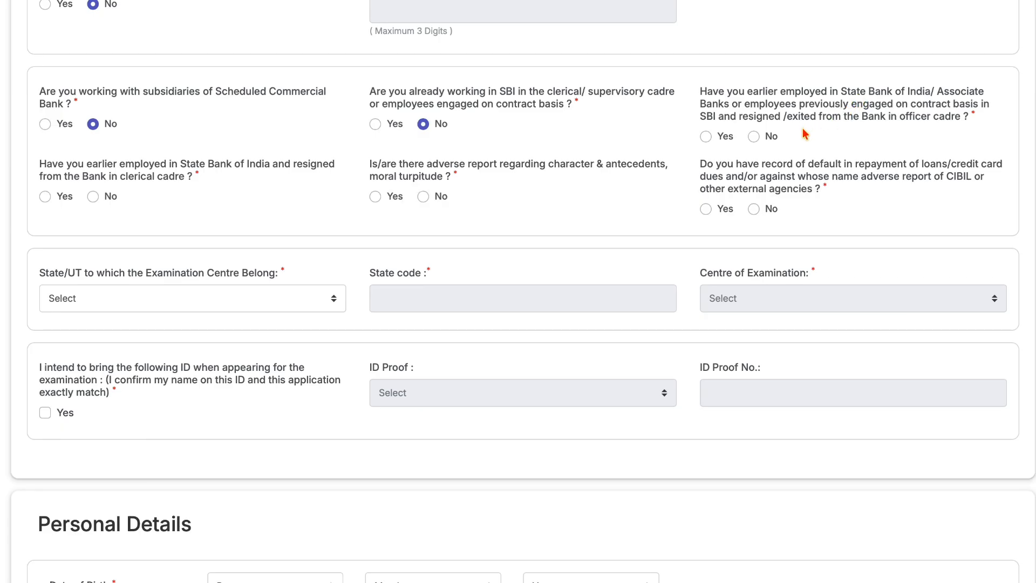
- Answer No to prior SBI officer-cadre and clerical-cadre employment and to the adverse report question
left_click(754, 136)
left_click(92, 196)
left_click(423, 196)
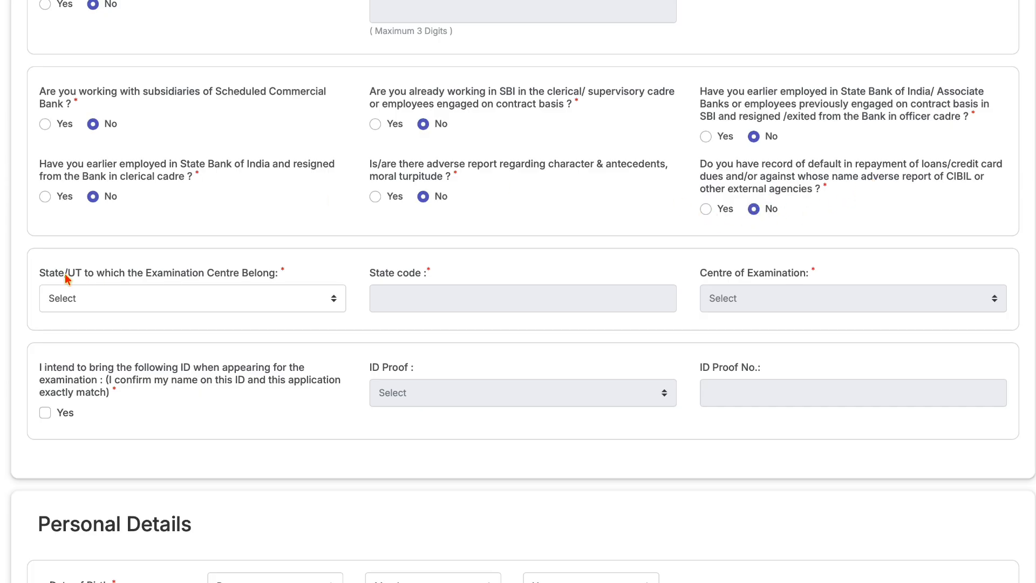
- Set the exam State/UT to Uttar Pradesh (code 43) and the exam centre to Bareilly
scroll(68, 273, "down", 2)
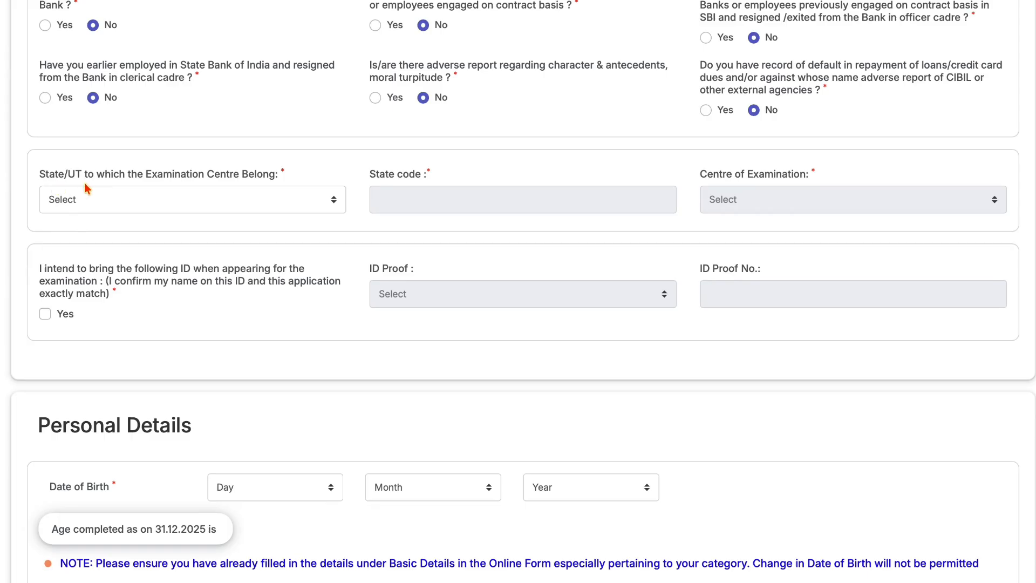
left_click(81, 199)
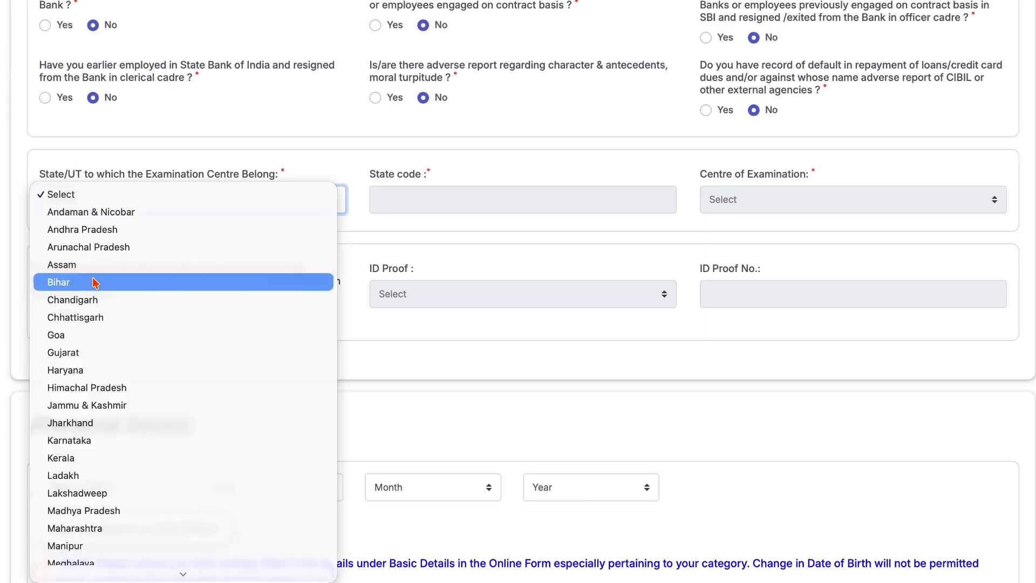
scroll(91, 335, "down", 5)
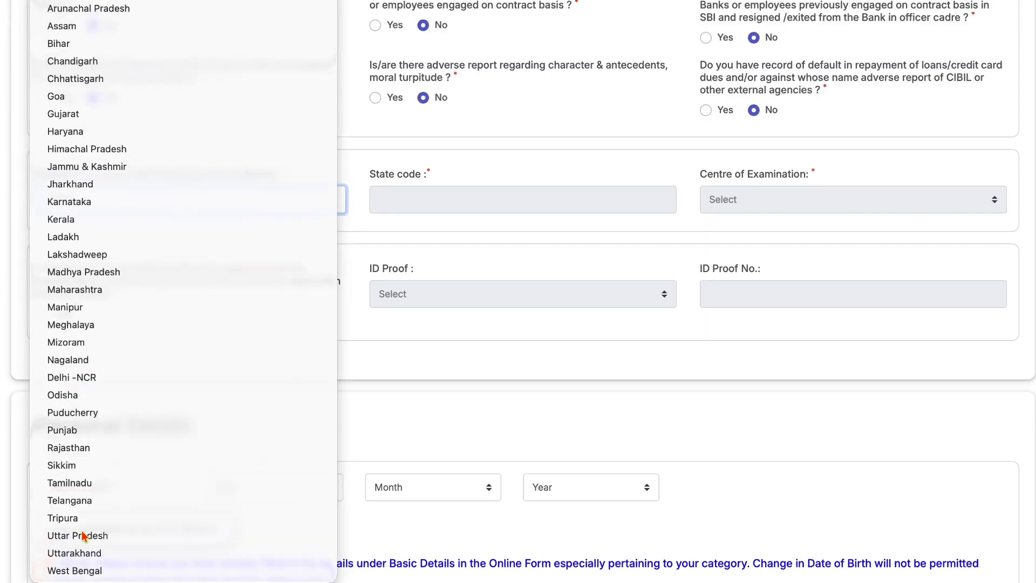
left_click(83, 535)
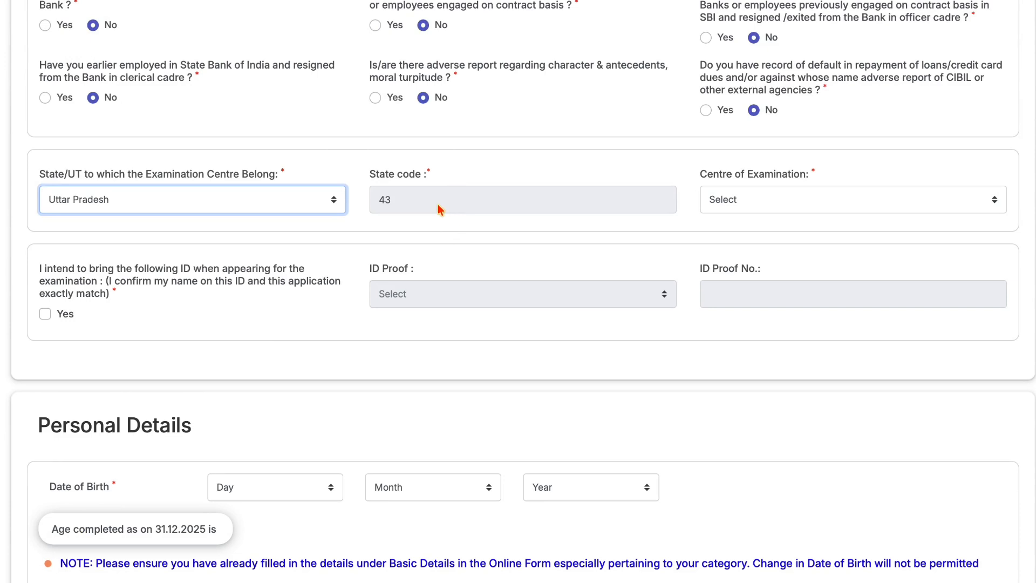
left_click(745, 203)
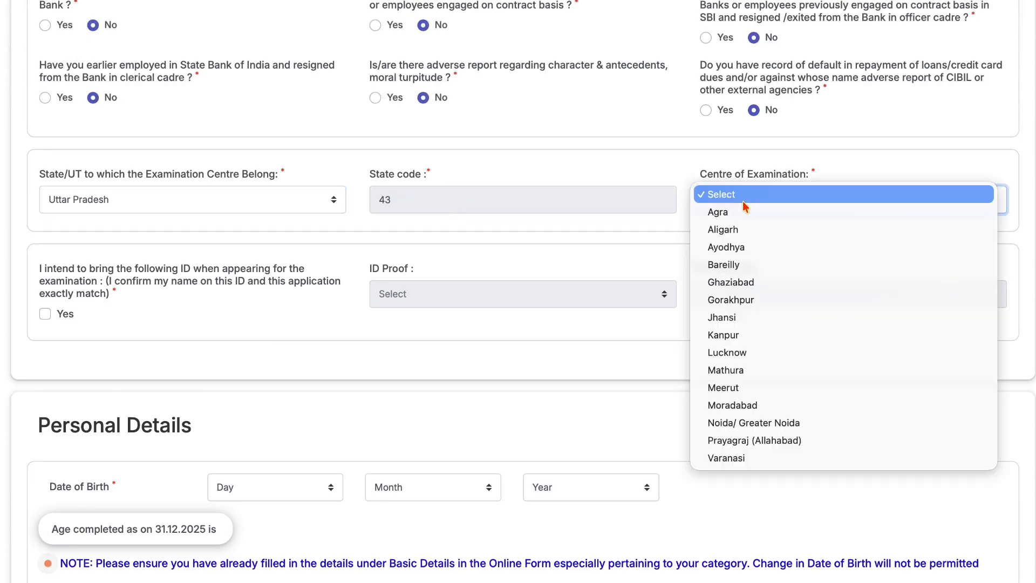
left_click(730, 267)
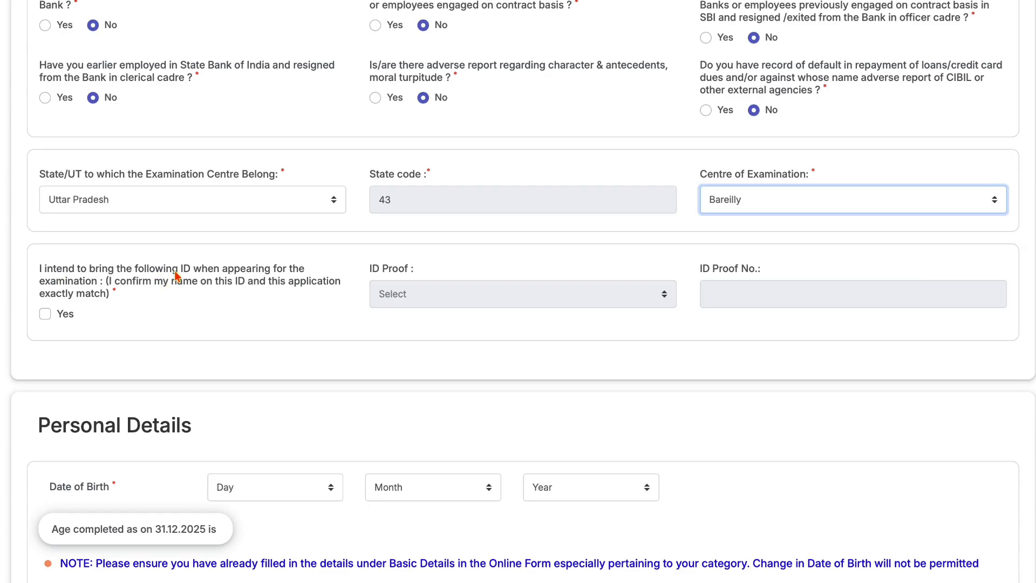
- Tick Yes on the matching-ID declaration and choose Aadhaar Card as the ID proof type
left_click(45, 314)
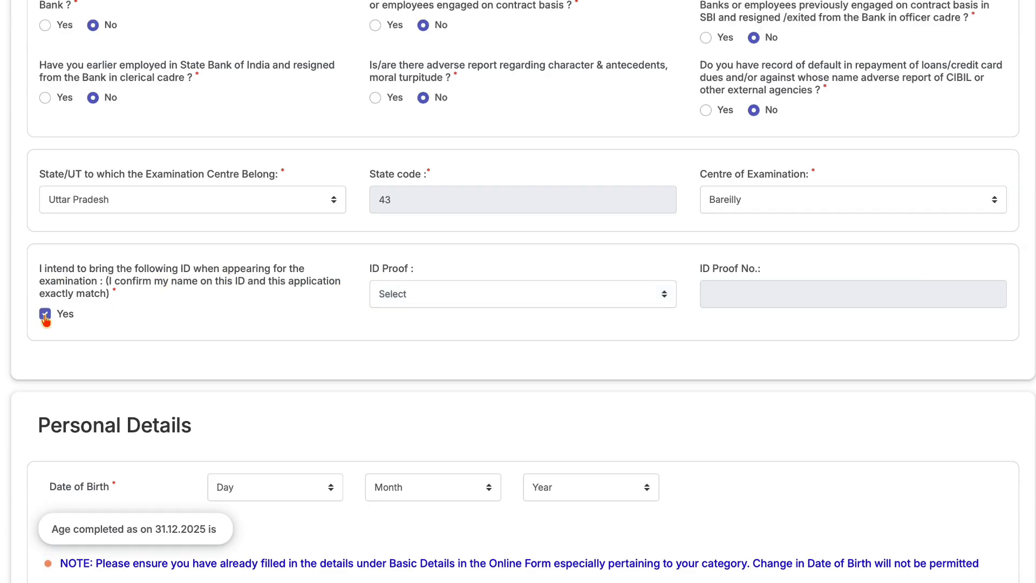
left_click(420, 291)
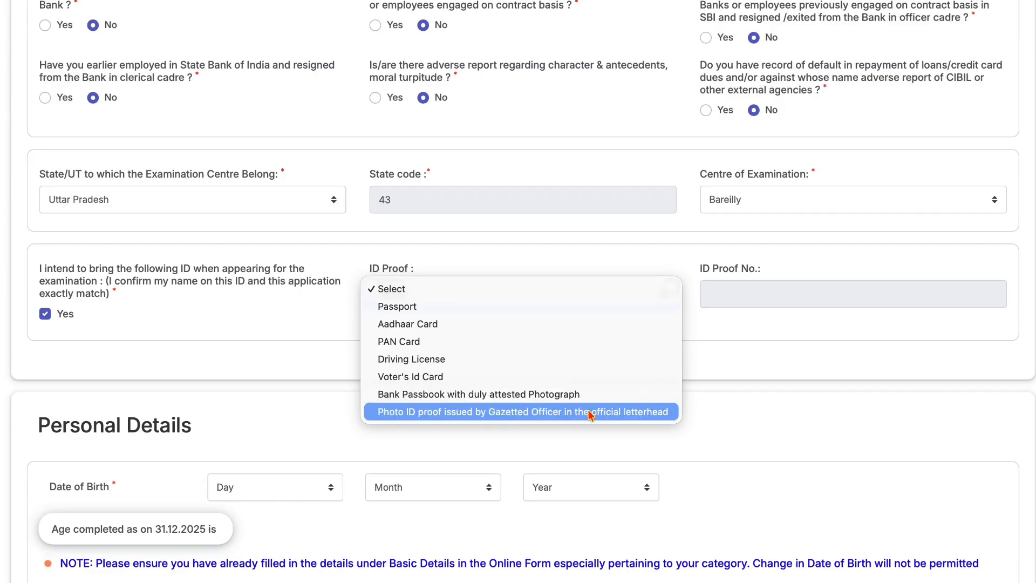
left_click(317, 405)
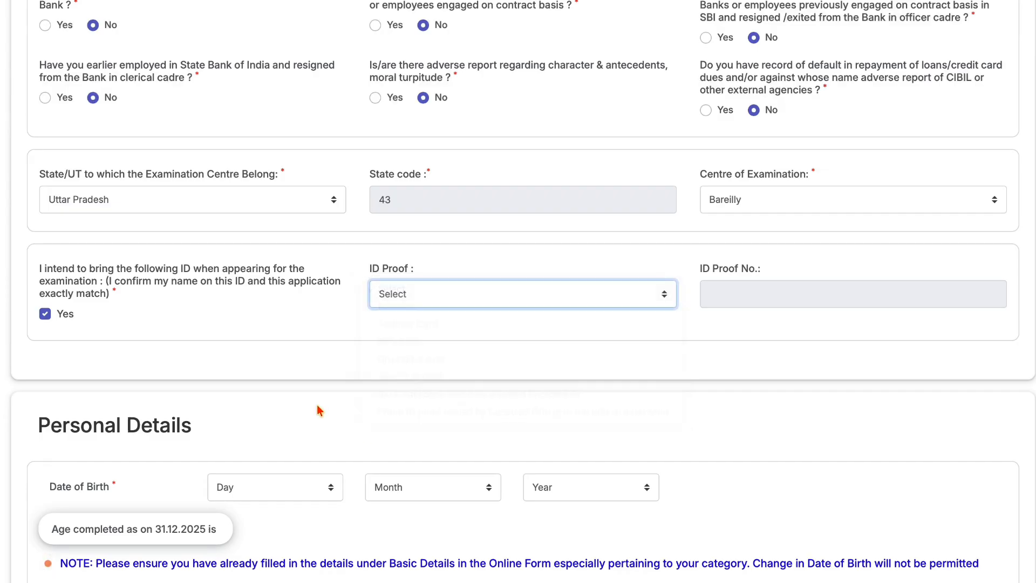
left_click(382, 306)
left_click(393, 326)
left_click(718, 290)
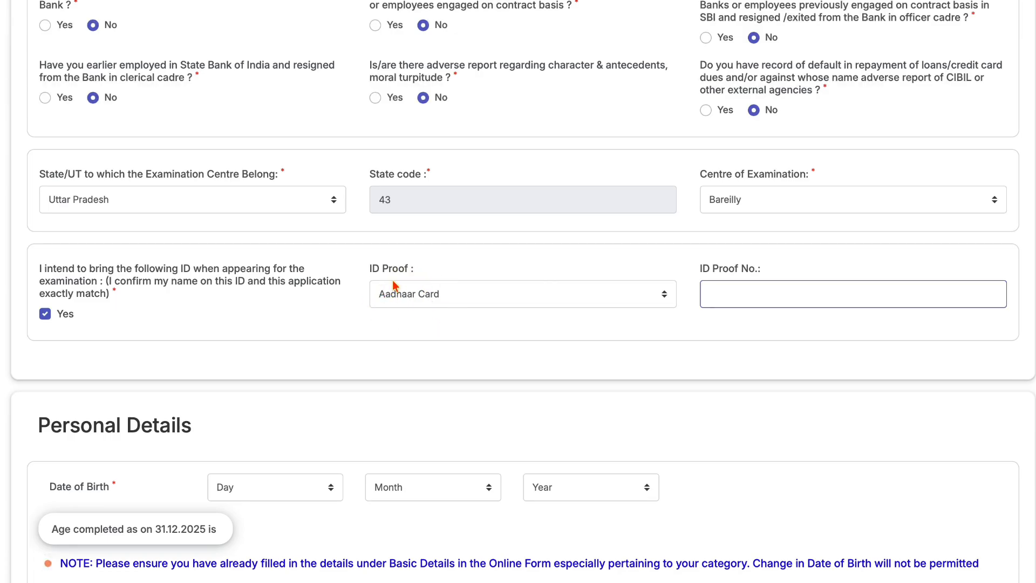
left_click(406, 293)
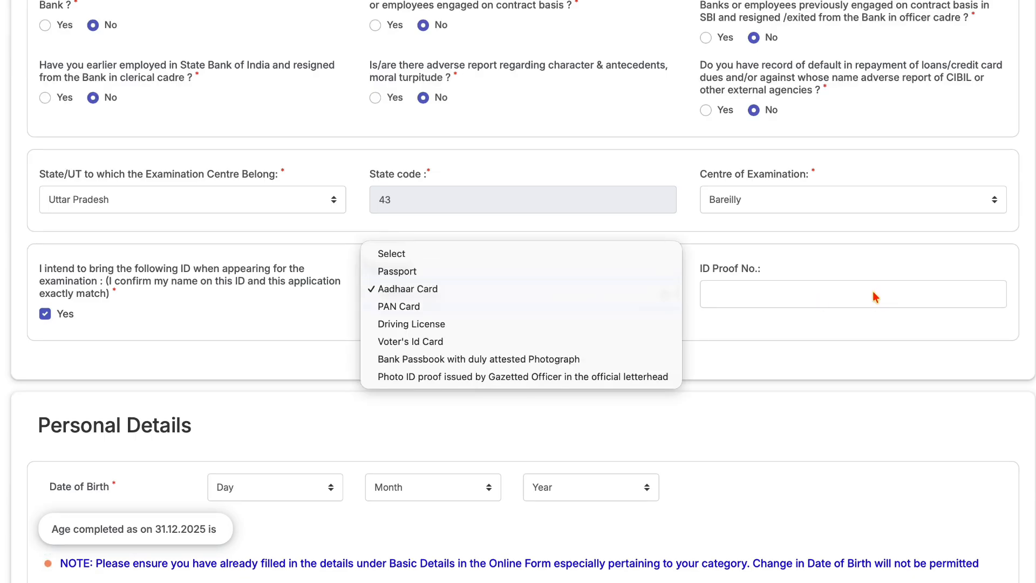
left_click(835, 334)
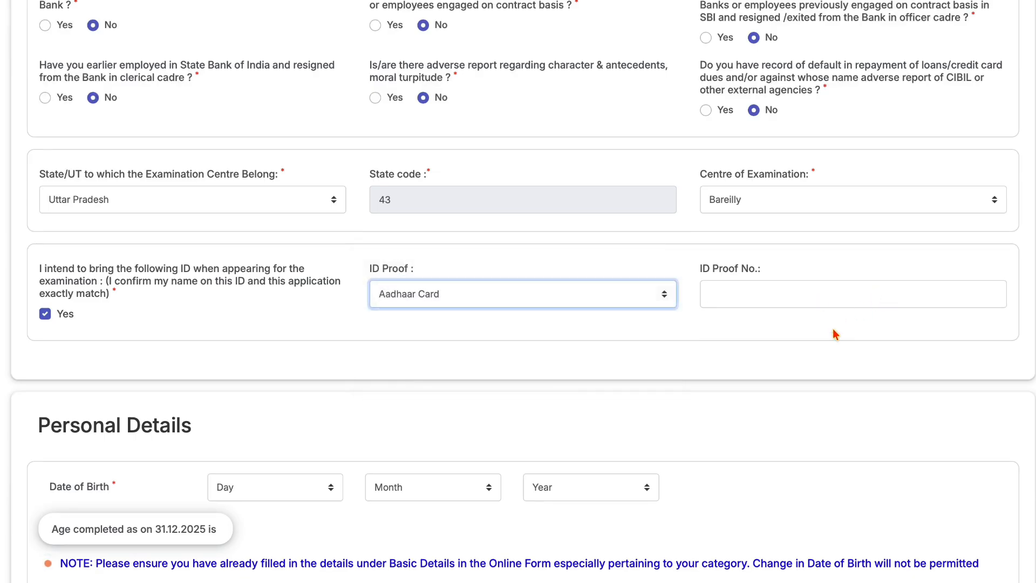
left_click(649, 298)
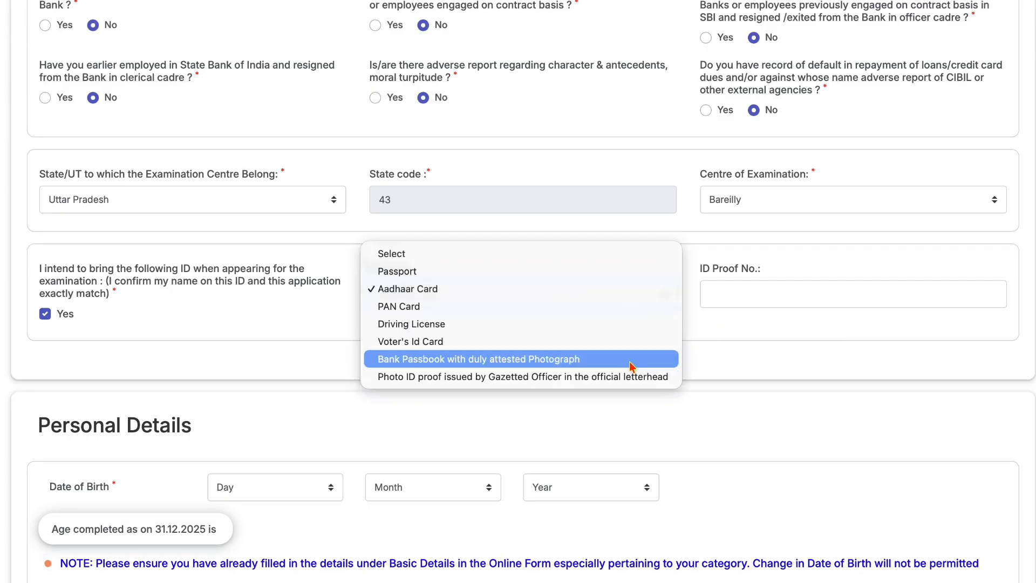
left_click(781, 324)
scroll(341, 377, "down", 3)
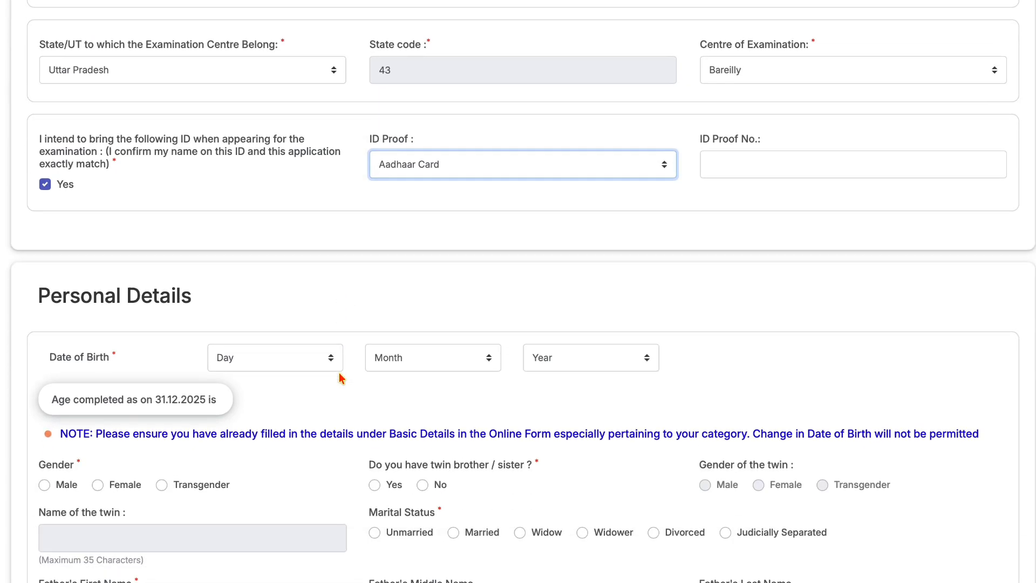
scroll(341, 376, "down", 2)
left_click(263, 258)
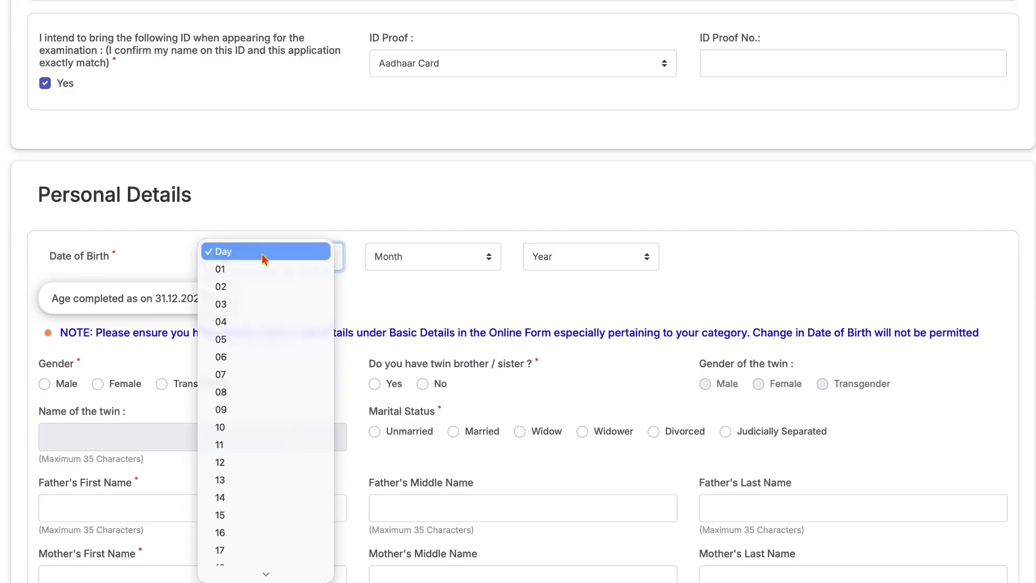
type("10")
key("Return")
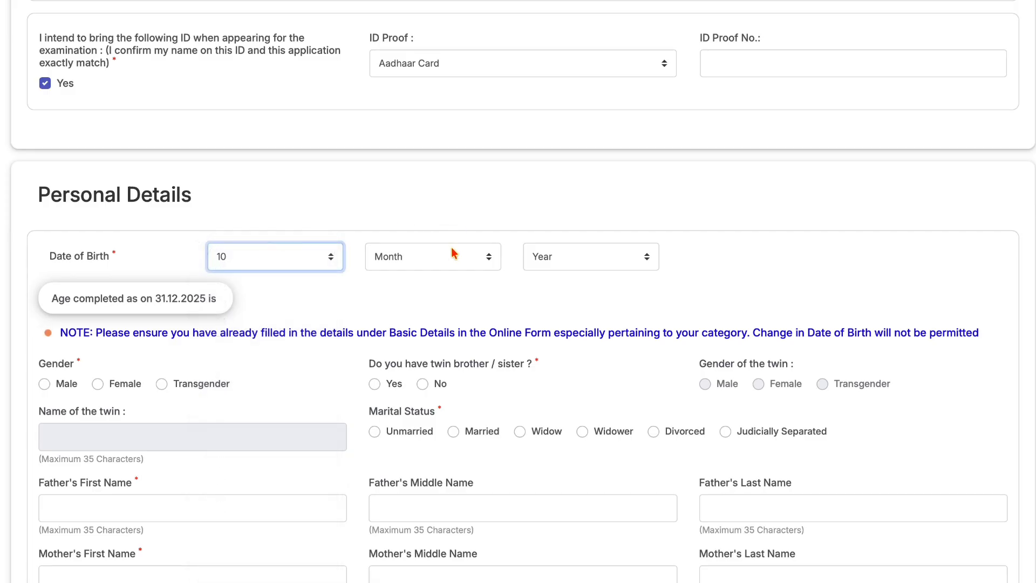
left_click(453, 253)
key("Down")
key("Down")
key("Down")
key("Down")
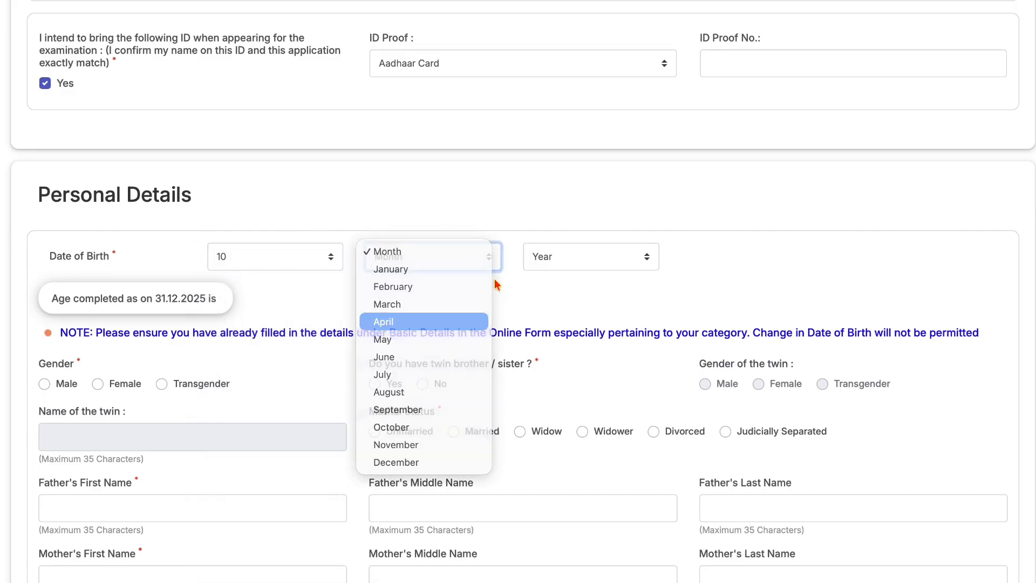
key("Return")
left_click(548, 266)
type("1998")
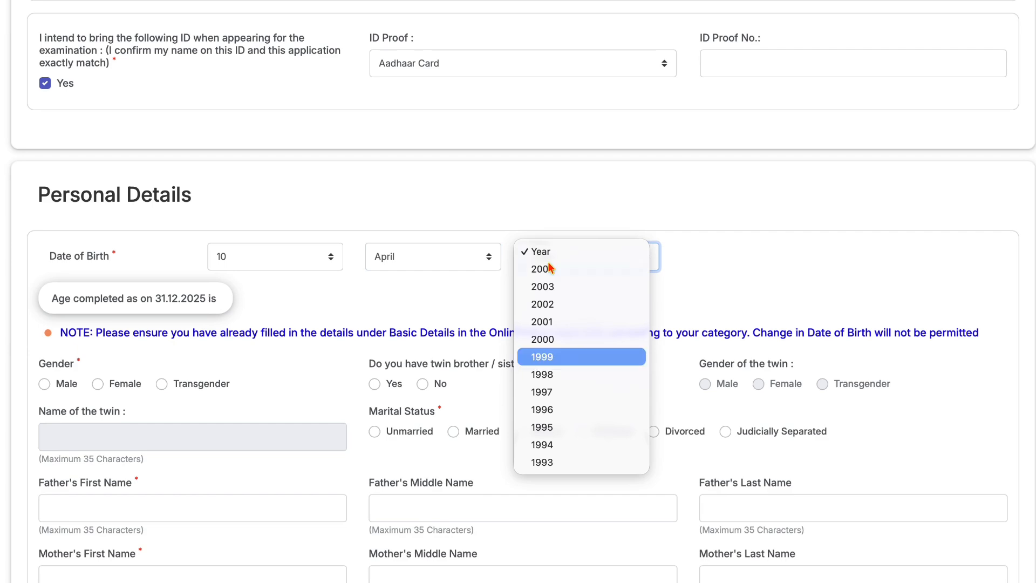
key("Return")
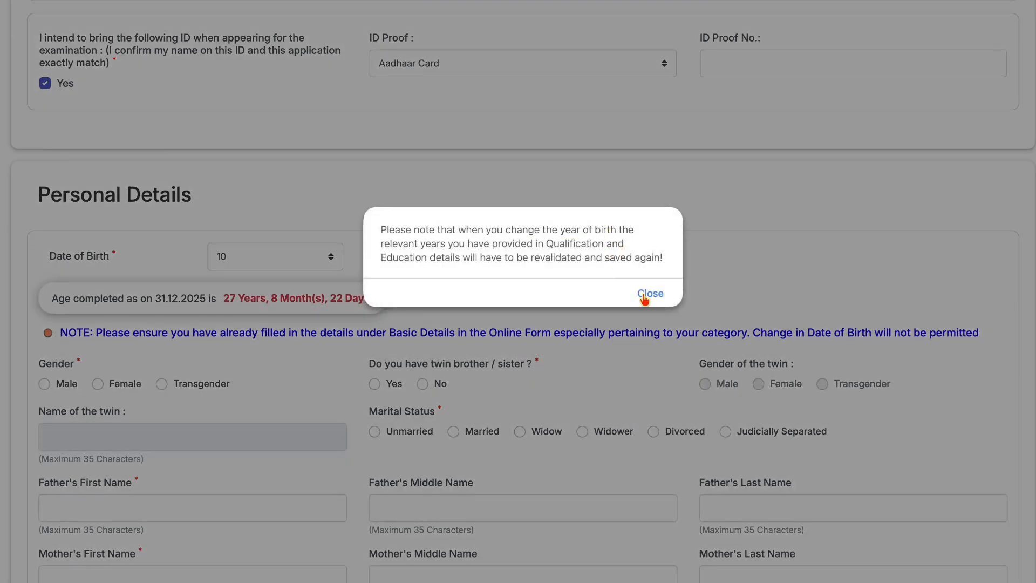
left_click(645, 295)
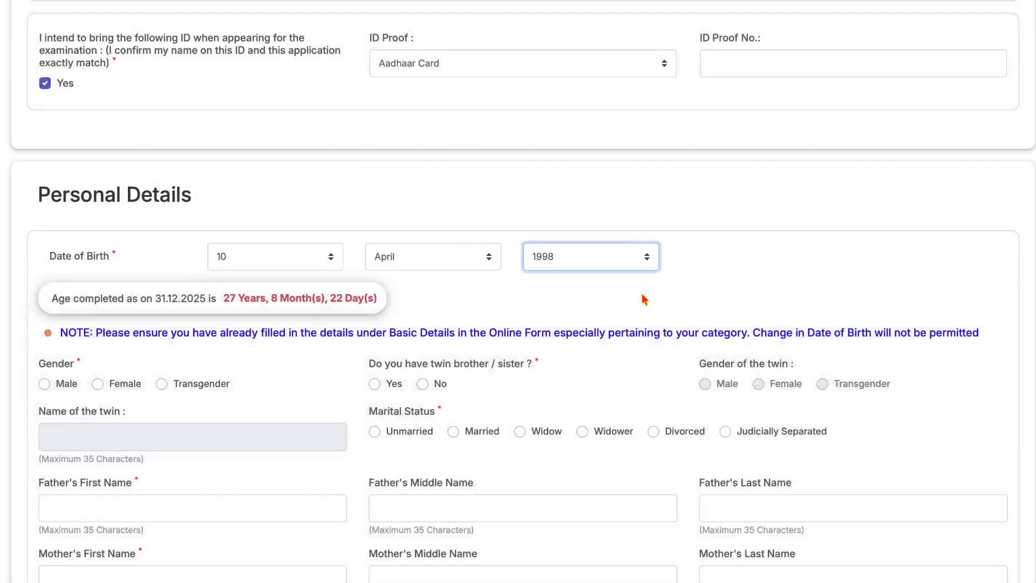
- Record gender Male, twin No, and marital status Unmarried
left_click(44, 384)
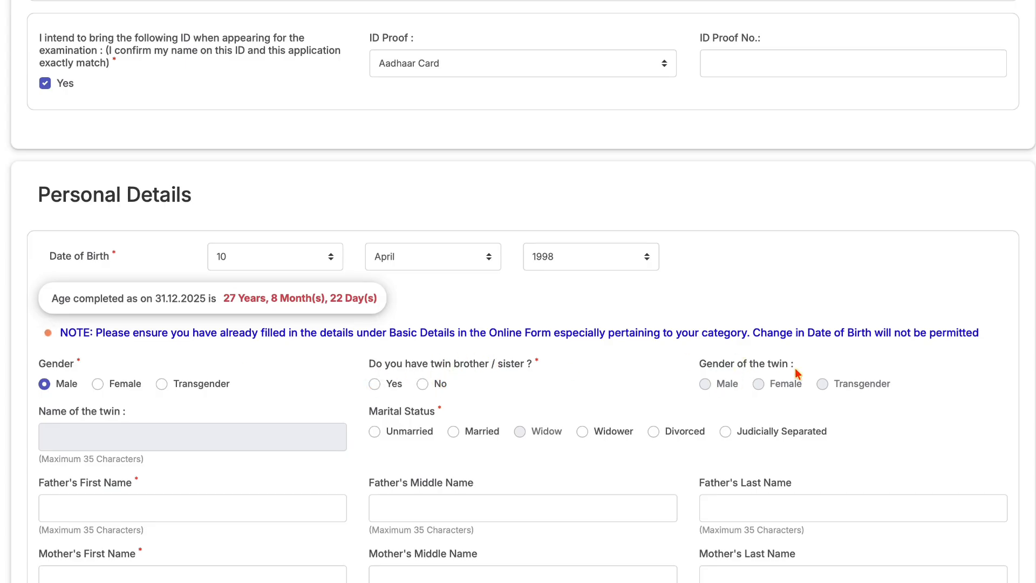
left_click(423, 384)
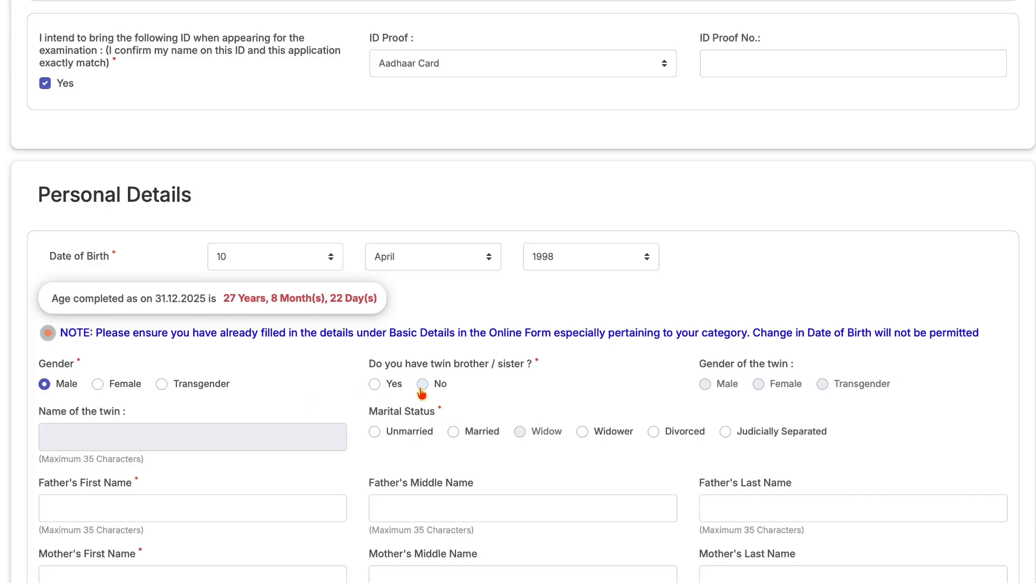
left_click(375, 432)
scroll(376, 433, "down", 5)
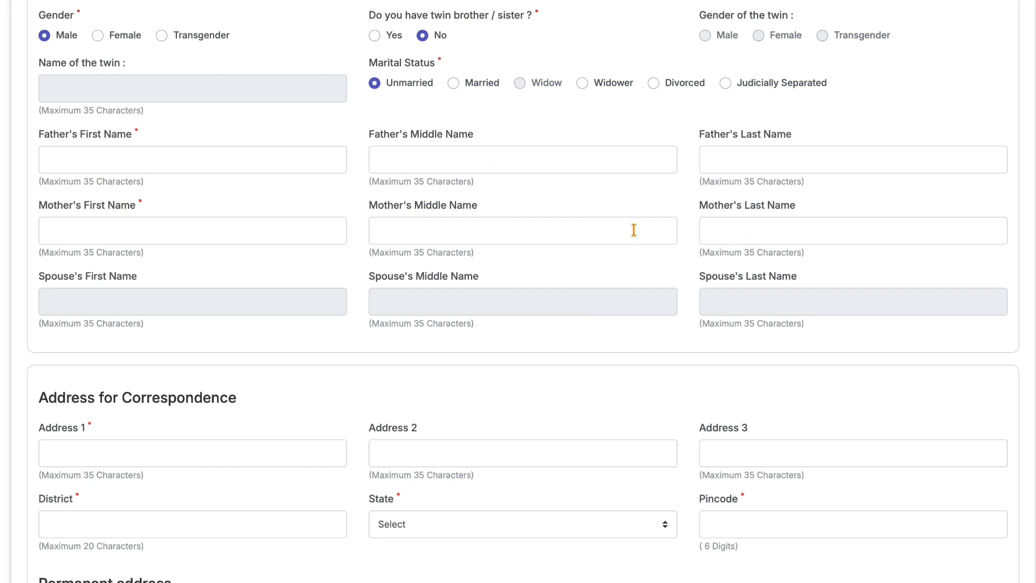
- Choose UTTAR PRADESH as the correspondence state, leaving 'Same as Address for Correspondence' unchecked
scroll(215, 233, "down", 6)
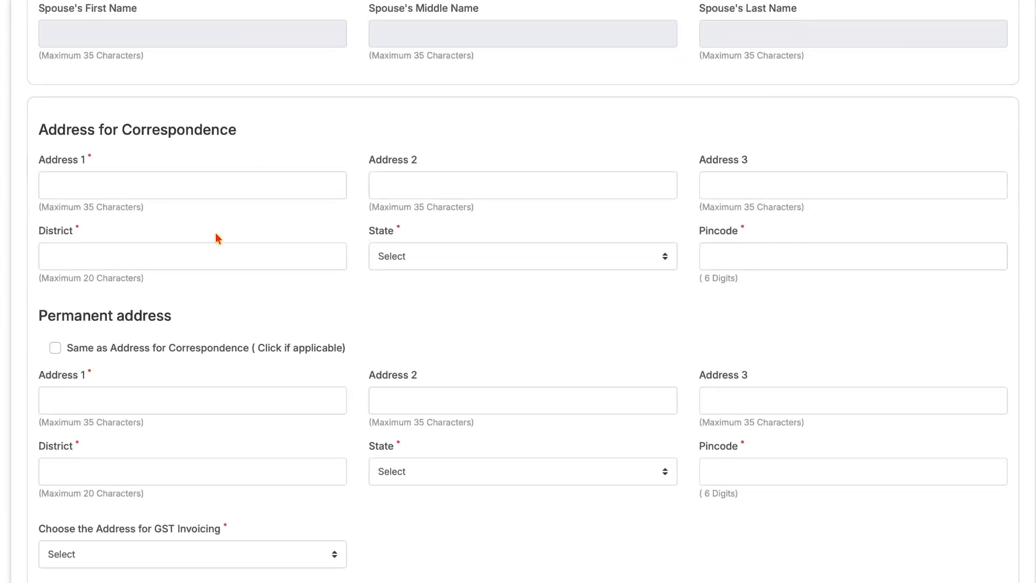
left_click(171, 126)
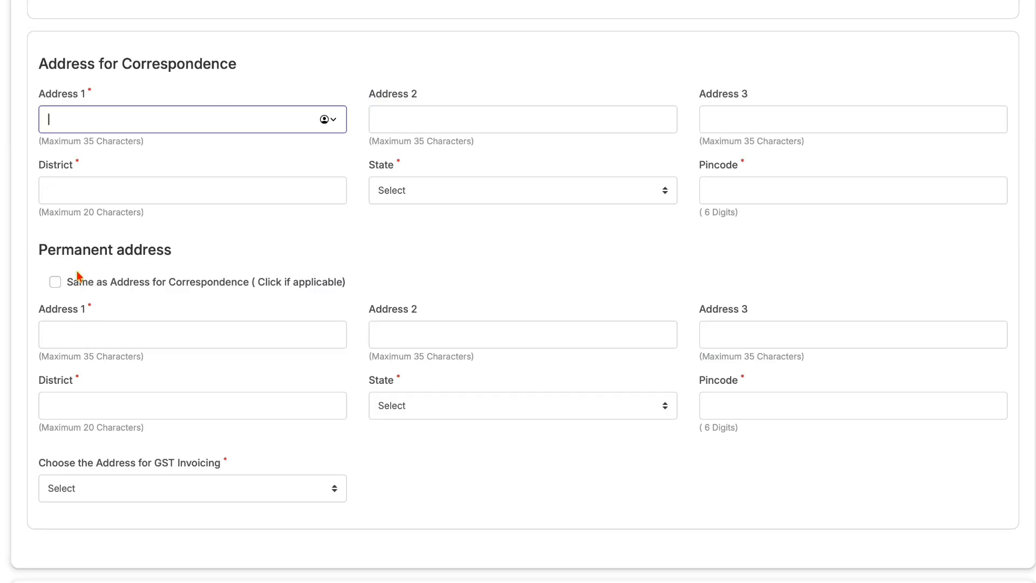
left_click(43, 249)
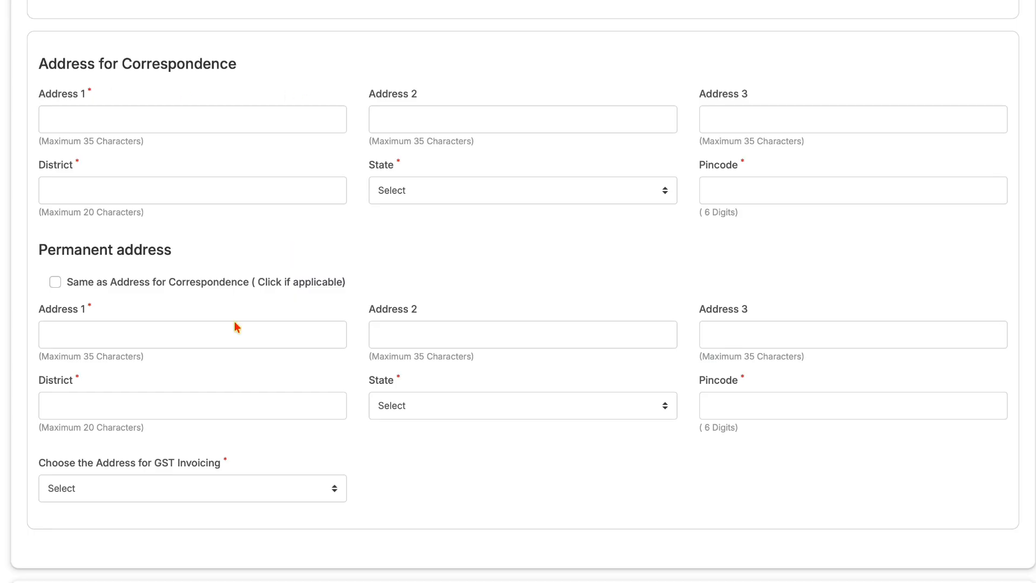
left_click(55, 283)
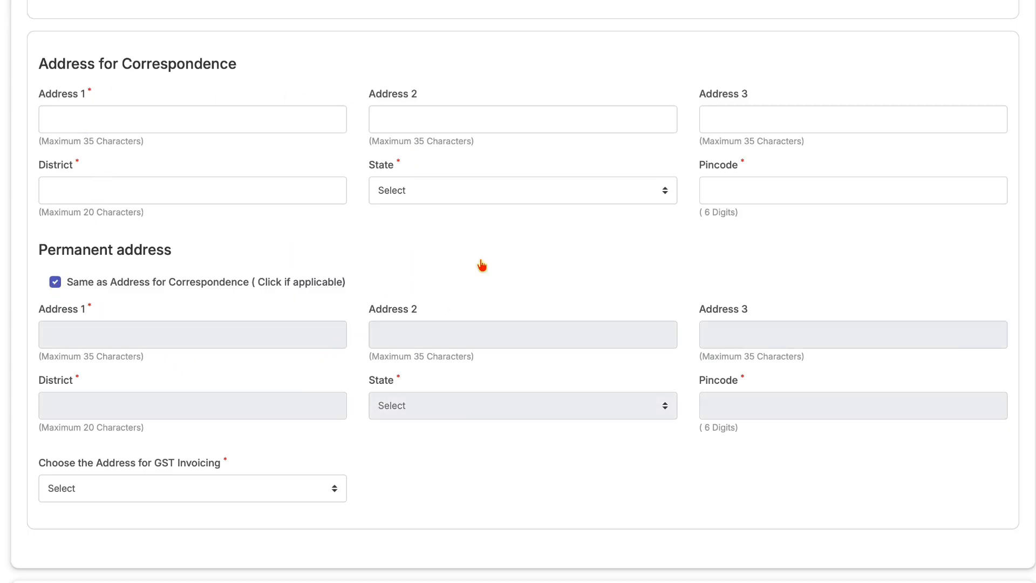
left_click(479, 197)
scroll(461, 439, "down", 10)
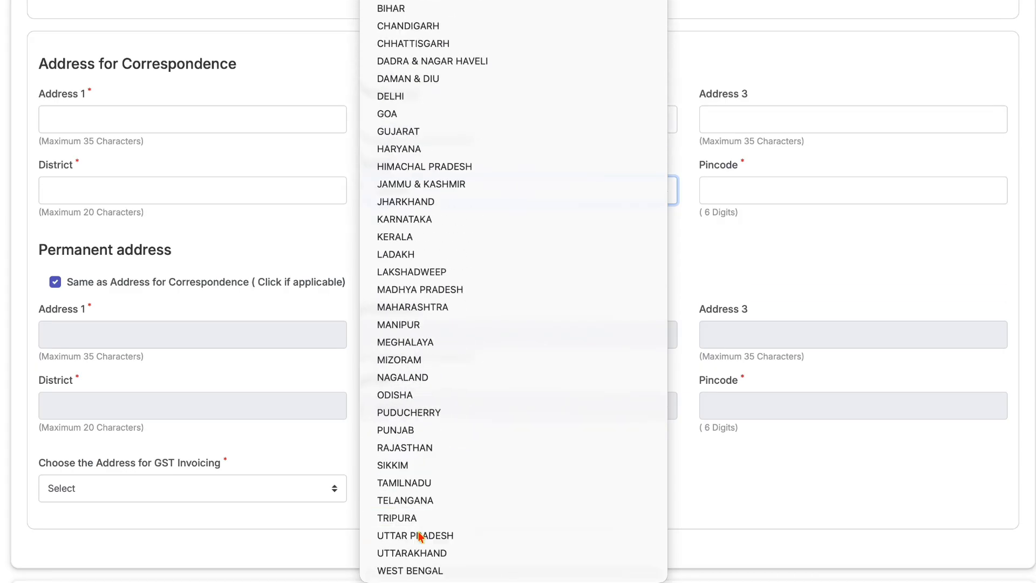
left_click(419, 535)
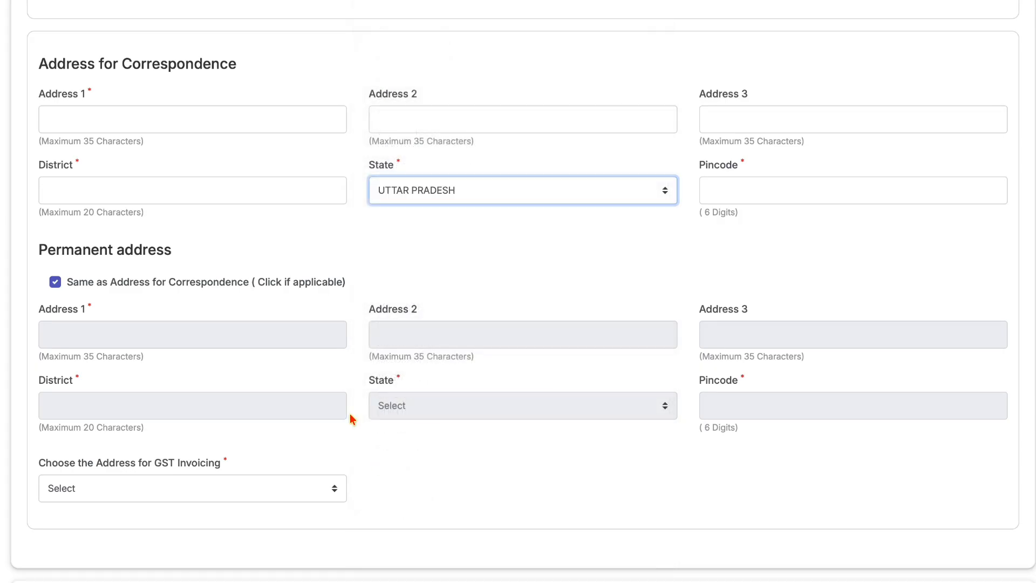
left_click(57, 284)
left_click(57, 284)
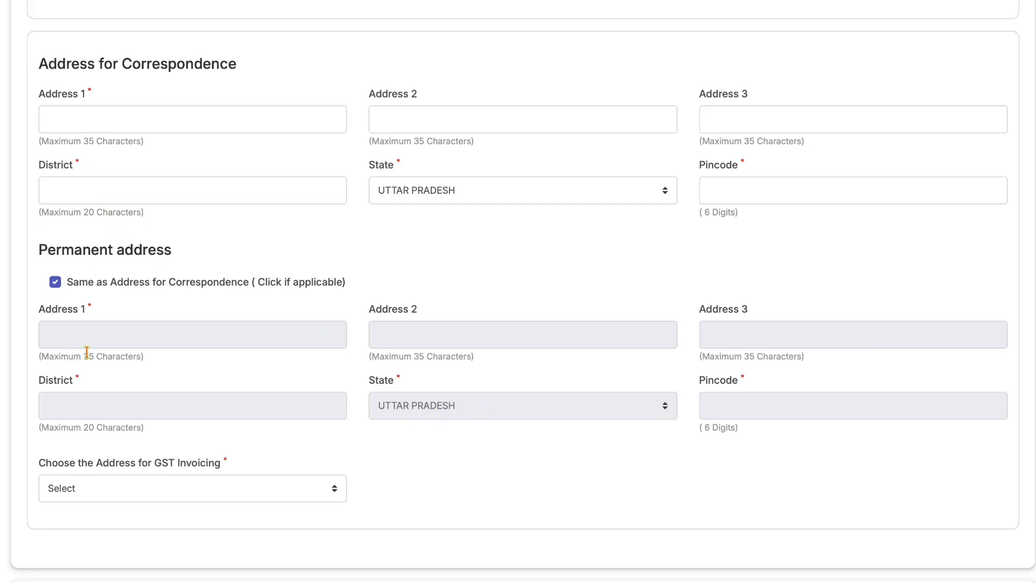
left_click(55, 282)
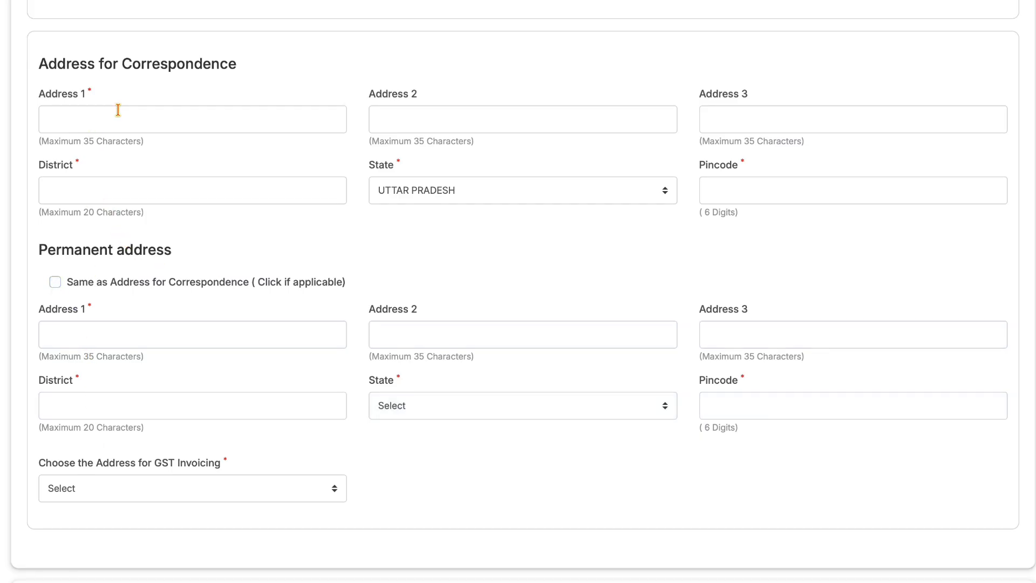
scroll(111, 360, "down", 5)
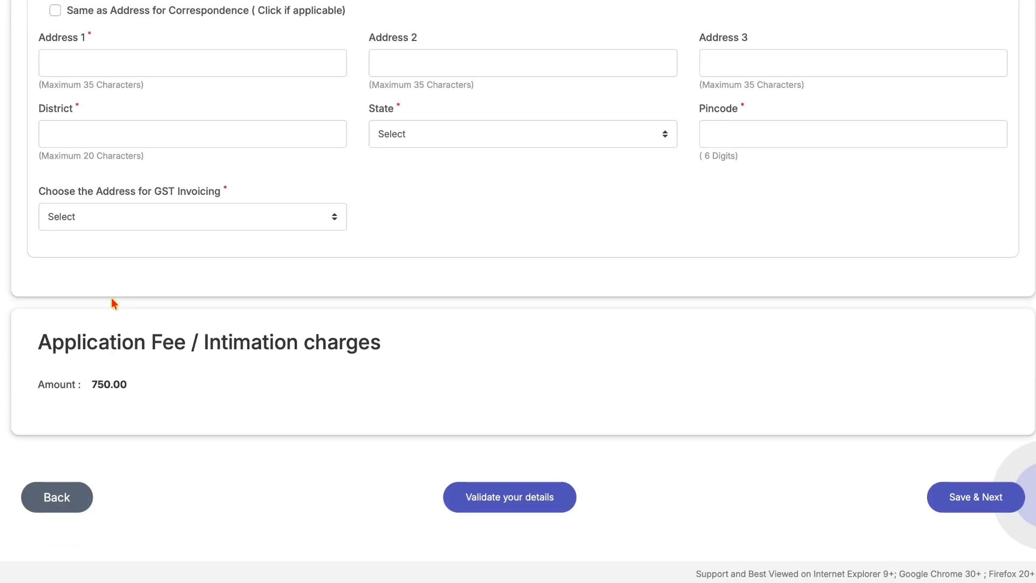
- Choose Permanent Address for GST invoicing and run Validate your details
left_click(90, 217)
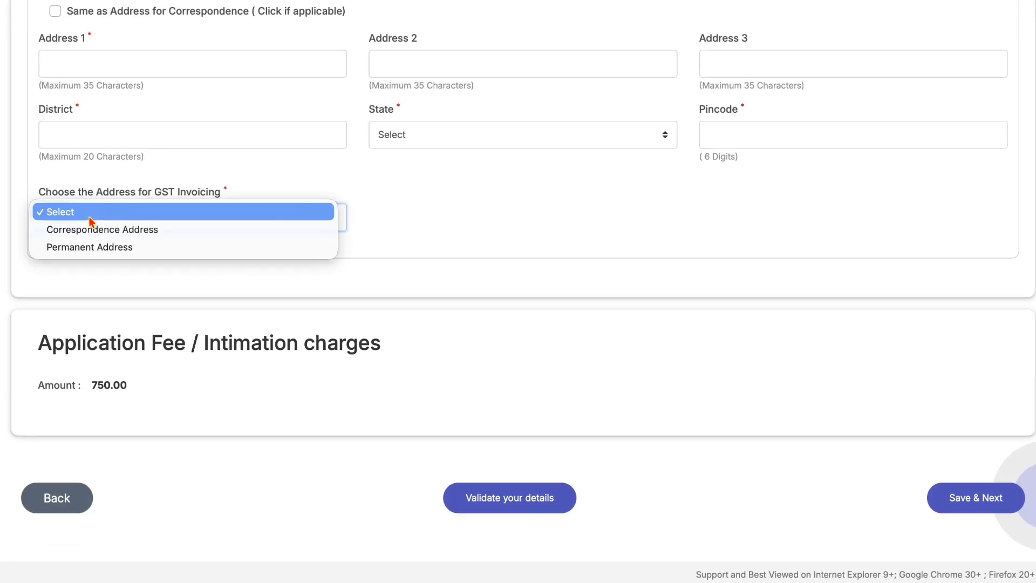
left_click(95, 246)
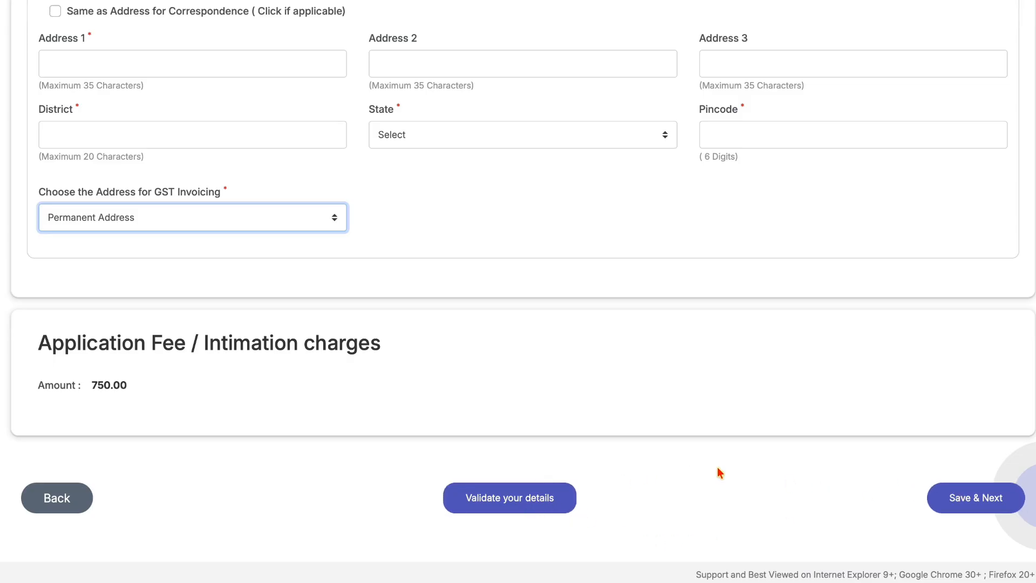
left_click(536, 508)
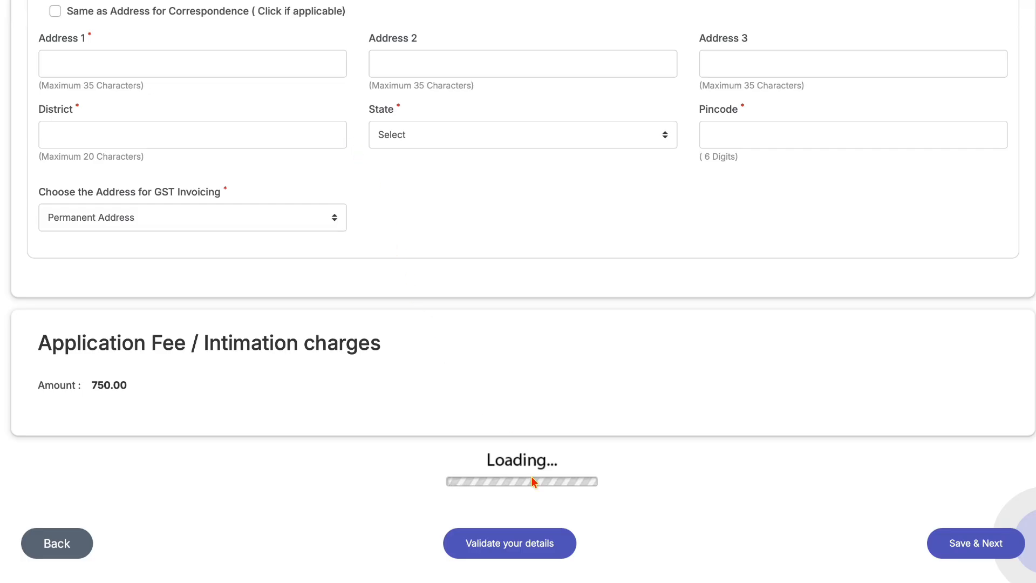
left_click(521, 540)
- Save & Next to reach the Qualification / Experience / Languages page
scroll(440, 353, "down", 3)
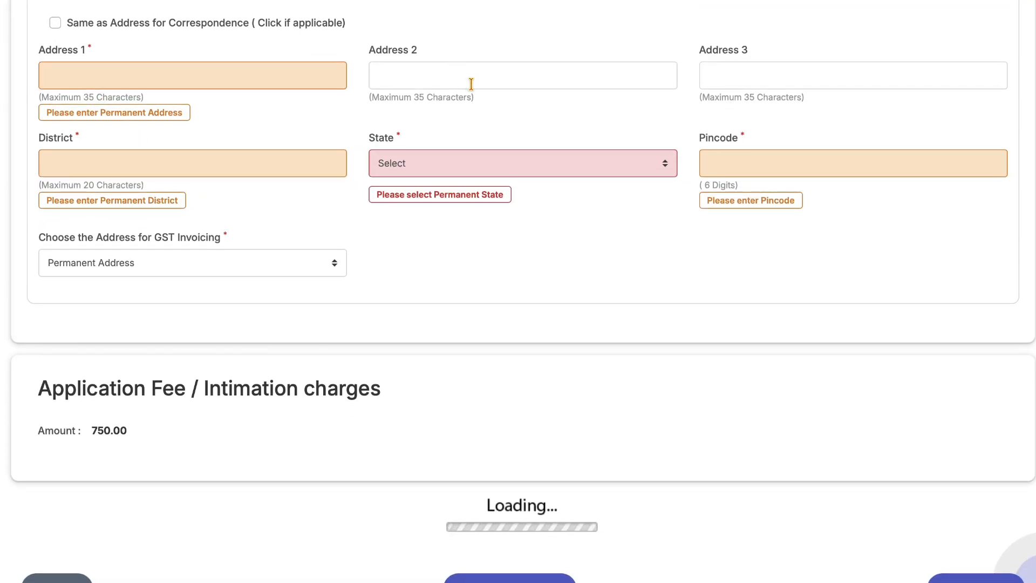
scroll(471, 85, "up", 15)
scroll(471, 85, "up", 5)
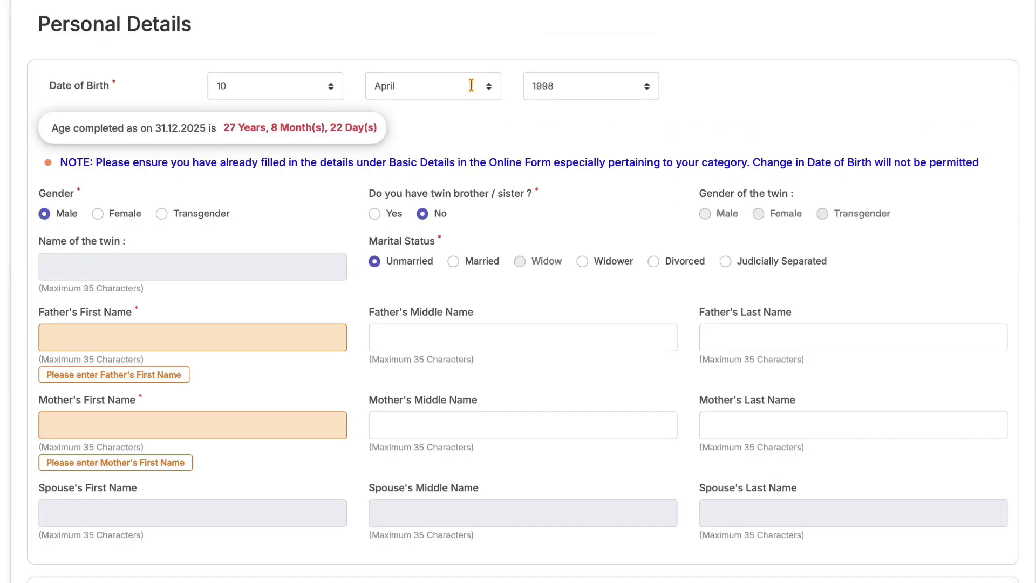
scroll(471, 85, "down", 14)
scroll(471, 85, "down", 15)
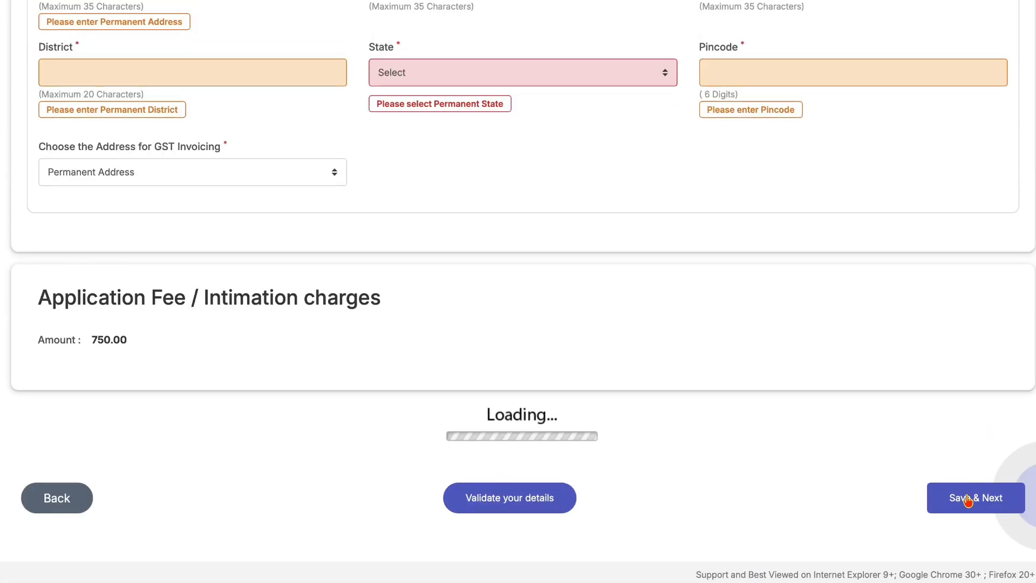
left_click(967, 499)
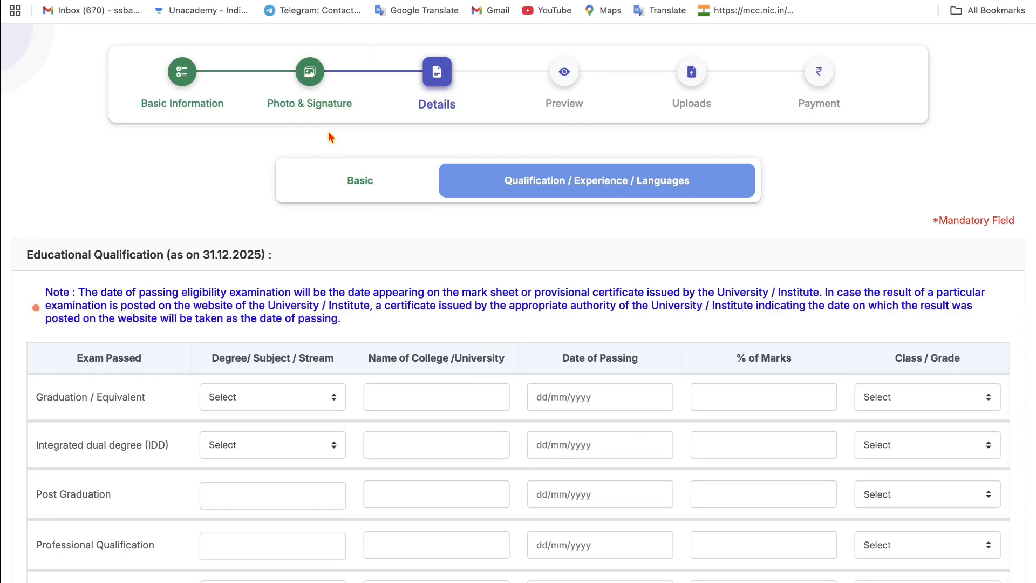
- Set the Graduation row's stream to Arts and class/grade to First Class
scroll(331, 137, "down", 3)
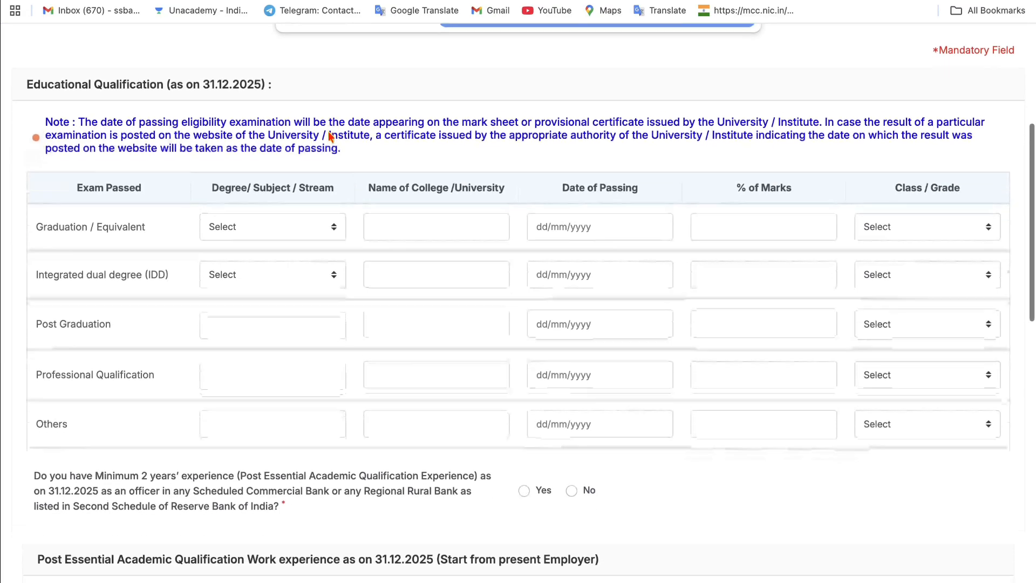
left_click(263, 214)
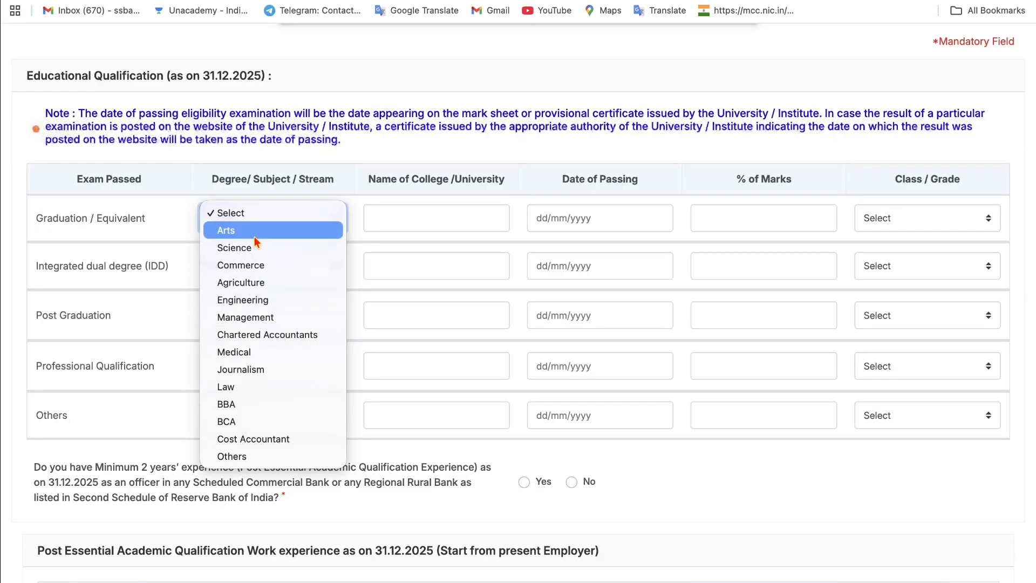
key("Escape")
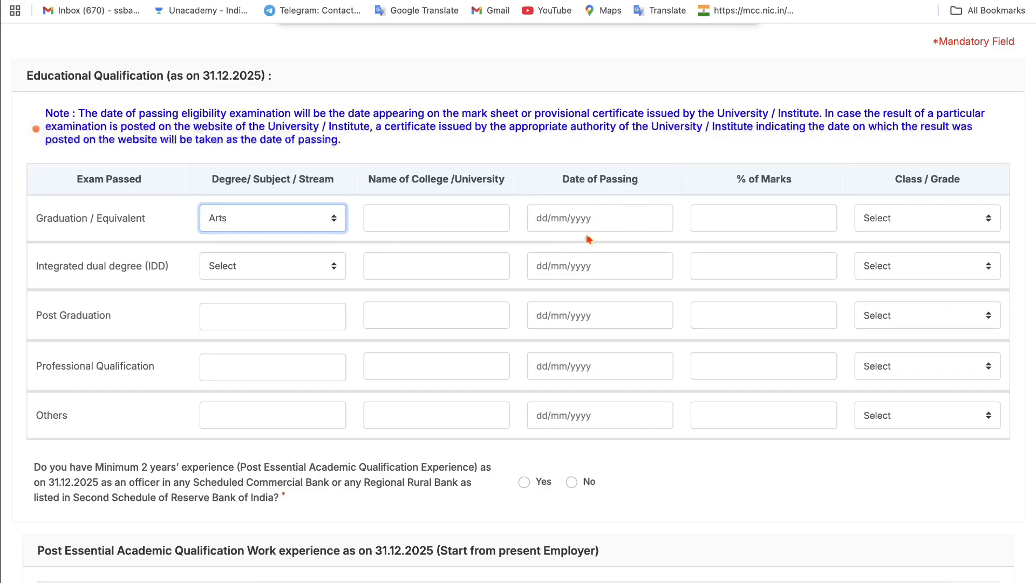
left_click(592, 176)
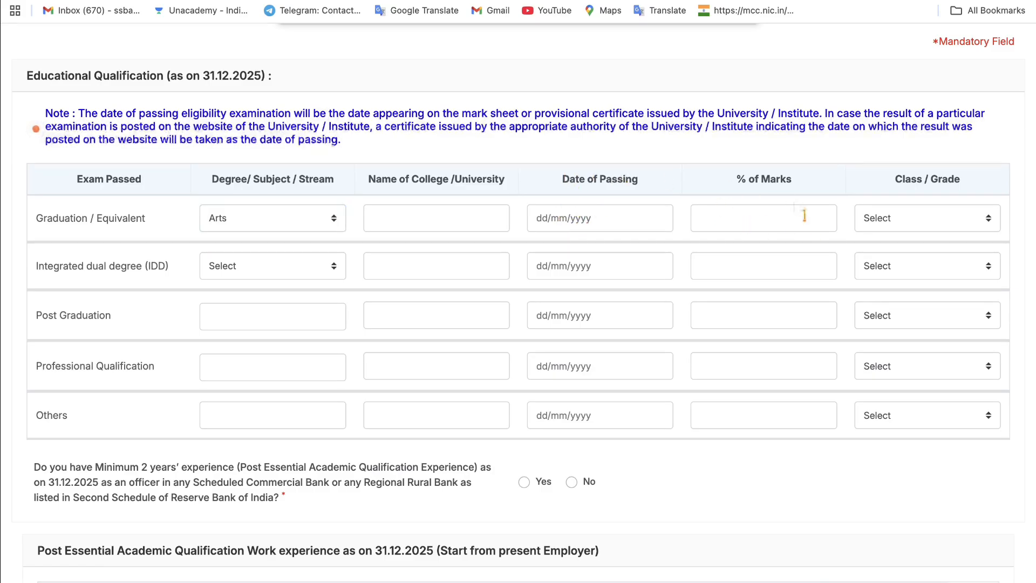
left_click(863, 223)
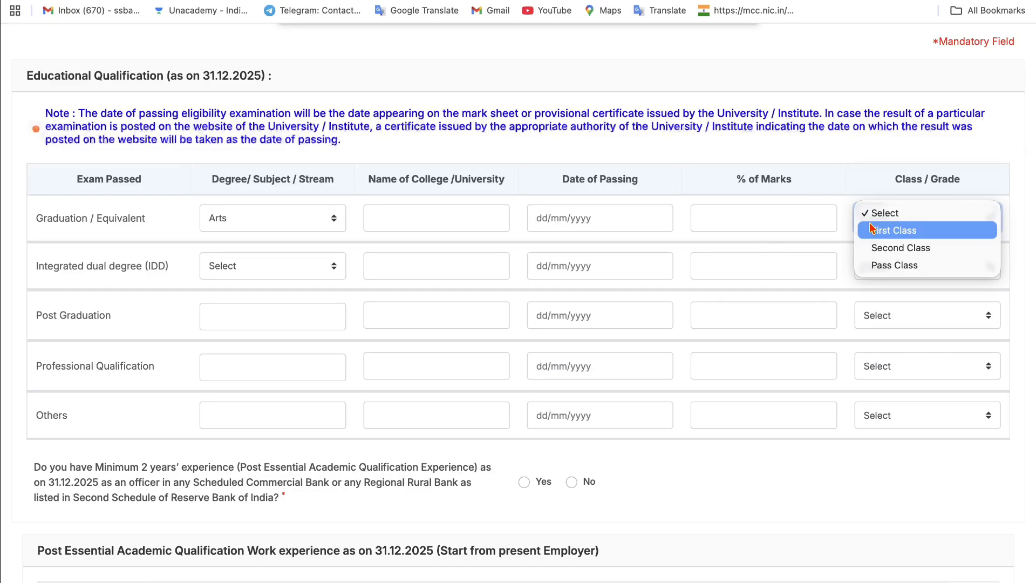
left_click(869, 230)
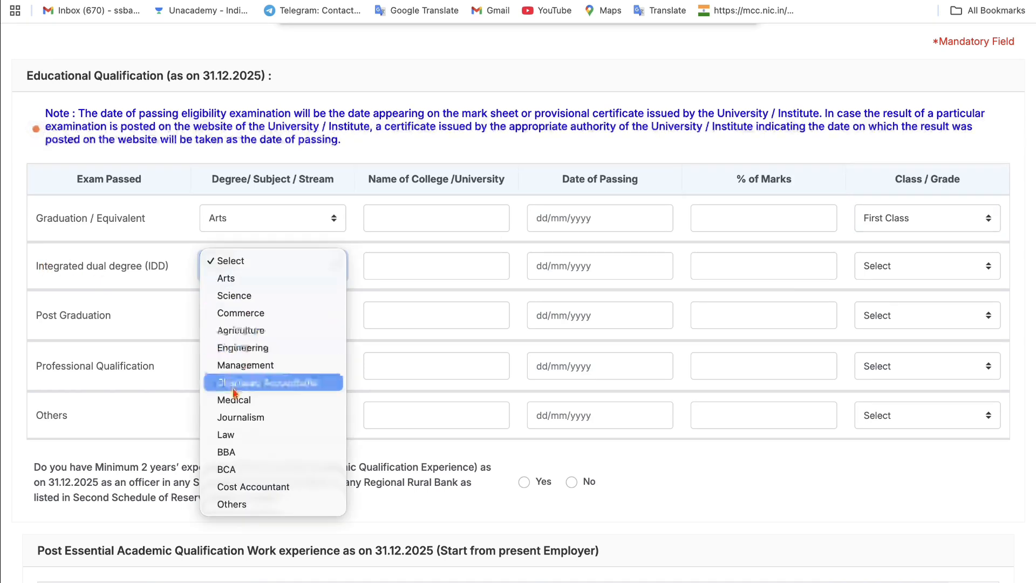
left_click(135, 327)
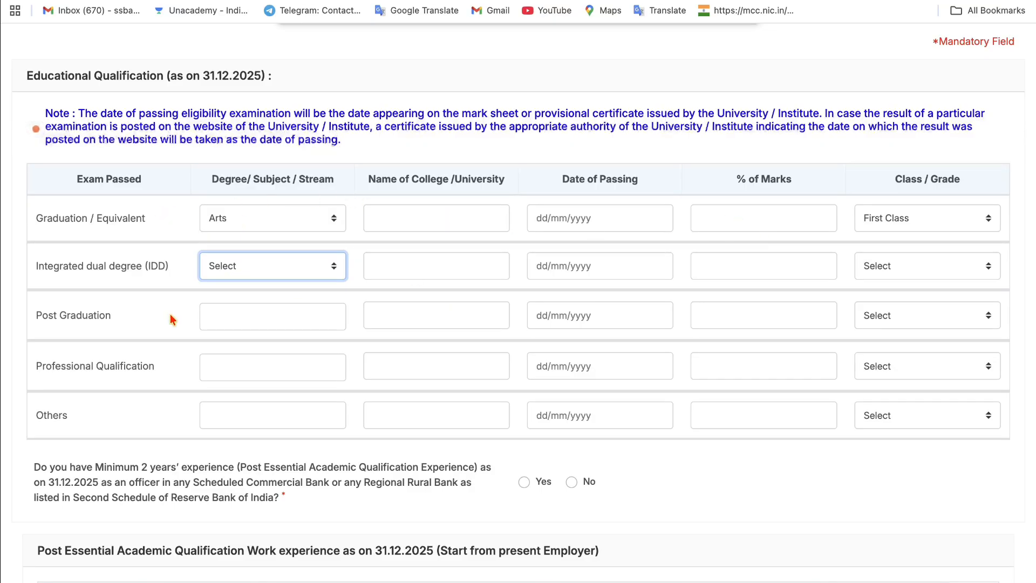
scroll(170, 313, "down", 5)
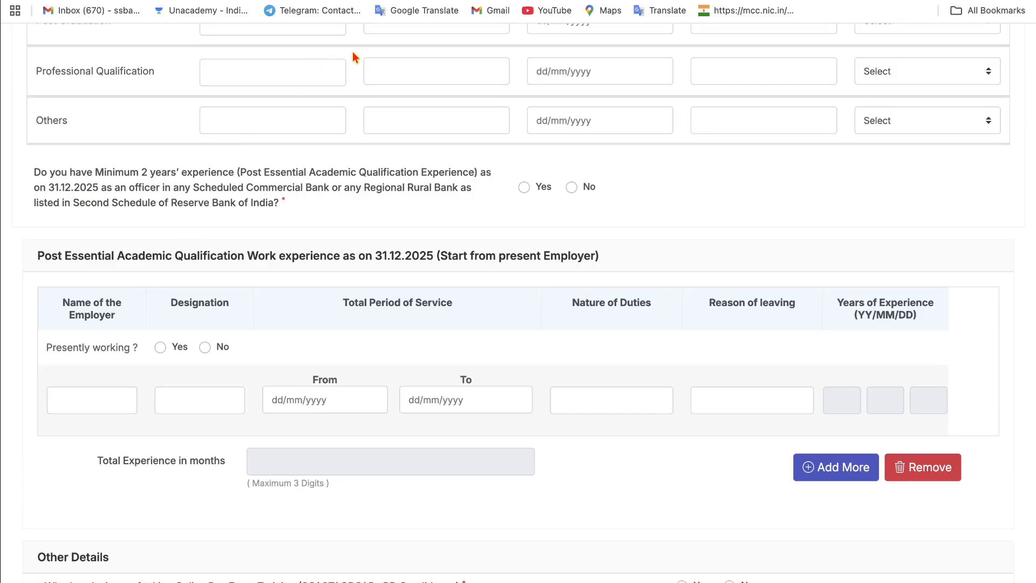
key("ctrl+Tab")
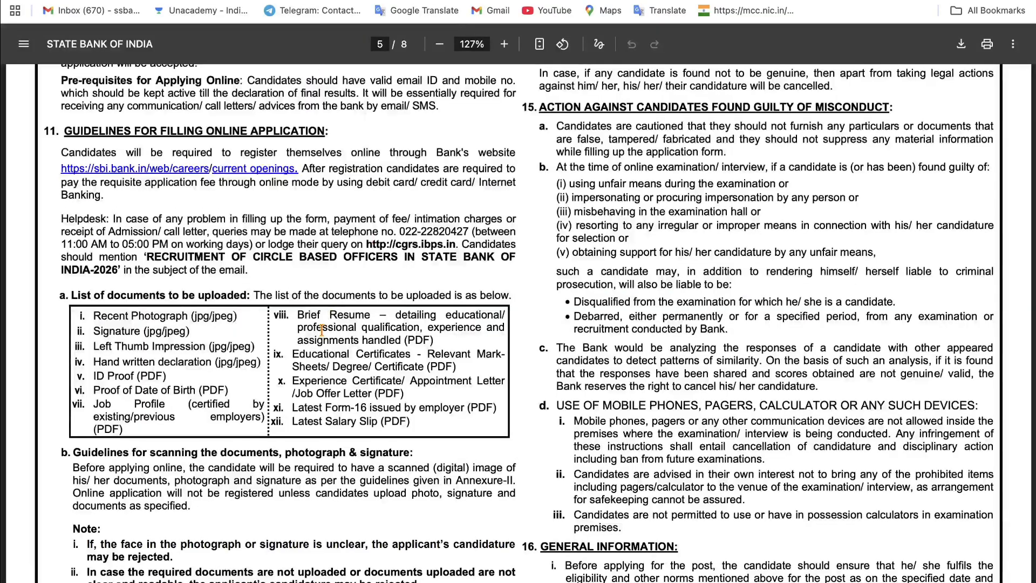
scroll(321, 330, "down", 3)
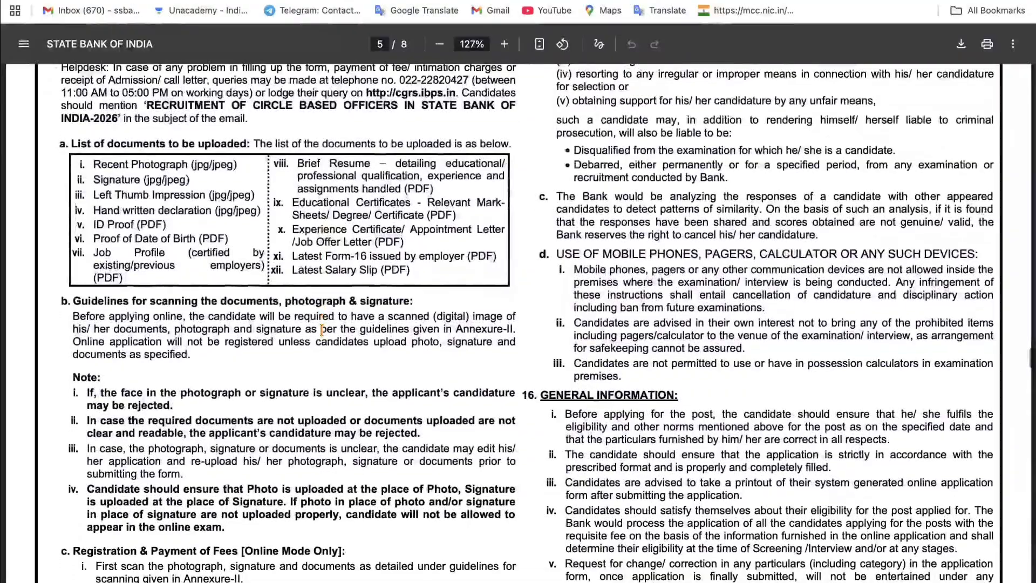
scroll(322, 330, "up", 10)
scroll(322, 330, "up", 6)
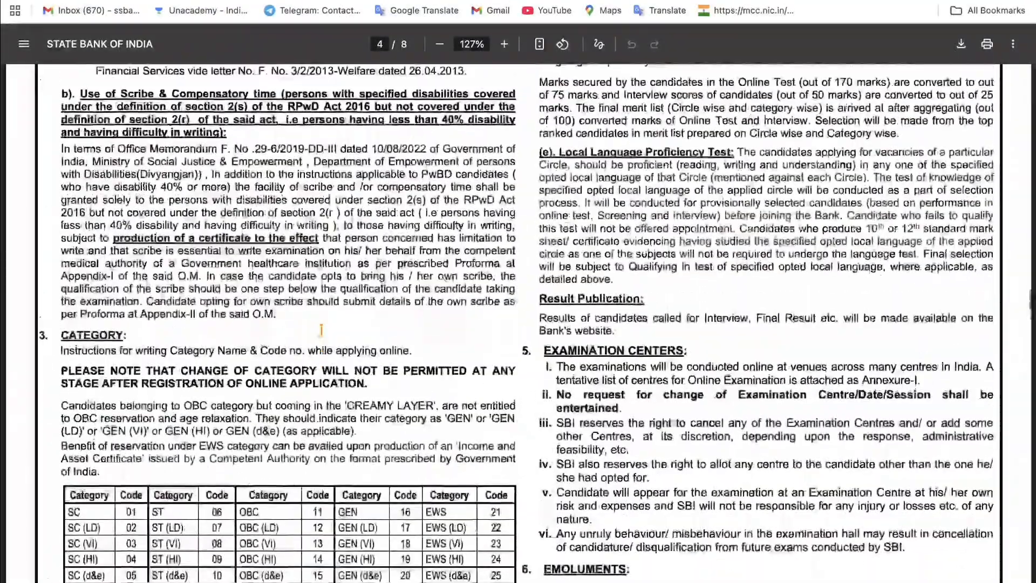
mouse_move(269, 0)
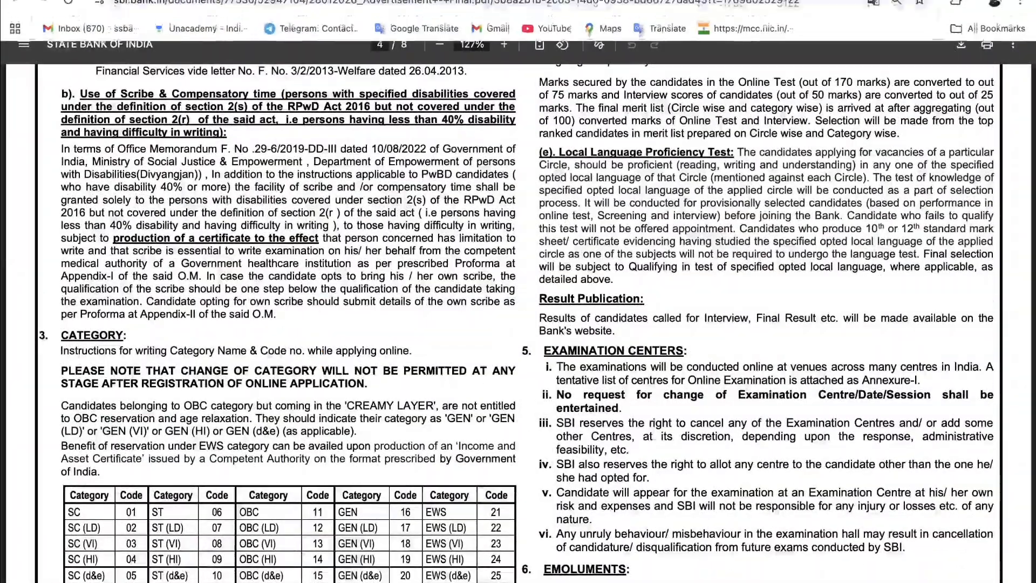
key("ctrl+Tab")
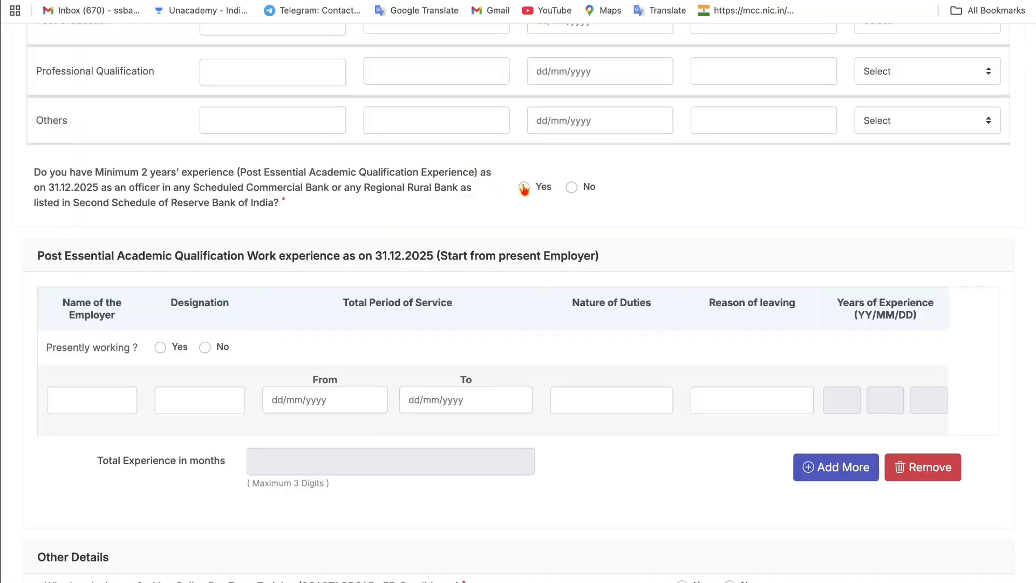
- Answer Yes to the two-year bank experience question and mark the applicant as presently working
left_click(571, 187)
left_click(524, 188)
left_click(160, 348)
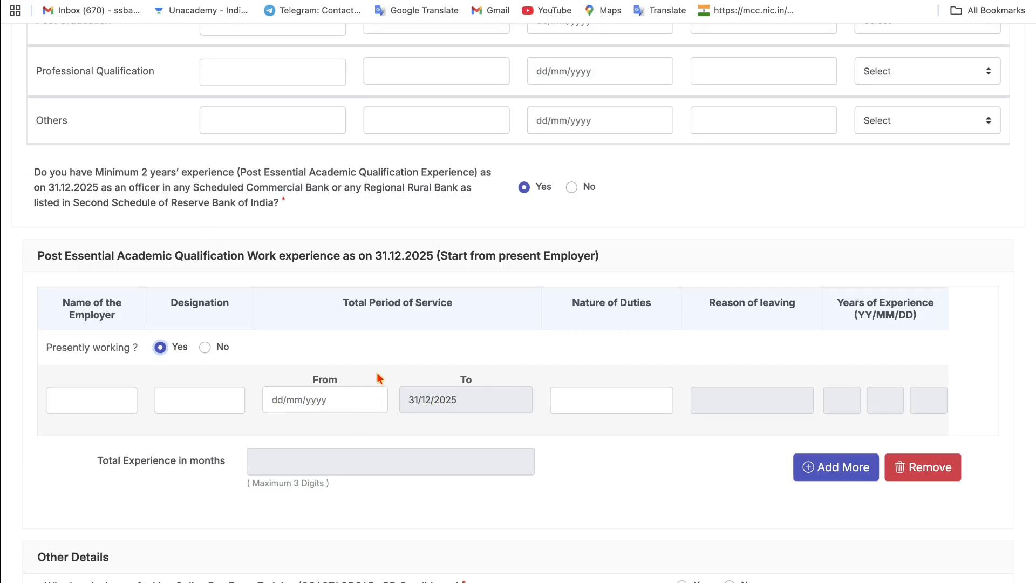
left_click(321, 399)
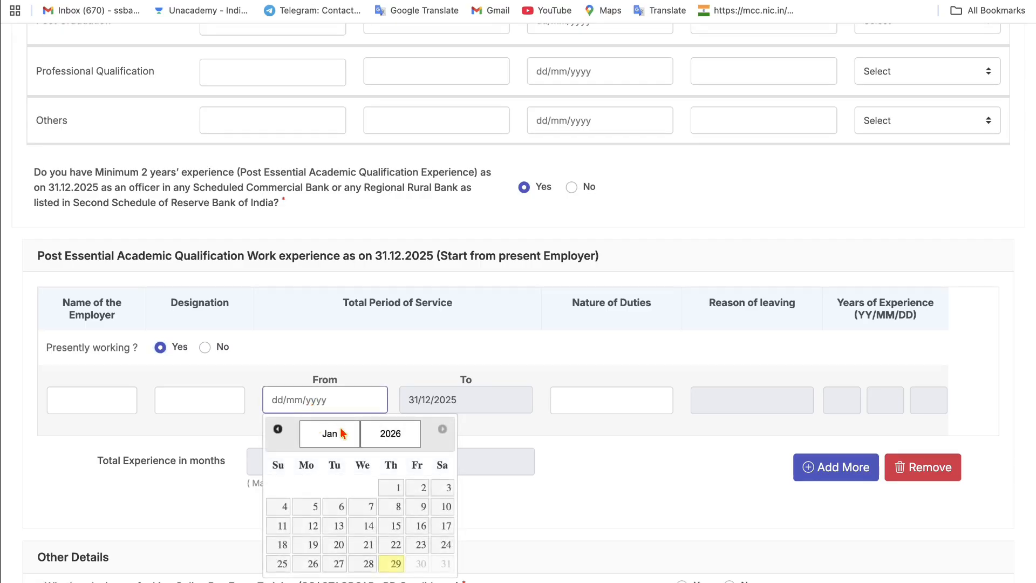
scroll(400, 440, "down", 2)
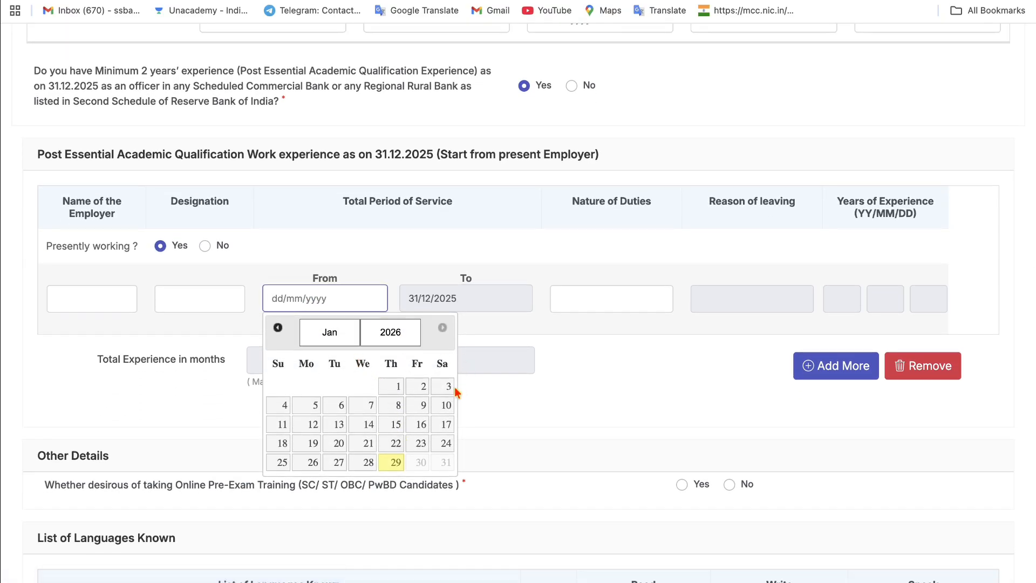
left_click(532, 394)
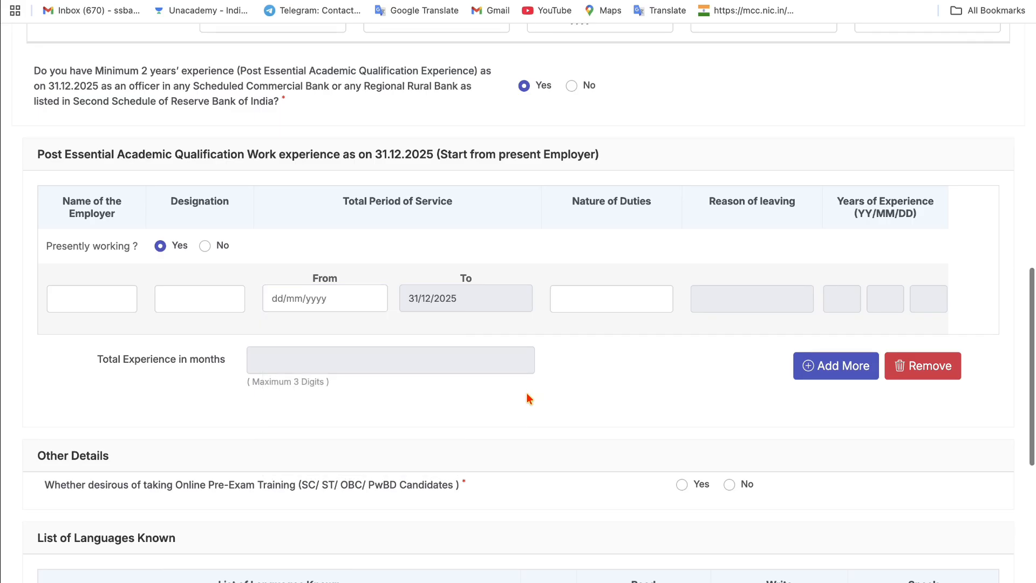
scroll(378, 278, "down", 2)
scroll(364, 279, "down", 1)
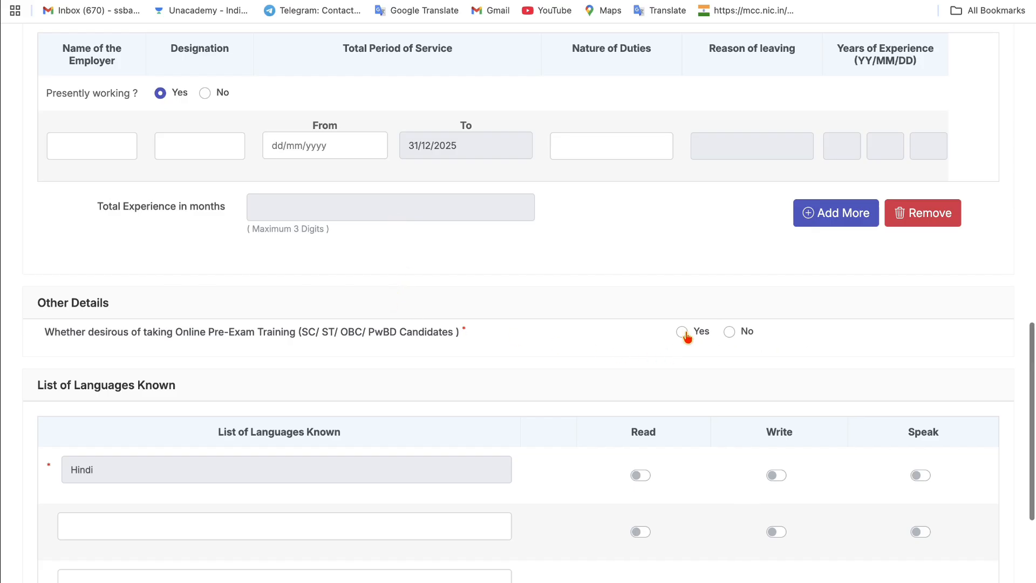
- Opt in to Online Pre-Exam Training, mark Hindi as read, written and spoken, and save
left_click(683, 333)
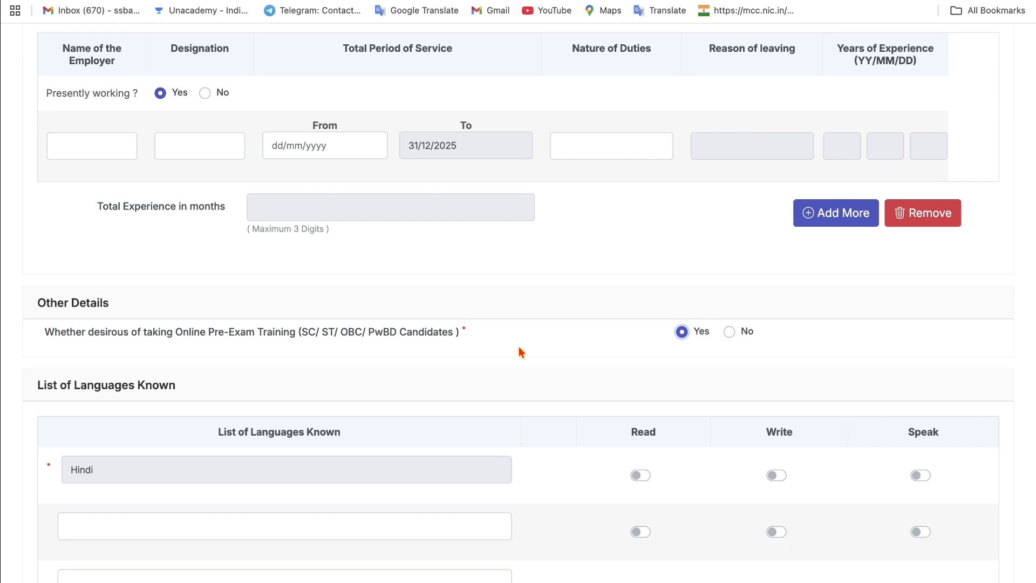
scroll(519, 348, "down", 3)
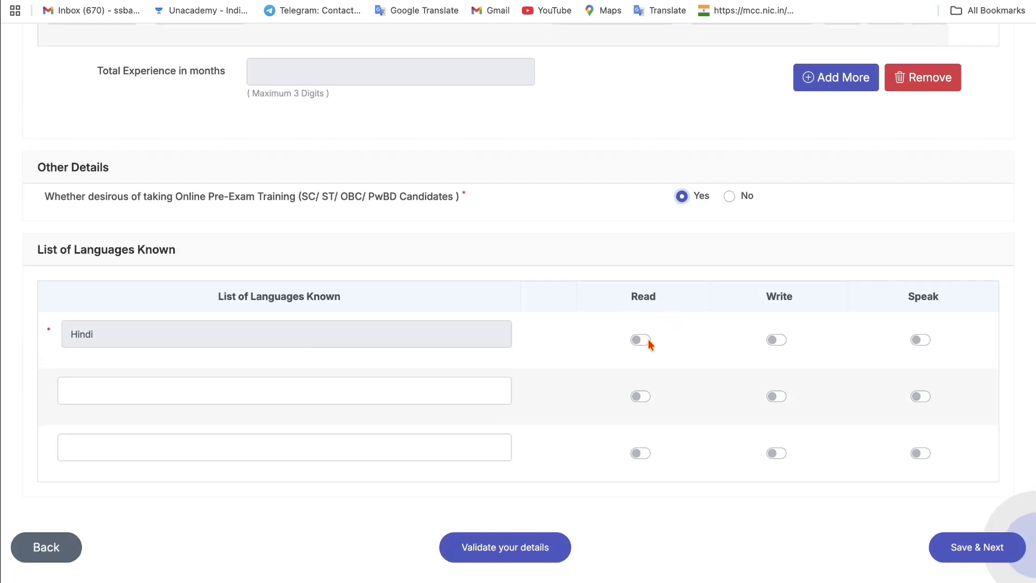
left_click(643, 342)
left_click(780, 340)
left_click(922, 340)
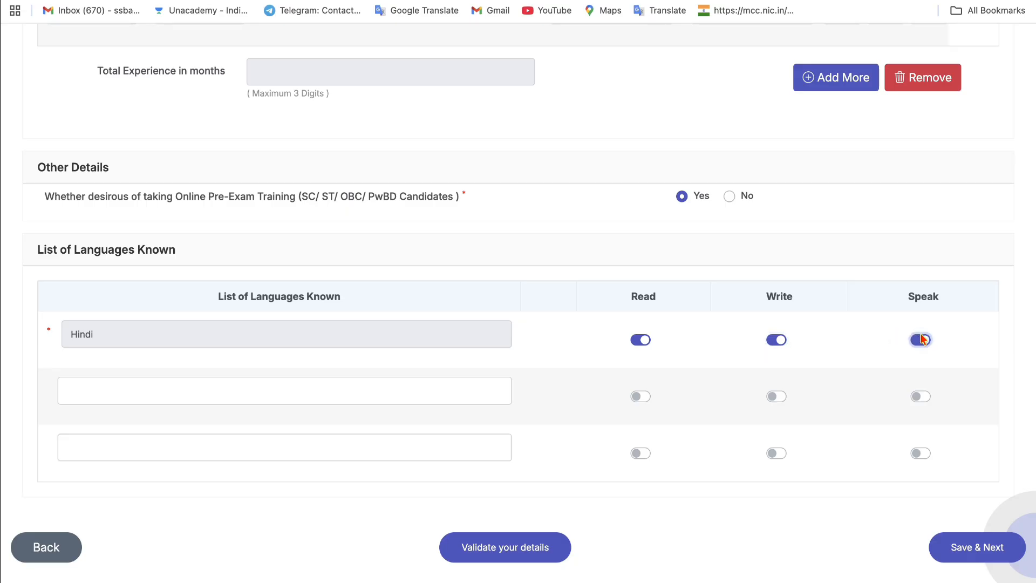
left_click(229, 390)
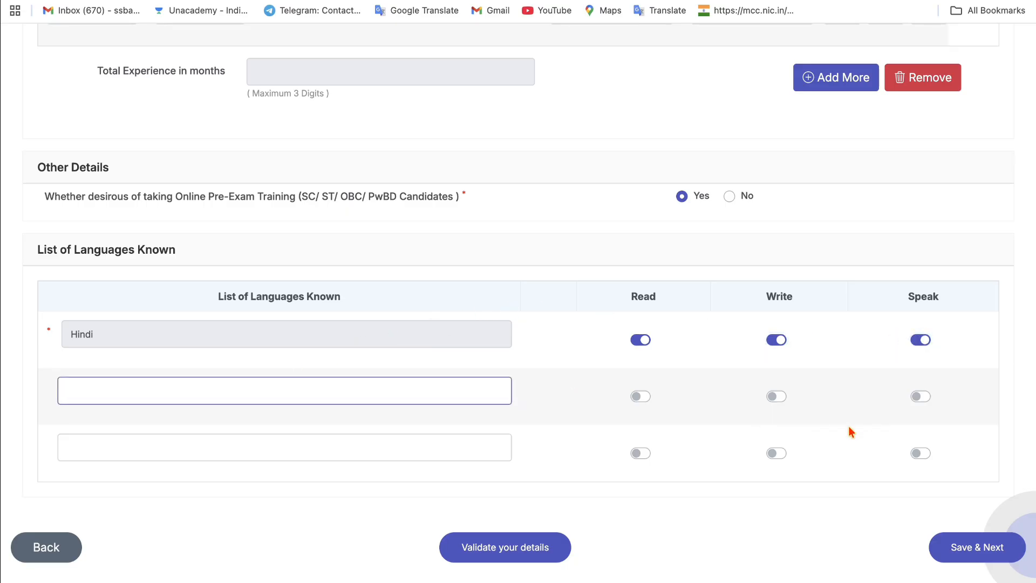
scroll(559, 529, "down", 1)
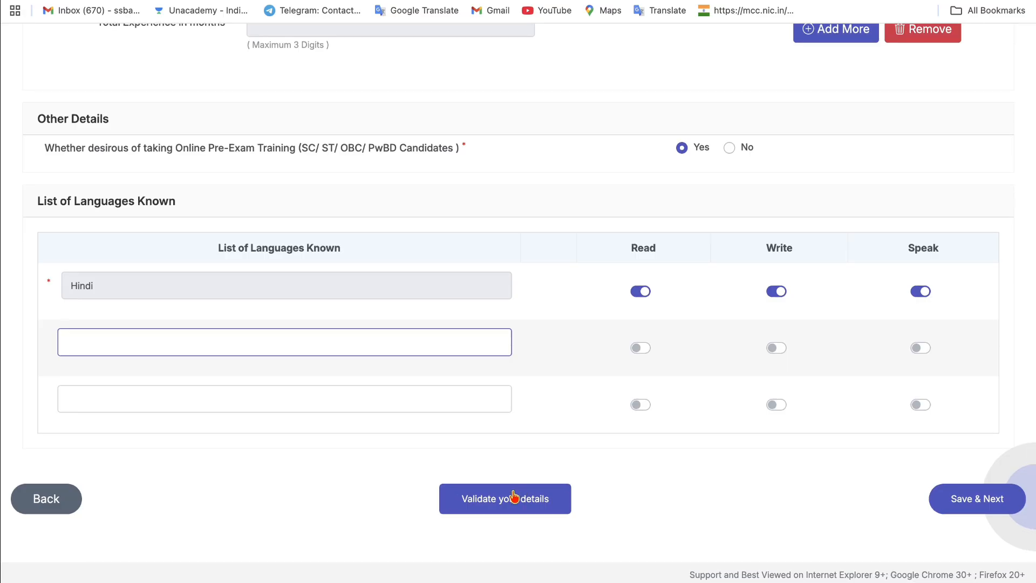
left_click(974, 510)
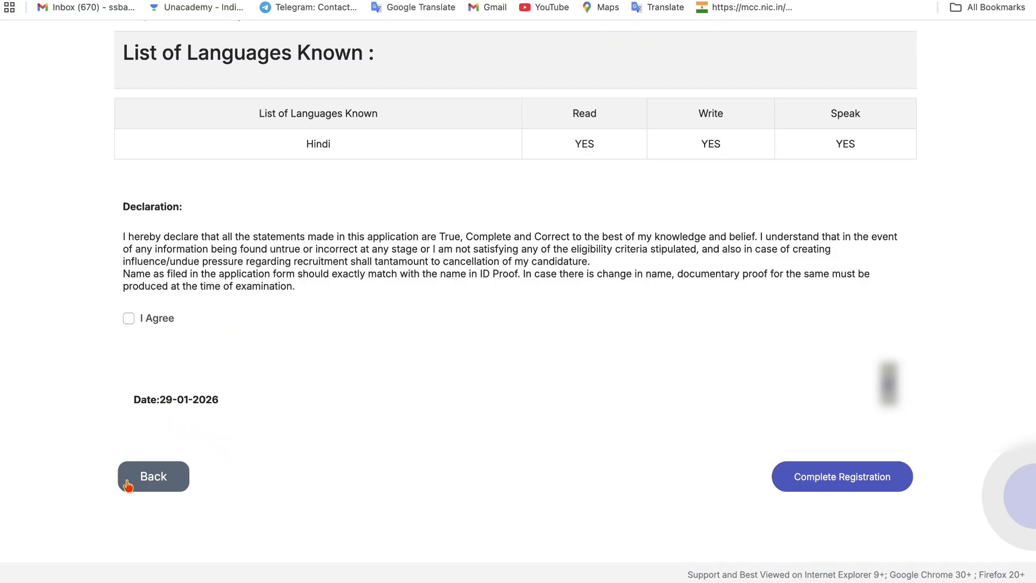
- Tick I Agree, complete the registration, and confirm both warning dialogs with OK
left_click(128, 320)
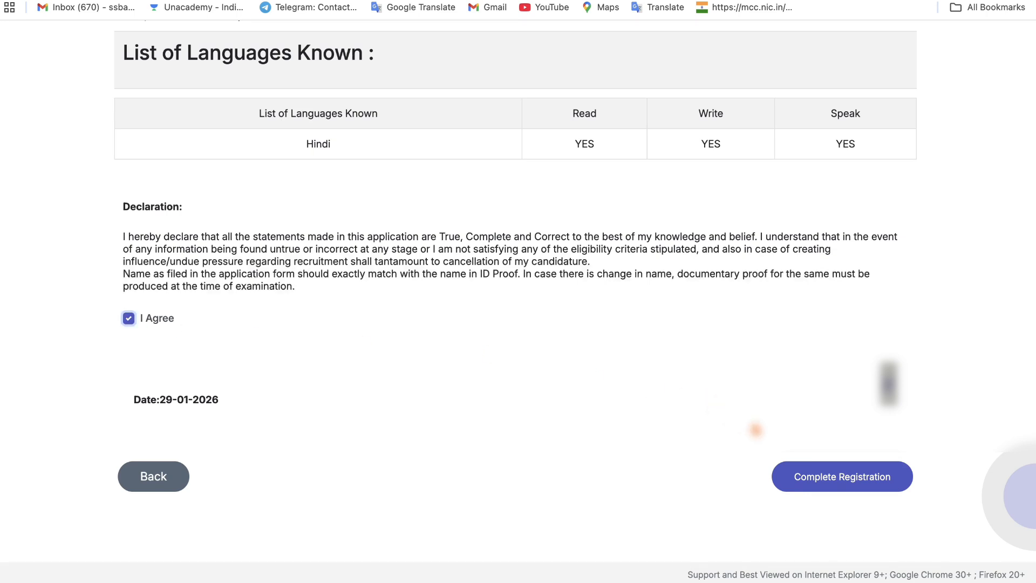
left_click(815, 480)
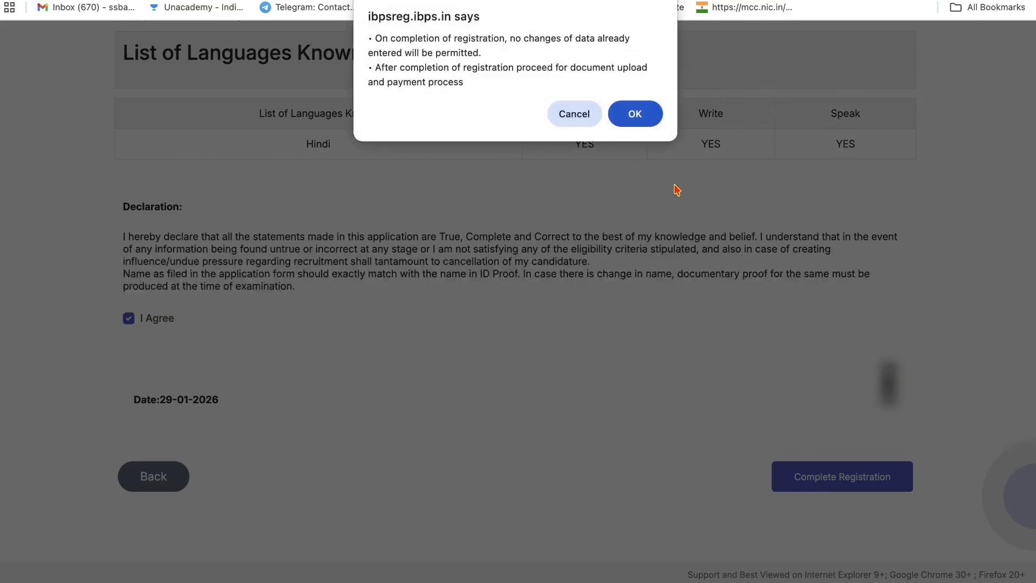
left_click(639, 119)
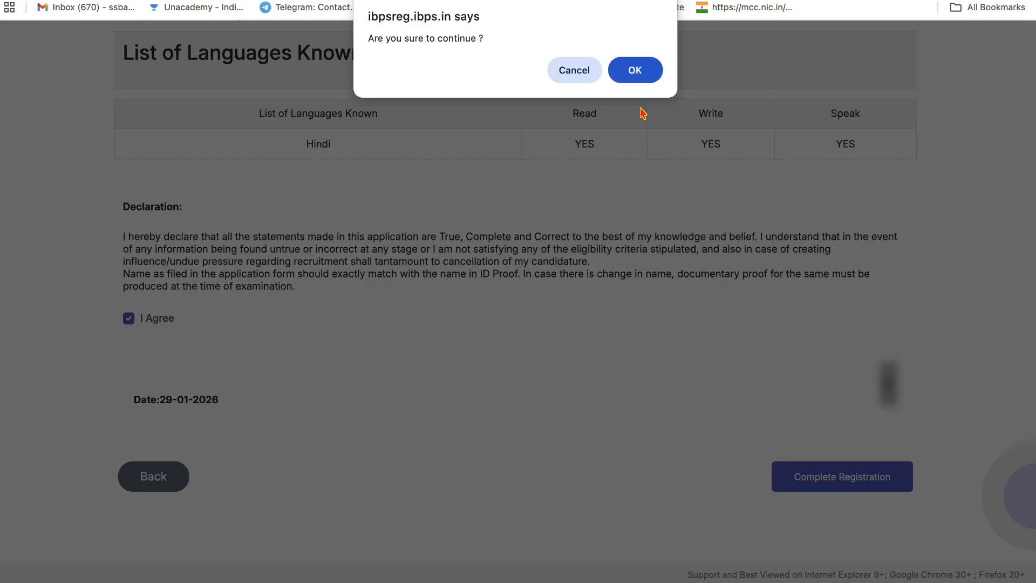
left_click(636, 73)
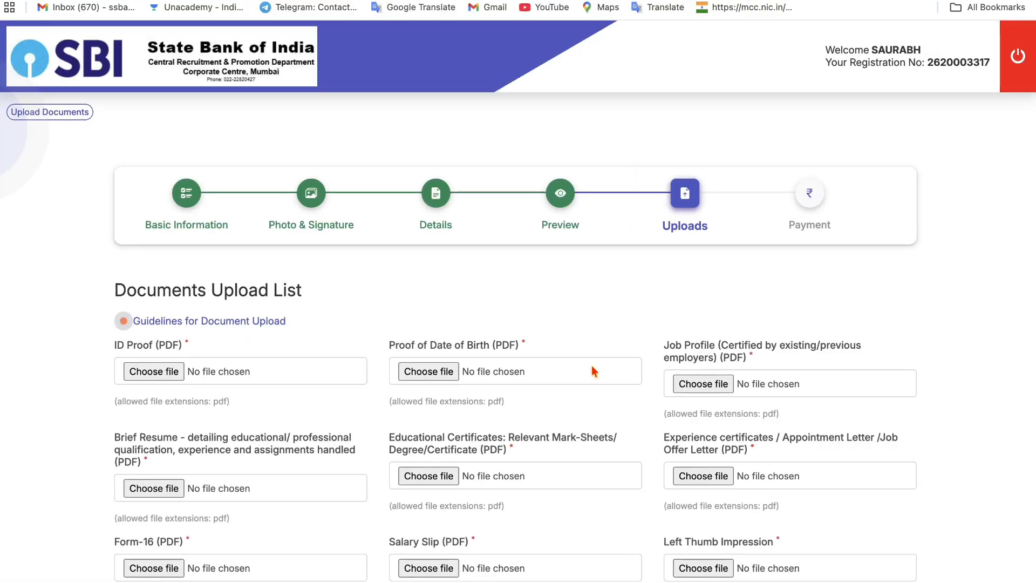
- Open the ID Proof file picker and cancel it without choosing a file
scroll(593, 368, "down", 4)
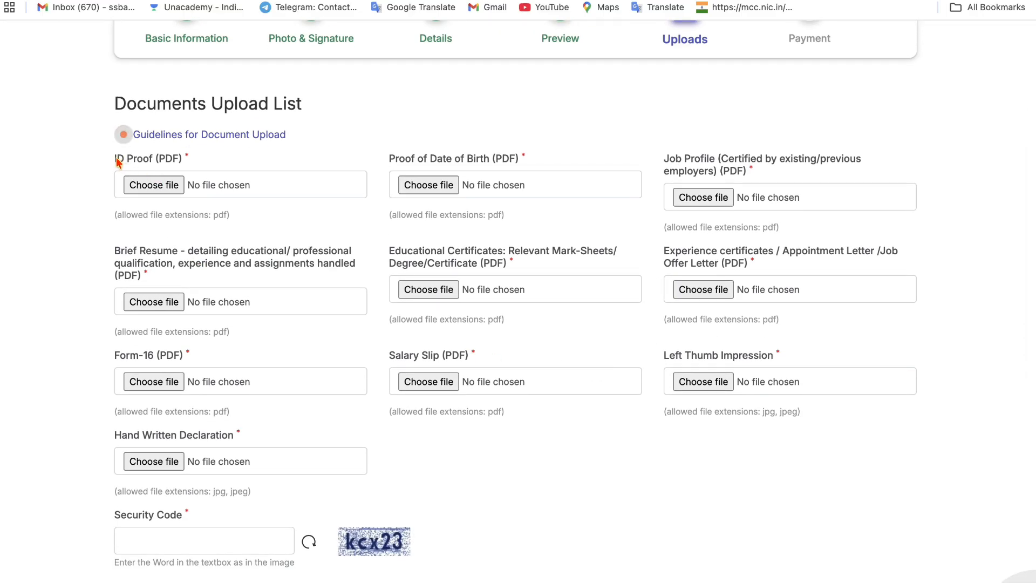
left_click_drag(113, 159, 179, 161)
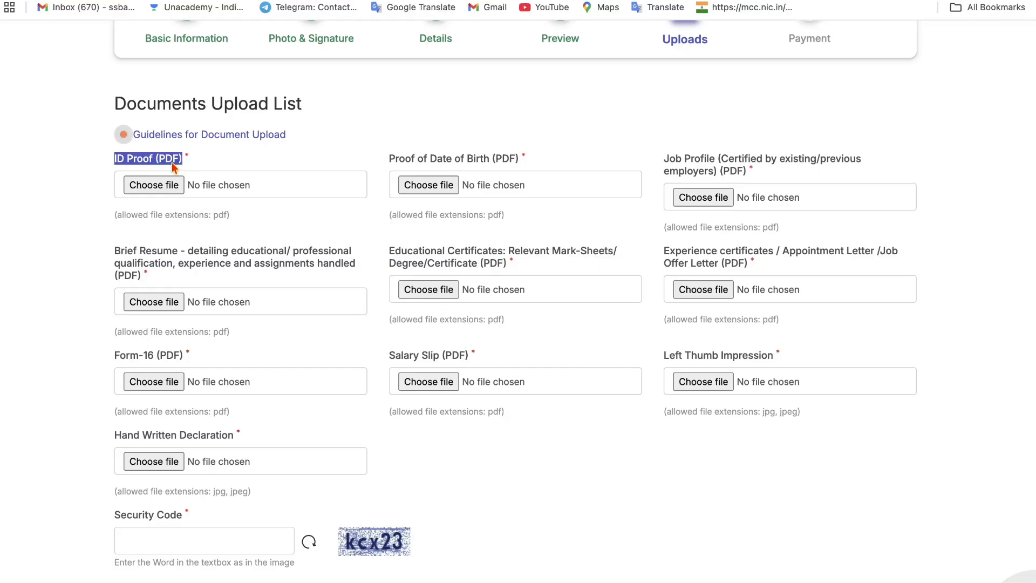
left_click(188, 165)
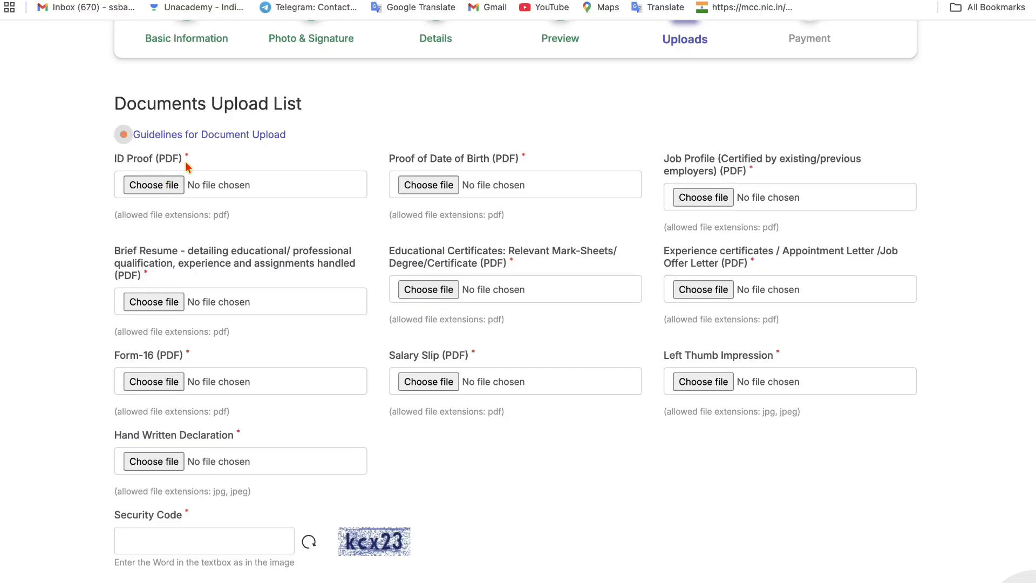
left_click(156, 186)
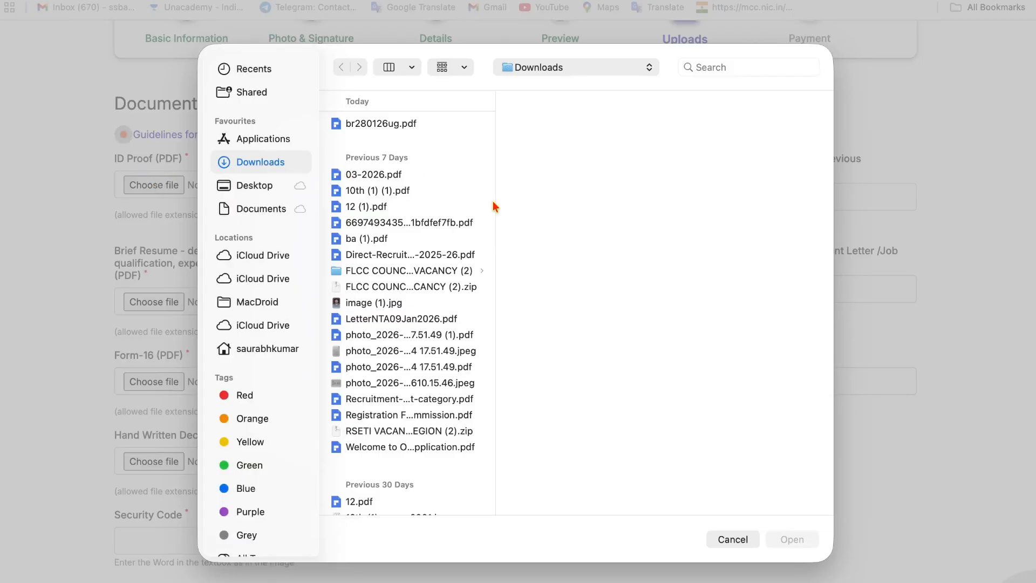
left_click(732, 539)
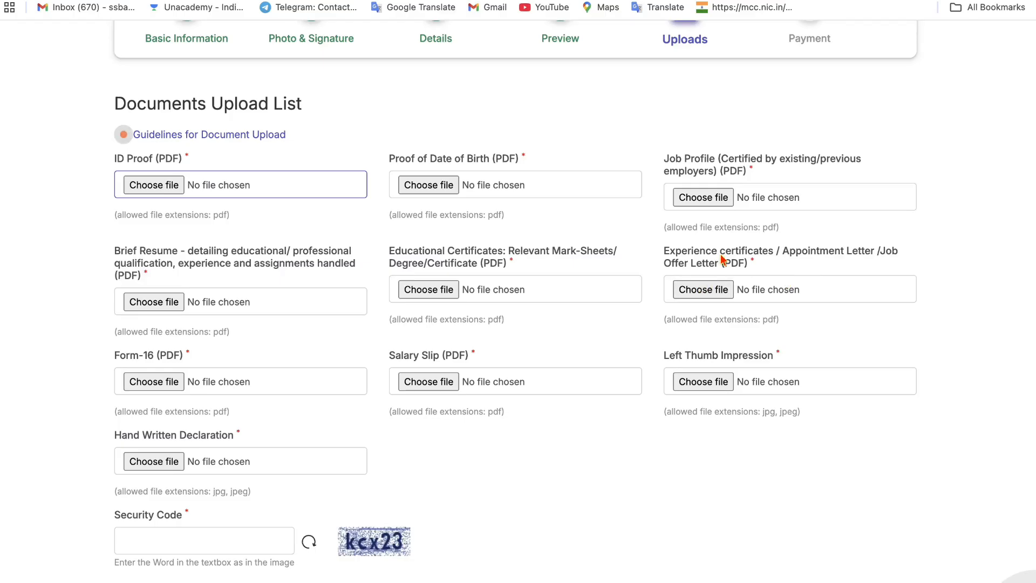
- Scroll the upload list and highlight the Hand Written Declaration label
scroll(710, 269, "down", 2)
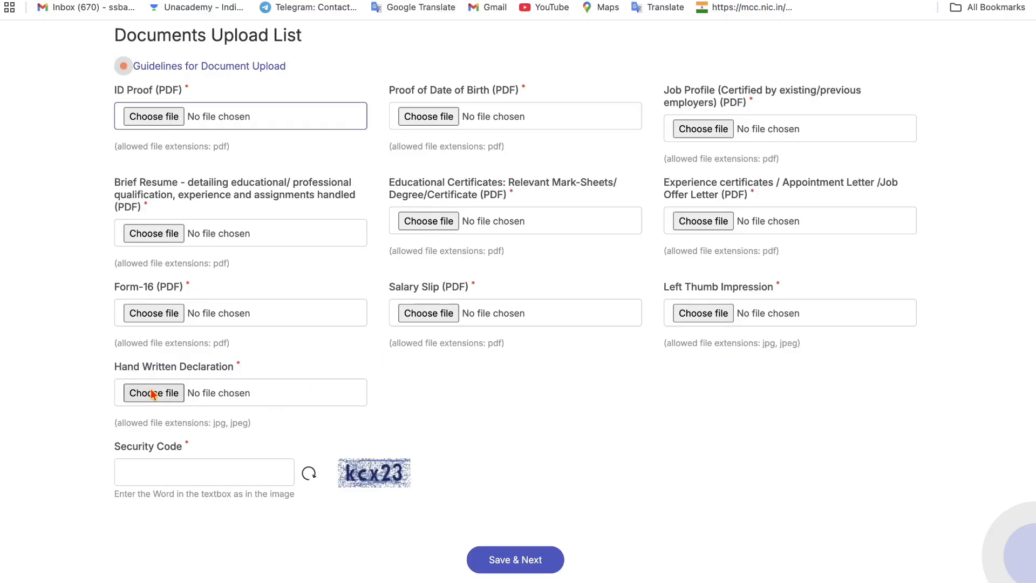
scroll(162, 394, "down", 2)
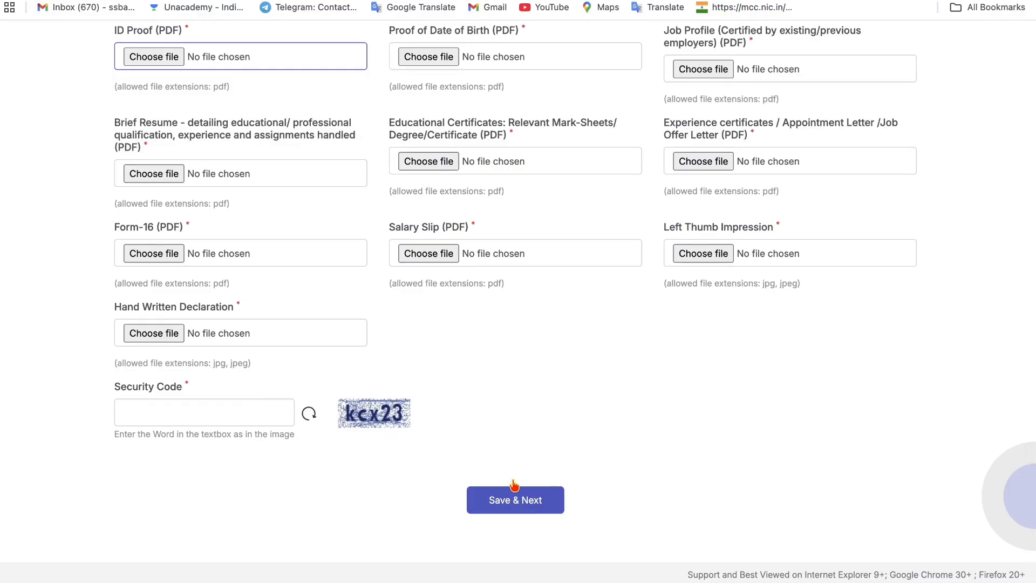
scroll(470, 370, "up", 1)
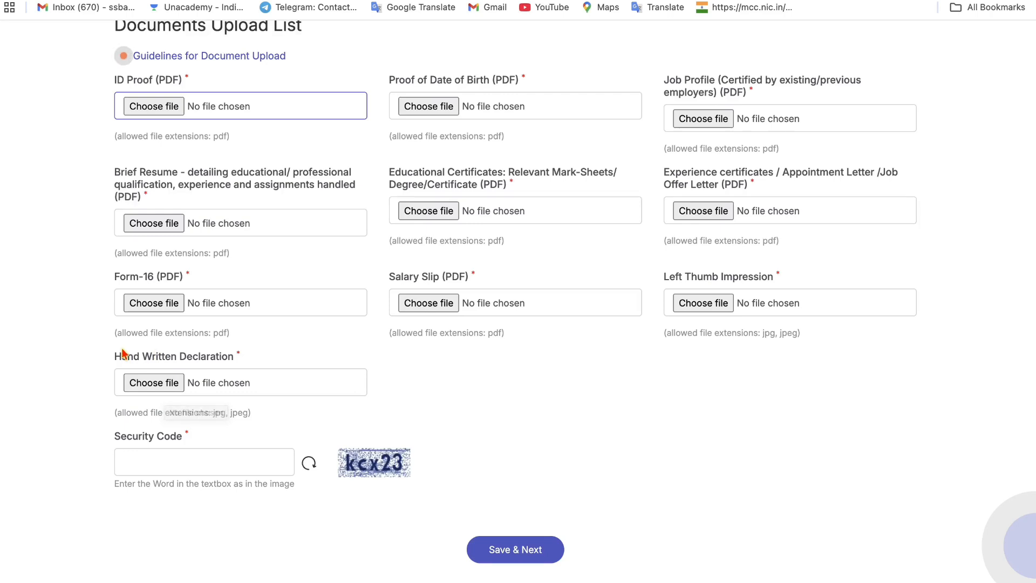
left_click_drag(115, 358, 232, 366)
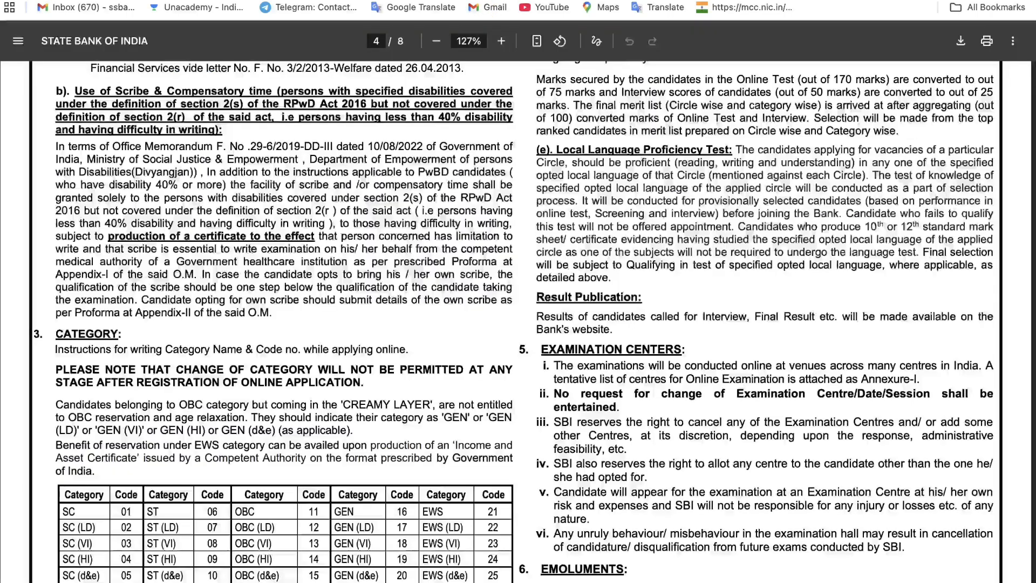
- Select the full handwritten declaration wording on page 7 of the SBI notice PDF
scroll(422, 333, "down", 10)
scroll(423, 336, "up", 8)
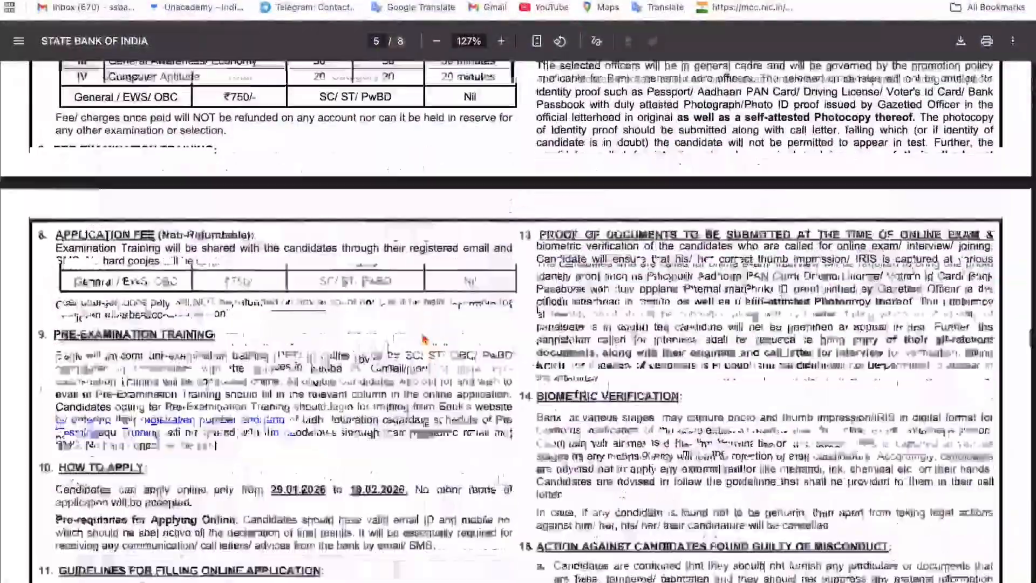
scroll(423, 335, "down", 20)
scroll(424, 336, "down", 20)
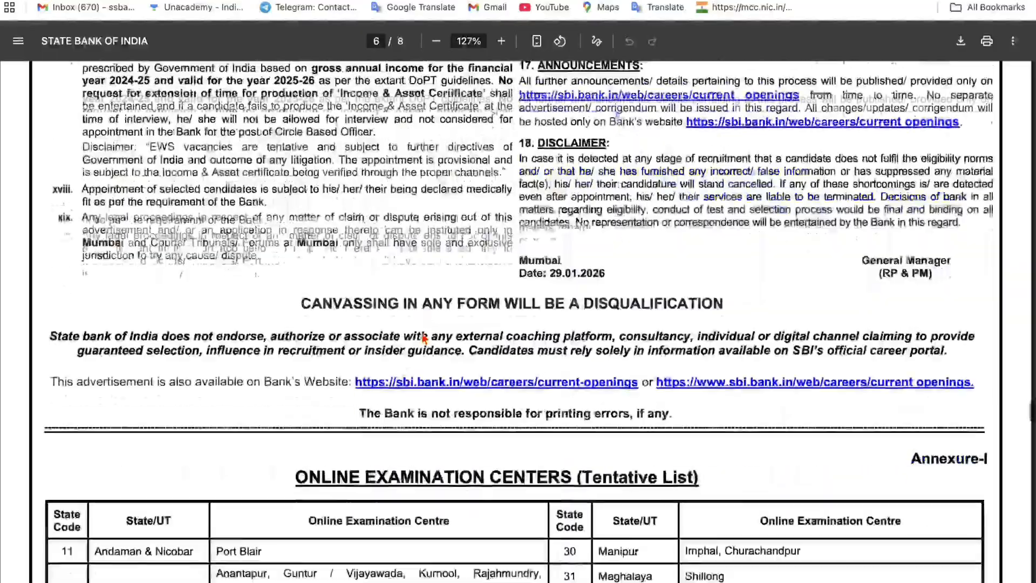
scroll(424, 339, "down", 12)
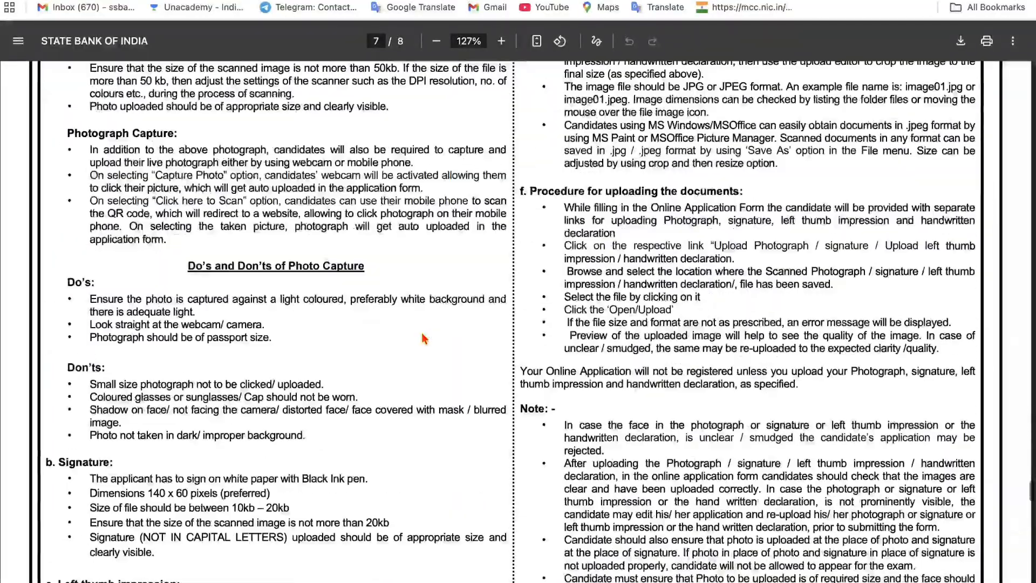
scroll(423, 338, "up", 15)
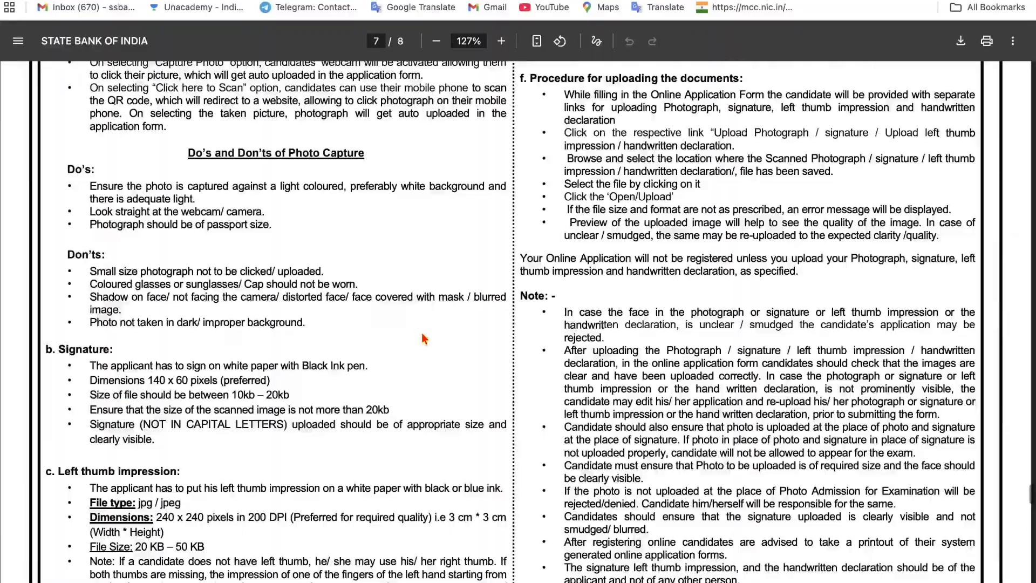
scroll(424, 339, "up", 3)
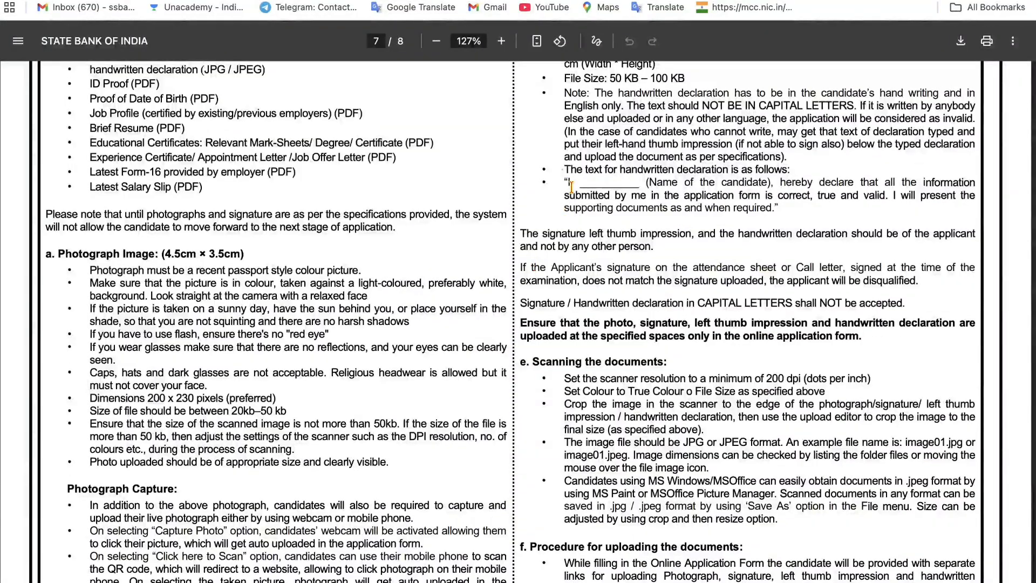
left_click_drag(563, 175, 670, 193)
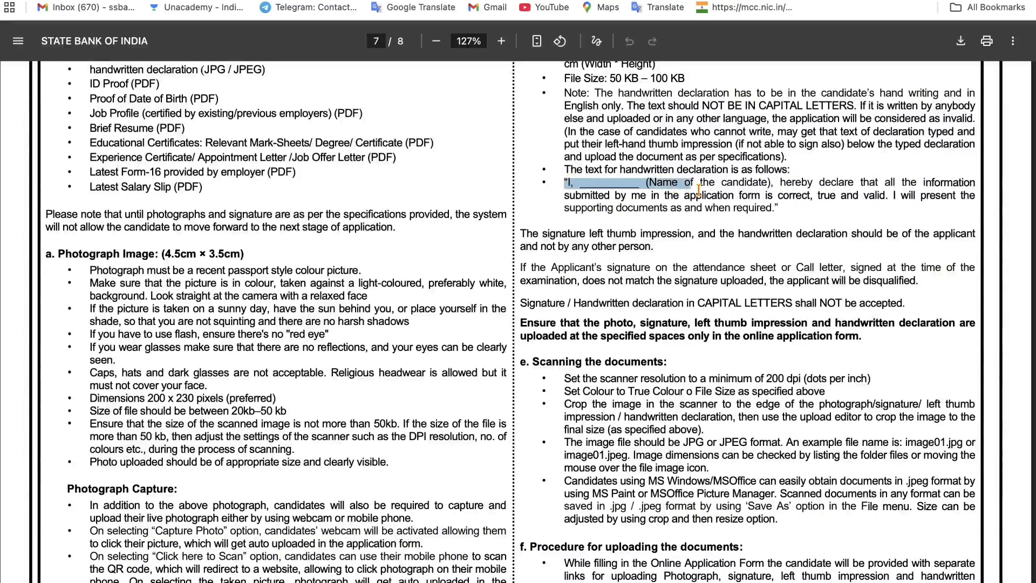
left_click_drag(764, 216, 776, 216)
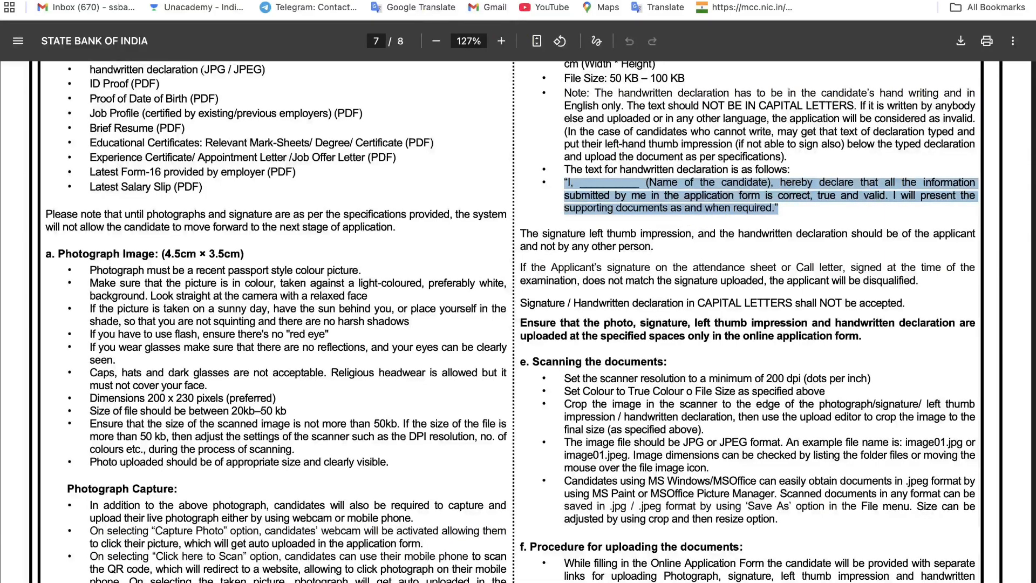
left_click(378, 0)
- Attach FHFFH.jpeg from Downloads as the Hand Written Declaration and accept its preview
left_click(149, 387)
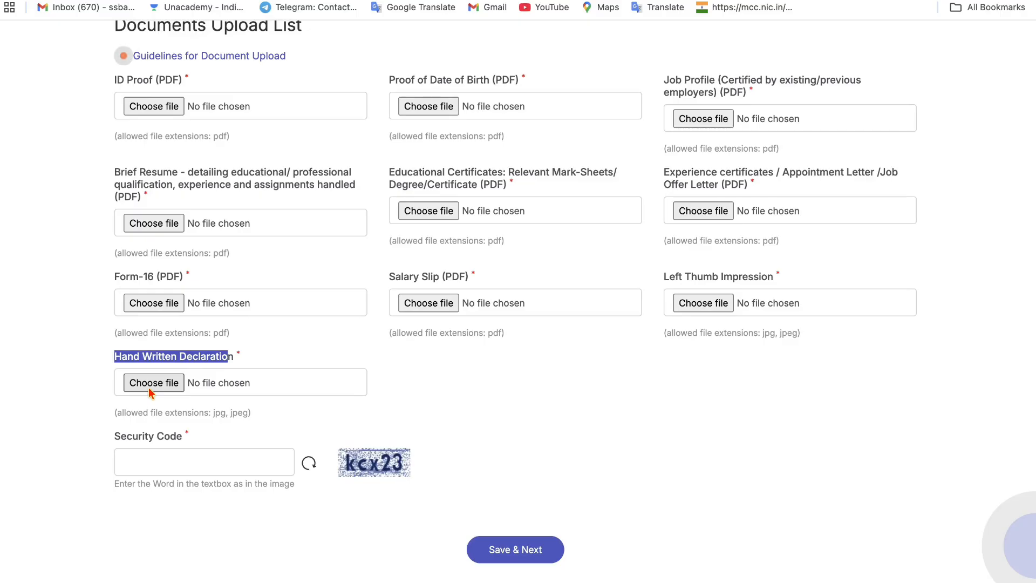
scroll(444, 286, "down", 10)
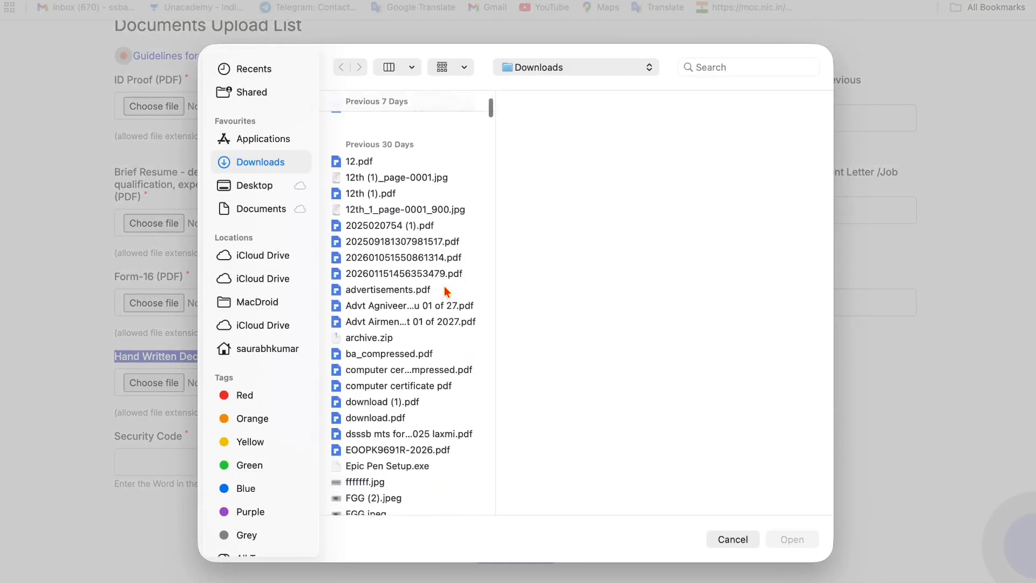
left_click(380, 408)
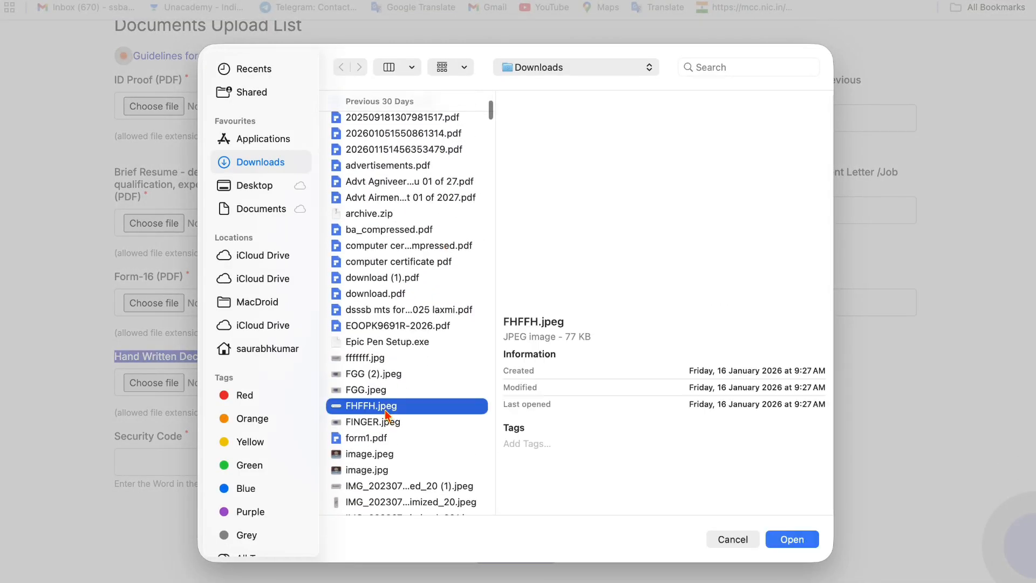
left_click(787, 538)
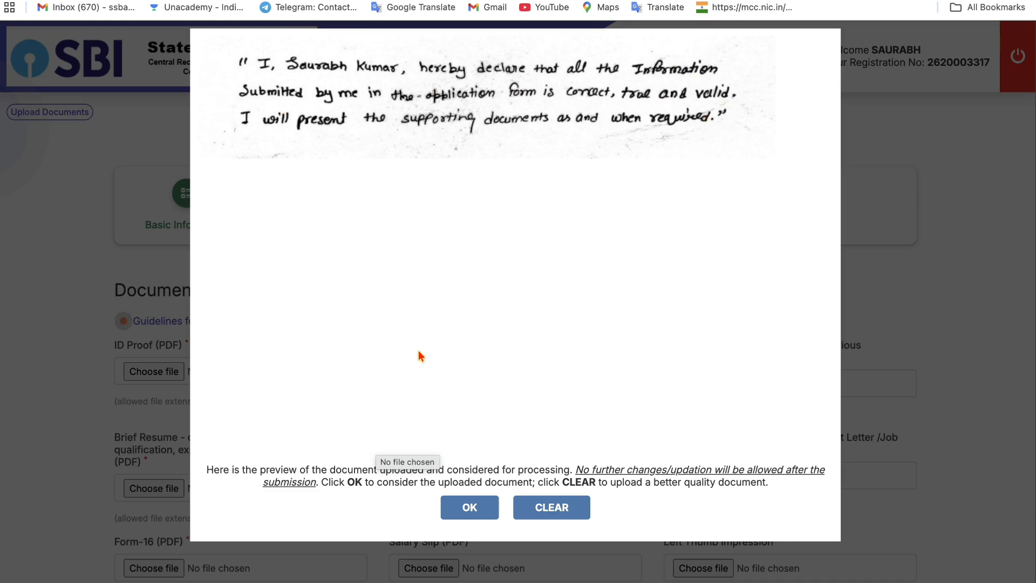
left_click(474, 509)
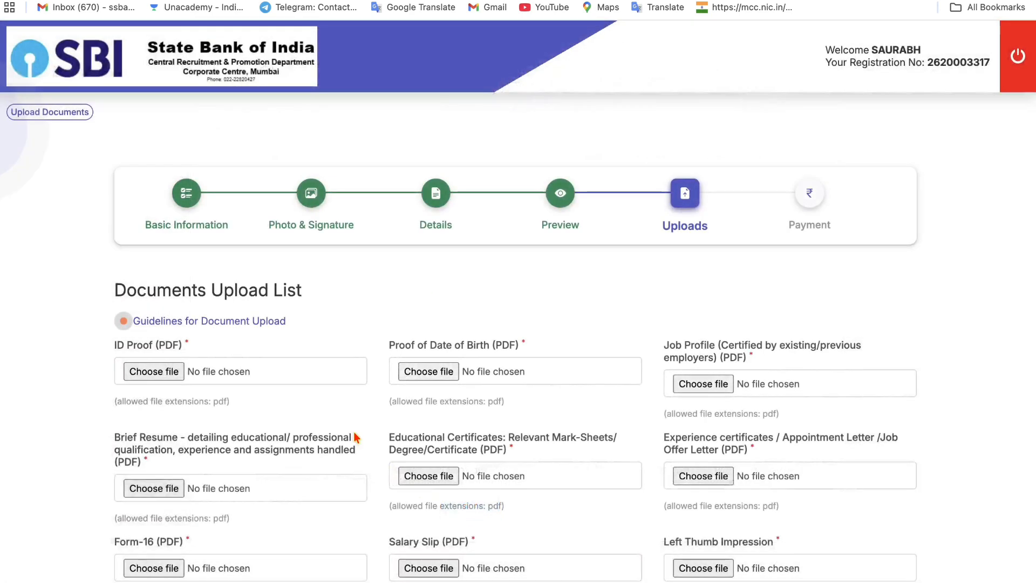
scroll(356, 437, "down", 3)
scroll(356, 434, "down", 2)
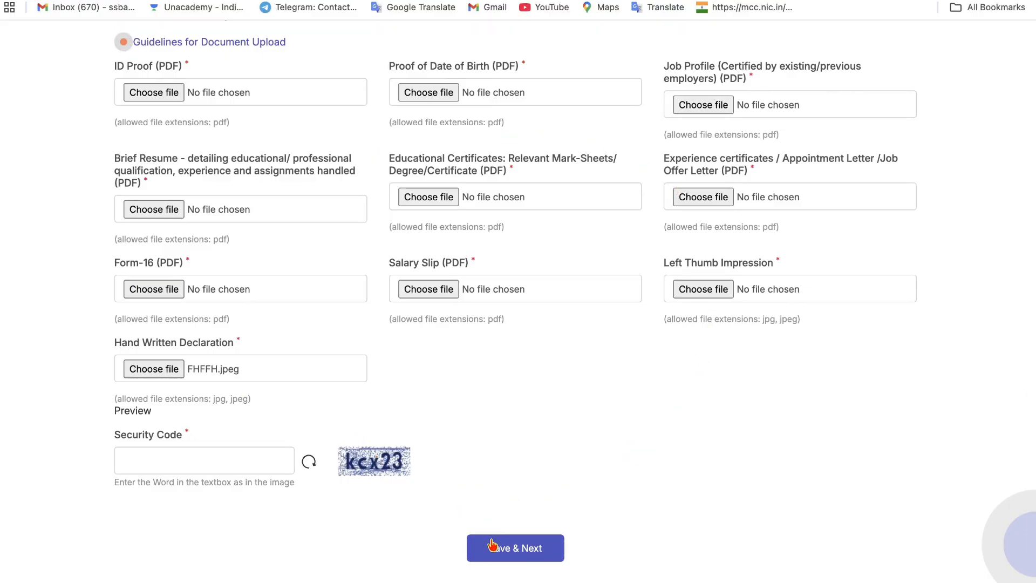
scroll(425, 385, "up", 5)
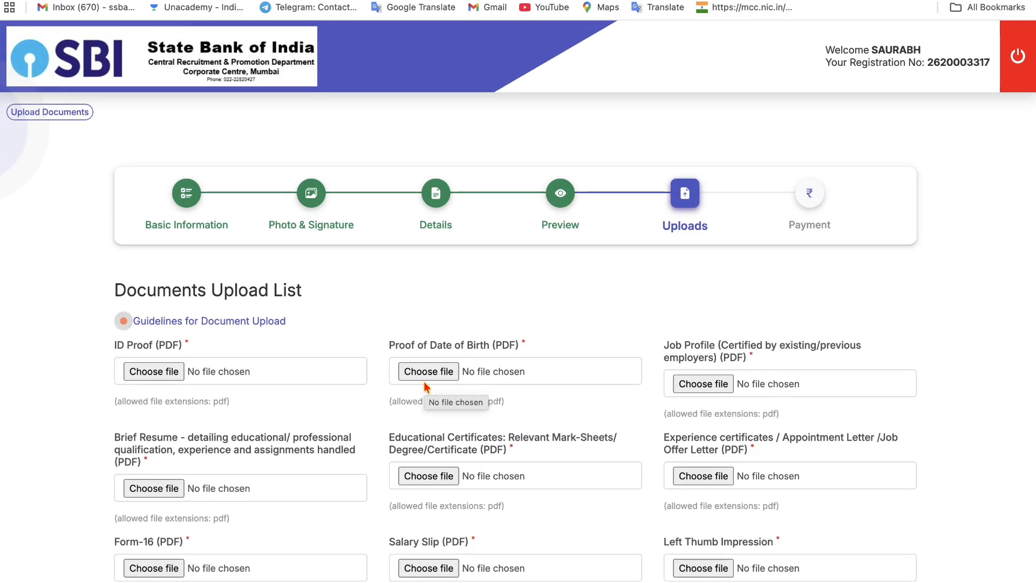
scroll(425, 385, "down", 3)
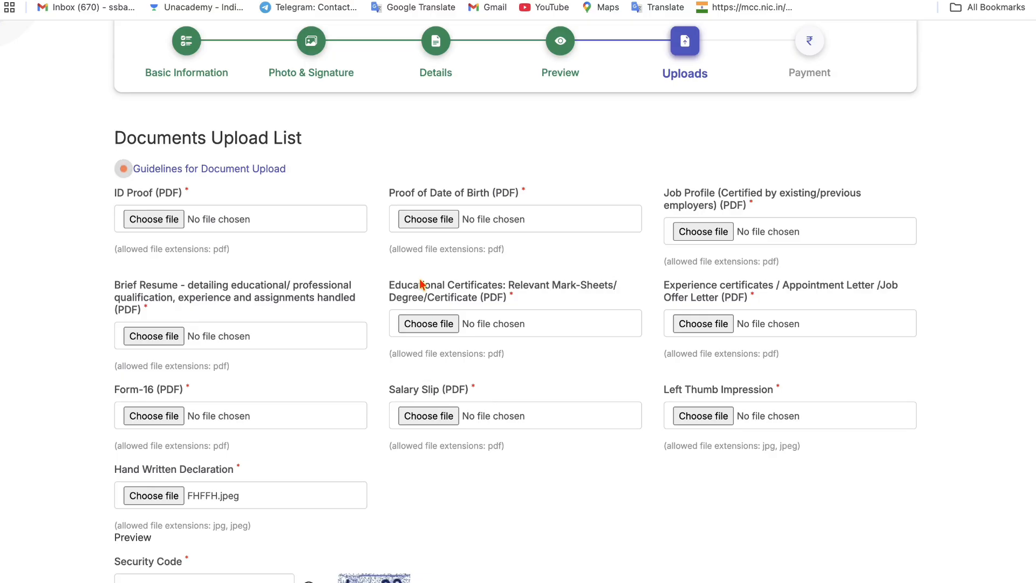
scroll(506, 346, "down", 3)
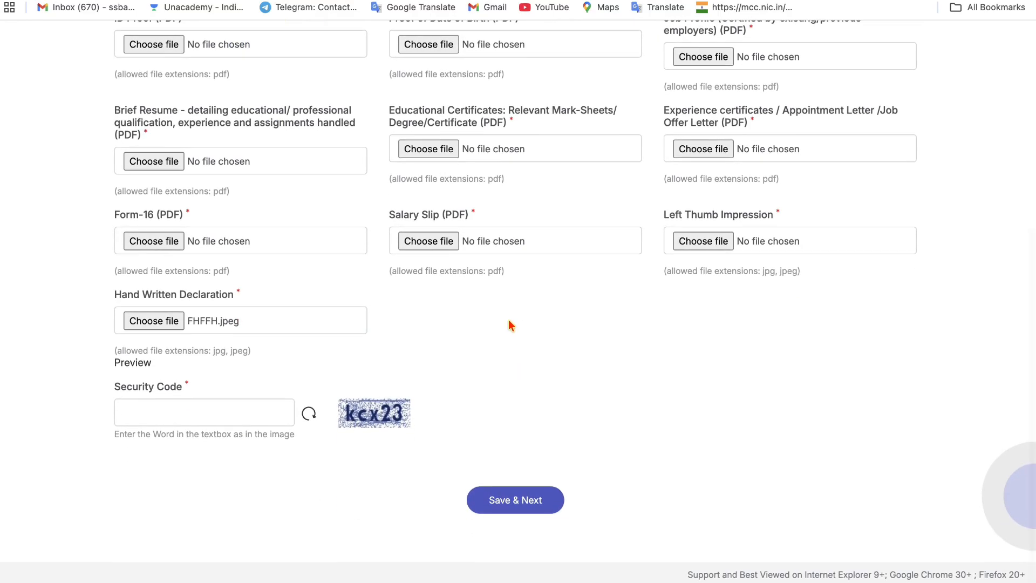
scroll(509, 323, "up", 6)
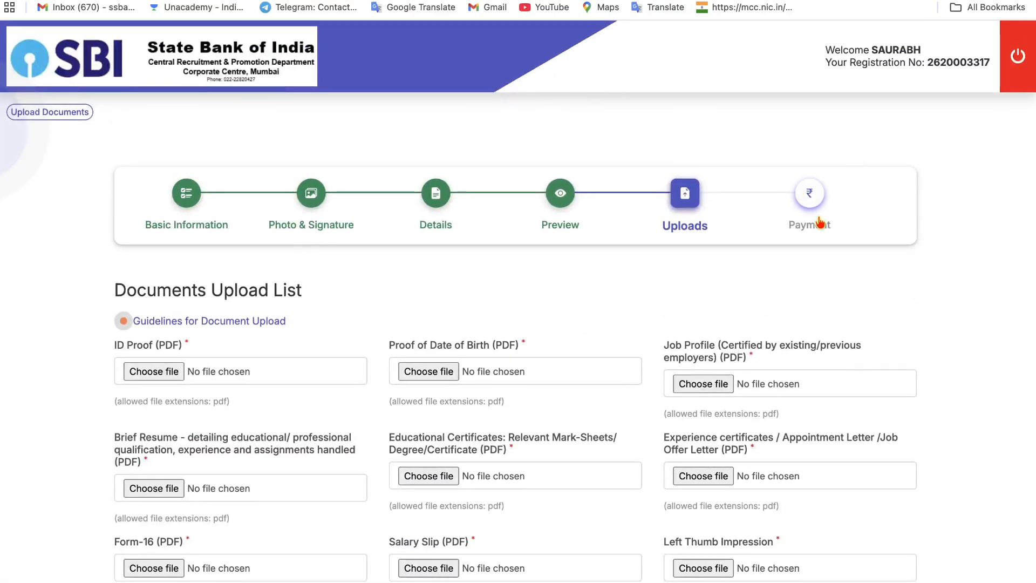
- Check the page 5 fee table (₹750/- General/EWS/OBC, Nil SC/ST/PwBD) in the notice PDF
left_click(129, 321)
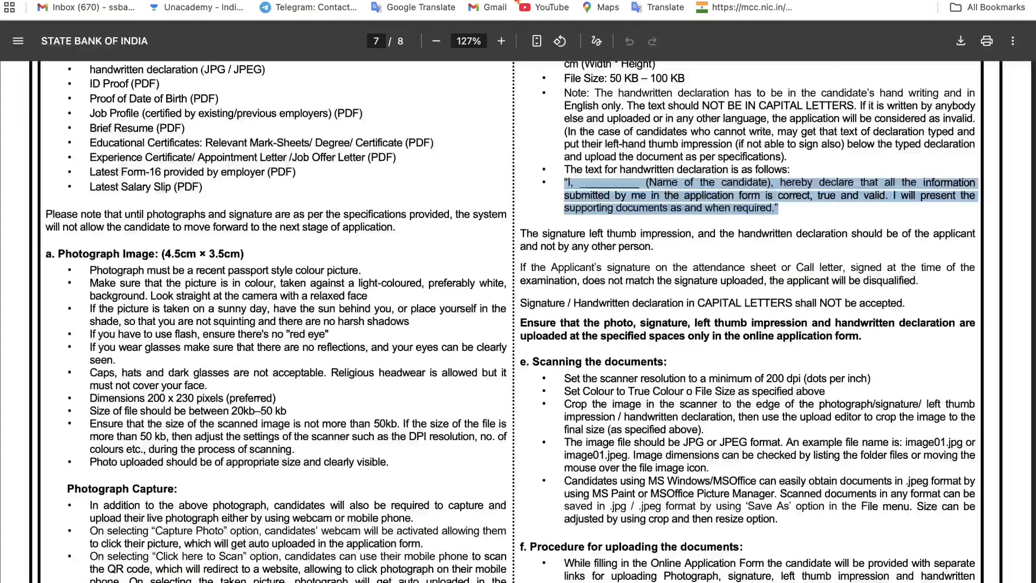
scroll(379, 242, "up", 20)
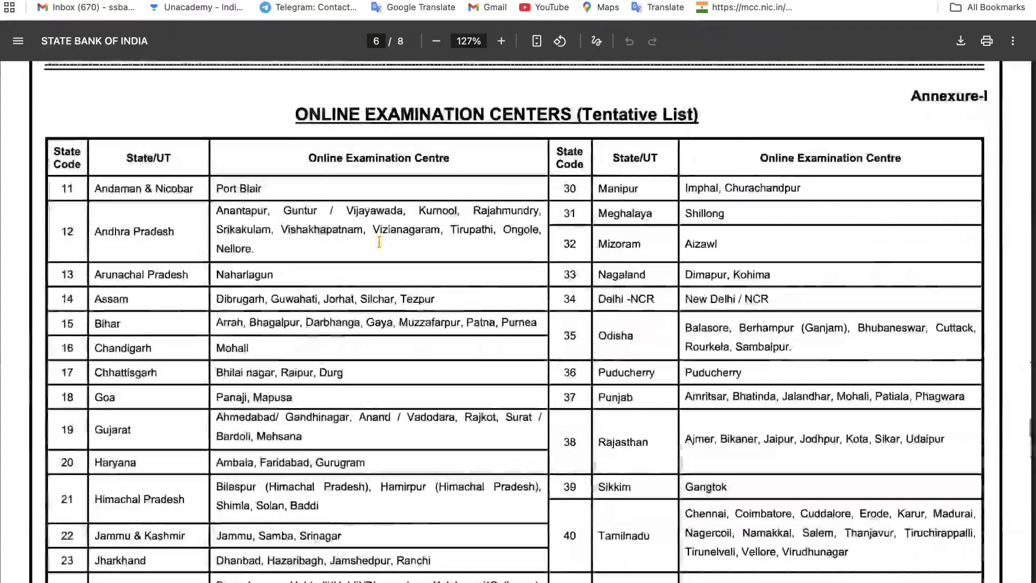
scroll(379, 242, "up", 15)
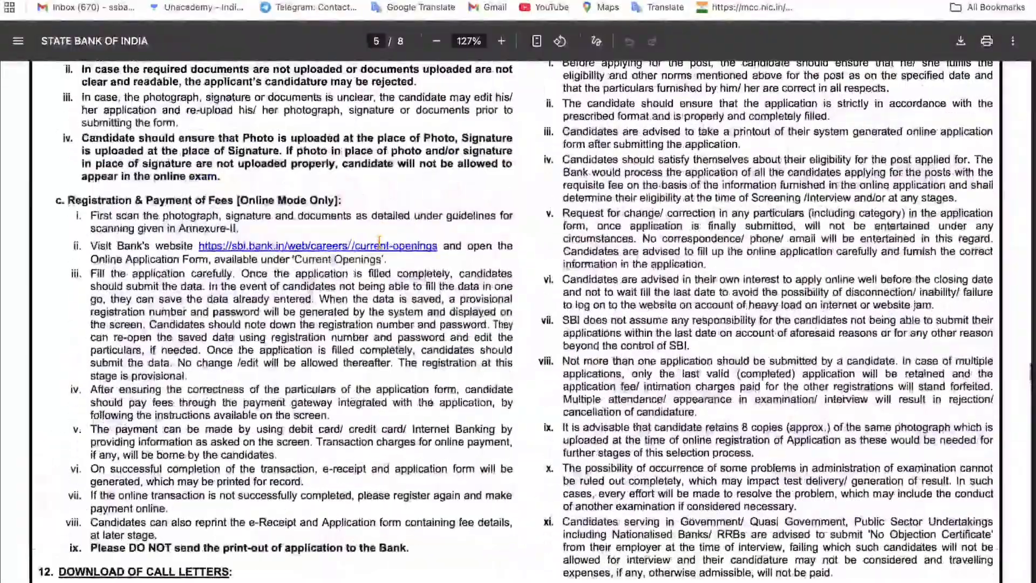
scroll(379, 243, "up", 15)
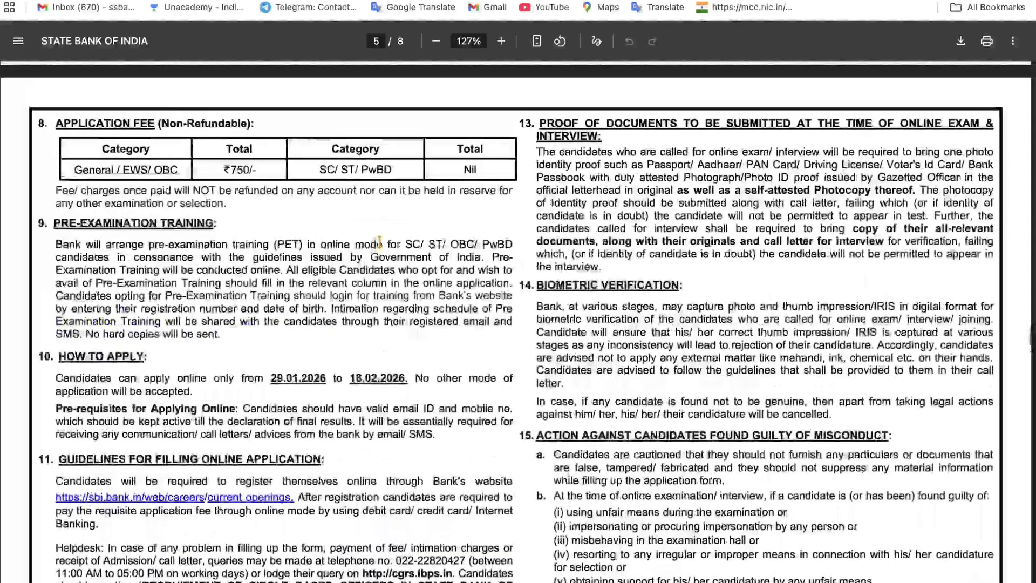
scroll(244, 350, "down", 2)
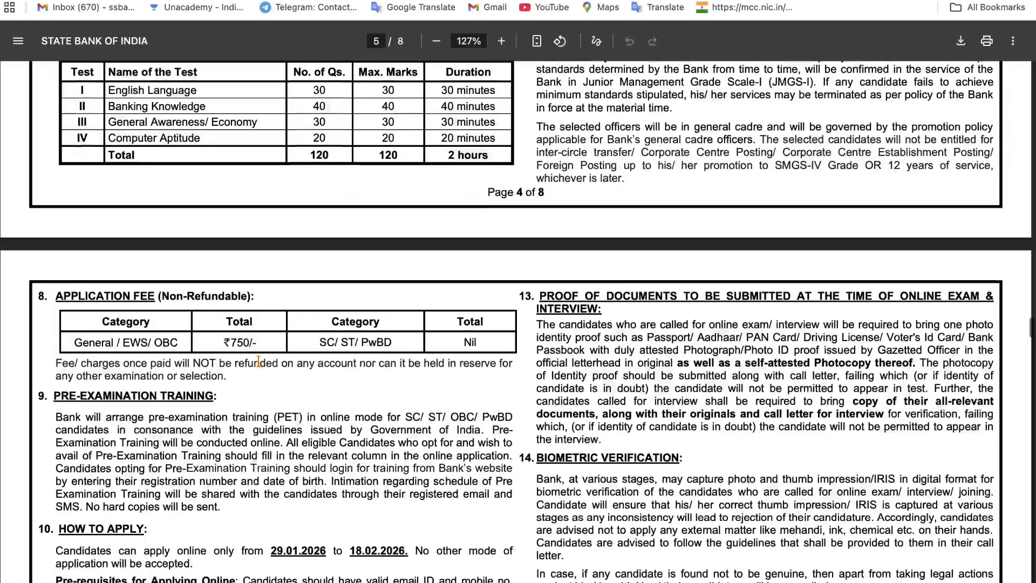
left_click_drag(230, 341, 399, 336)
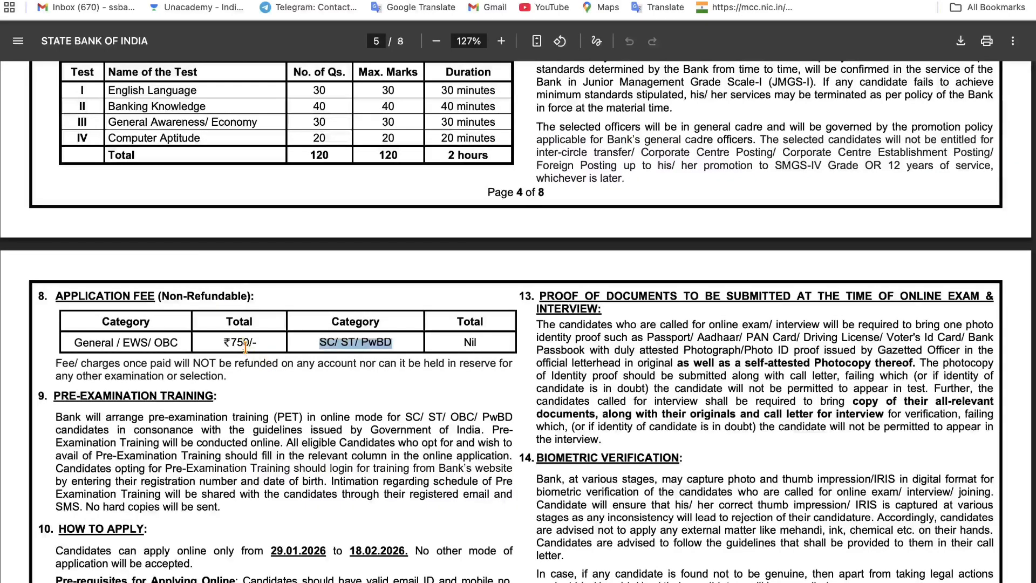
key("ctrl+Tab")
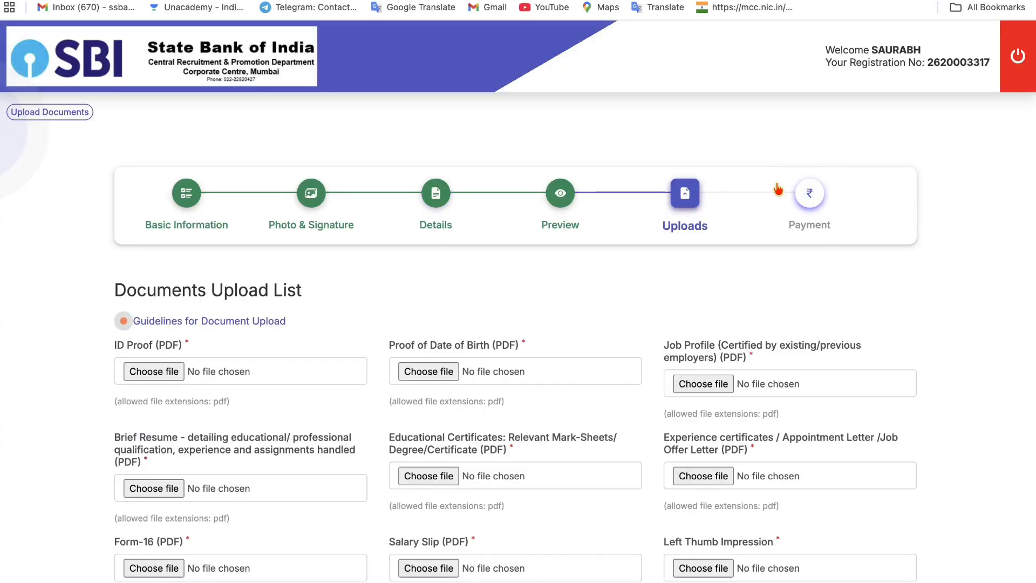
- Log out, then open and close the registered-candidates login form
scroll(721, 252, "down", 6)
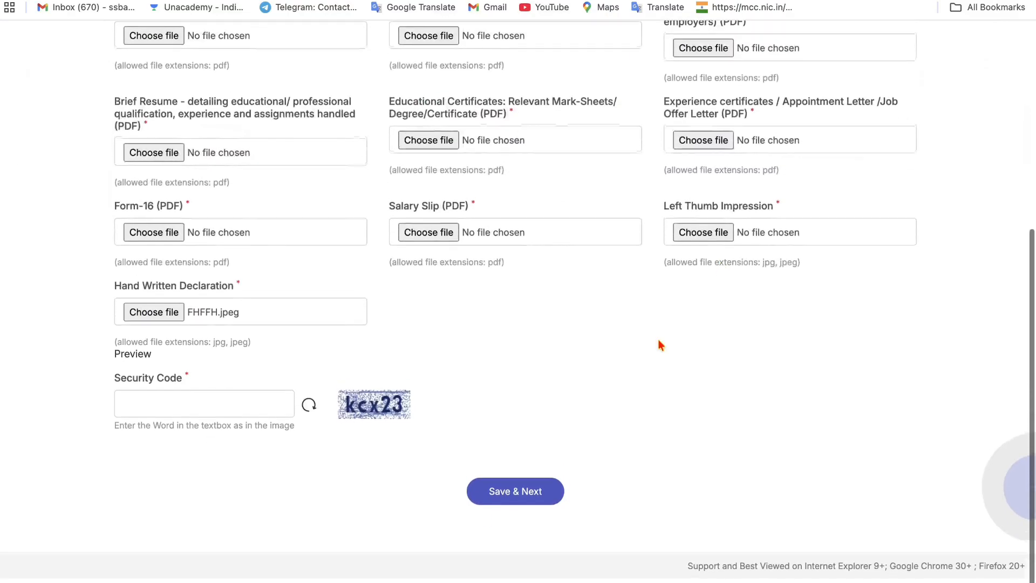
scroll(484, 499, "up", 6)
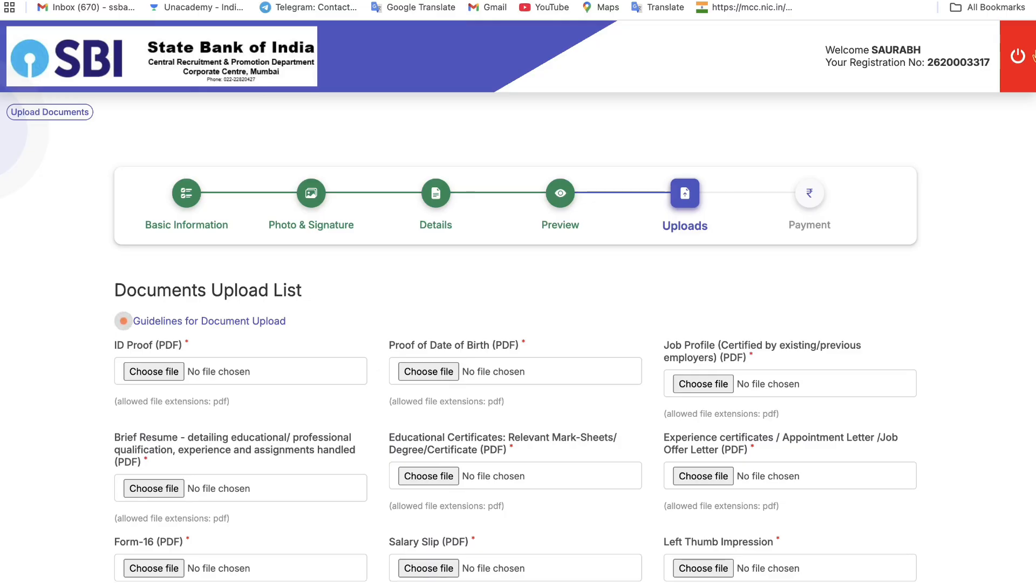
left_click(1018, 66)
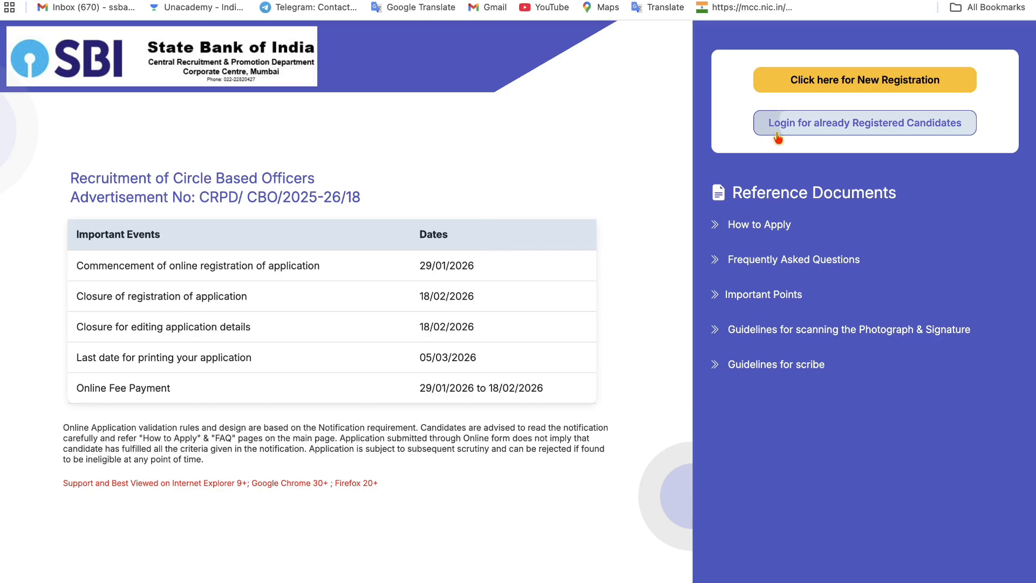
left_click(833, 129)
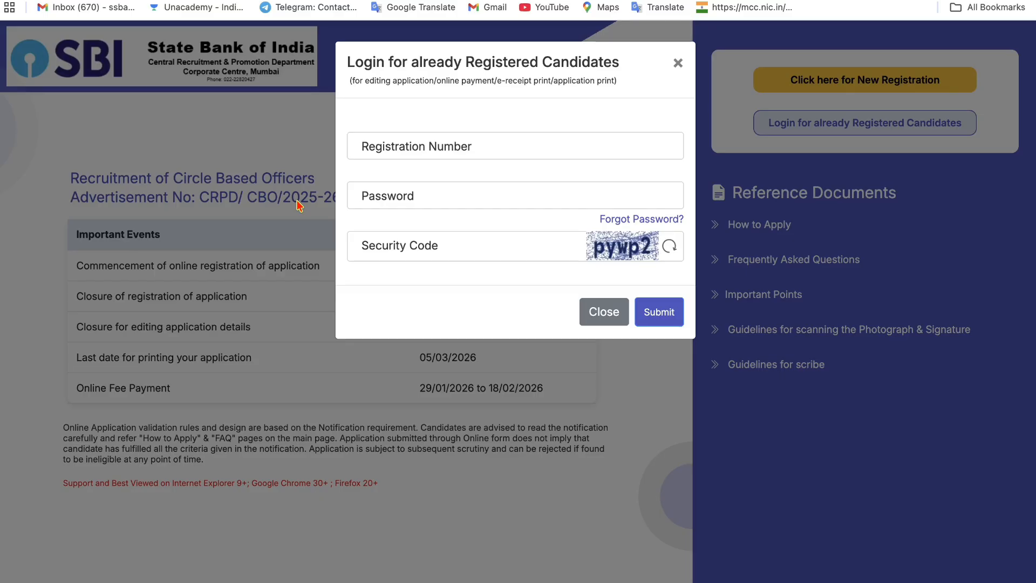
left_click(678, 64)
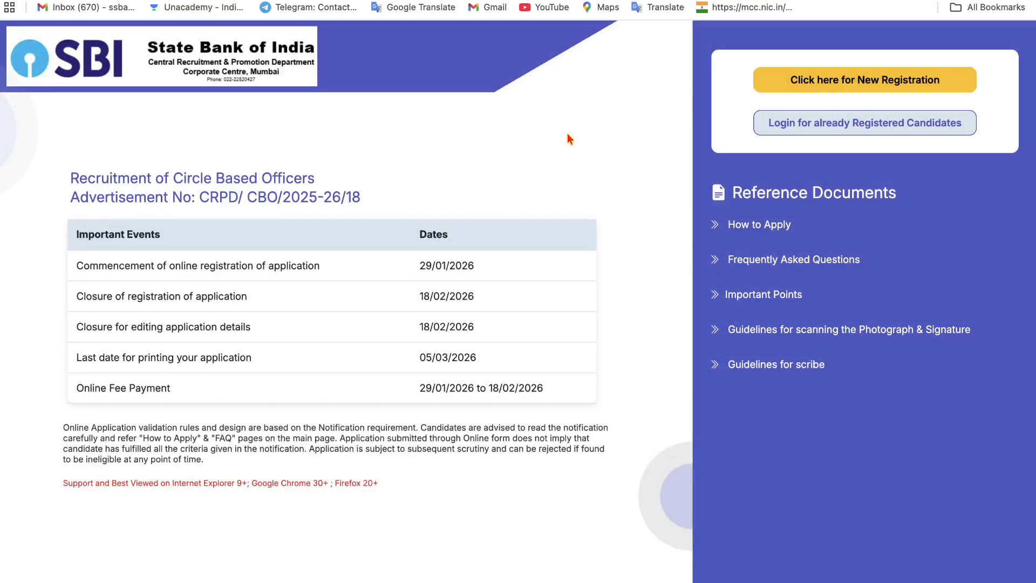